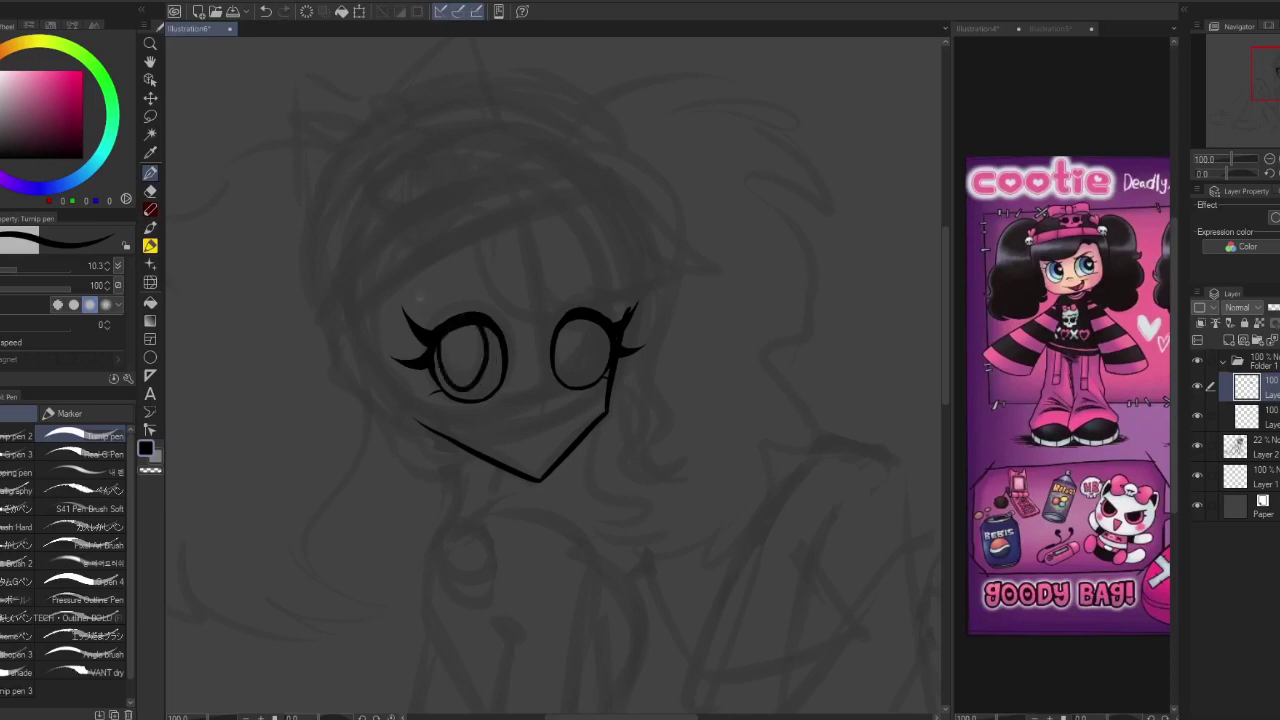
- Draw the inner iris and pupil shapes in both eyes and fill the pupils black
drag(460, 330, 458, 334)
drag(574, 326, 566, 364)
key(g)
click(465, 351)
click(575, 342)
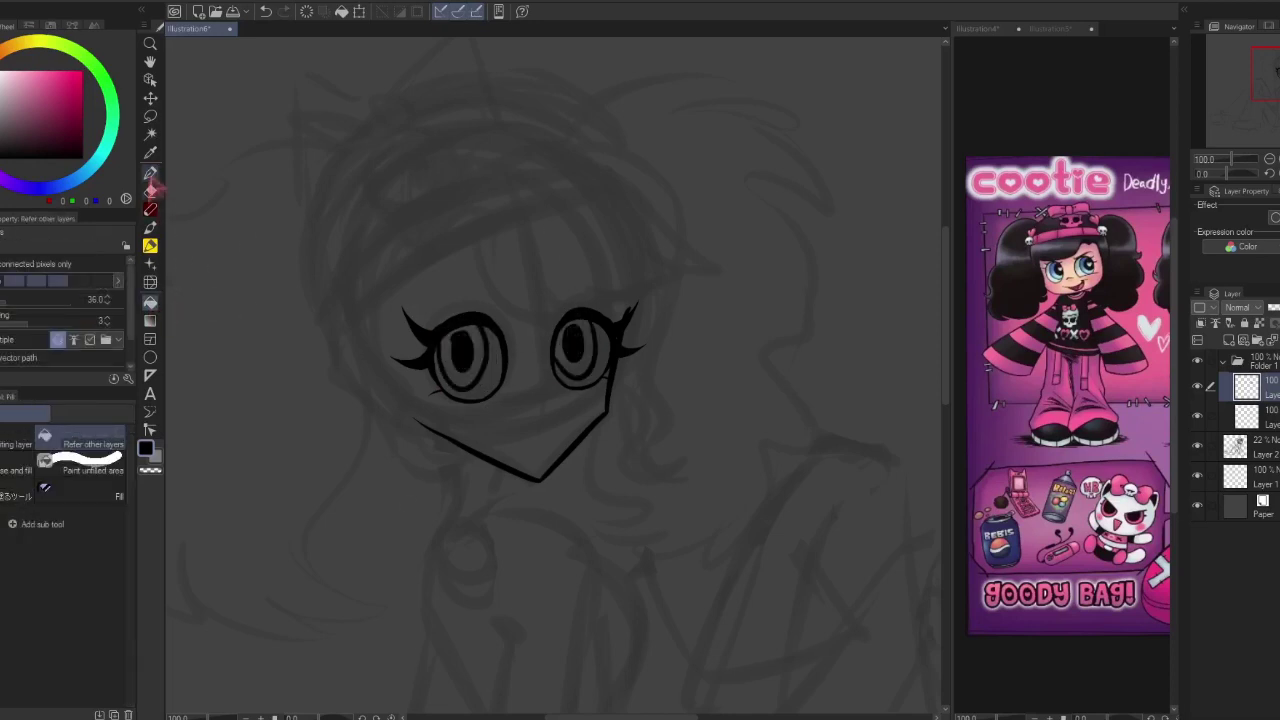
key(p)
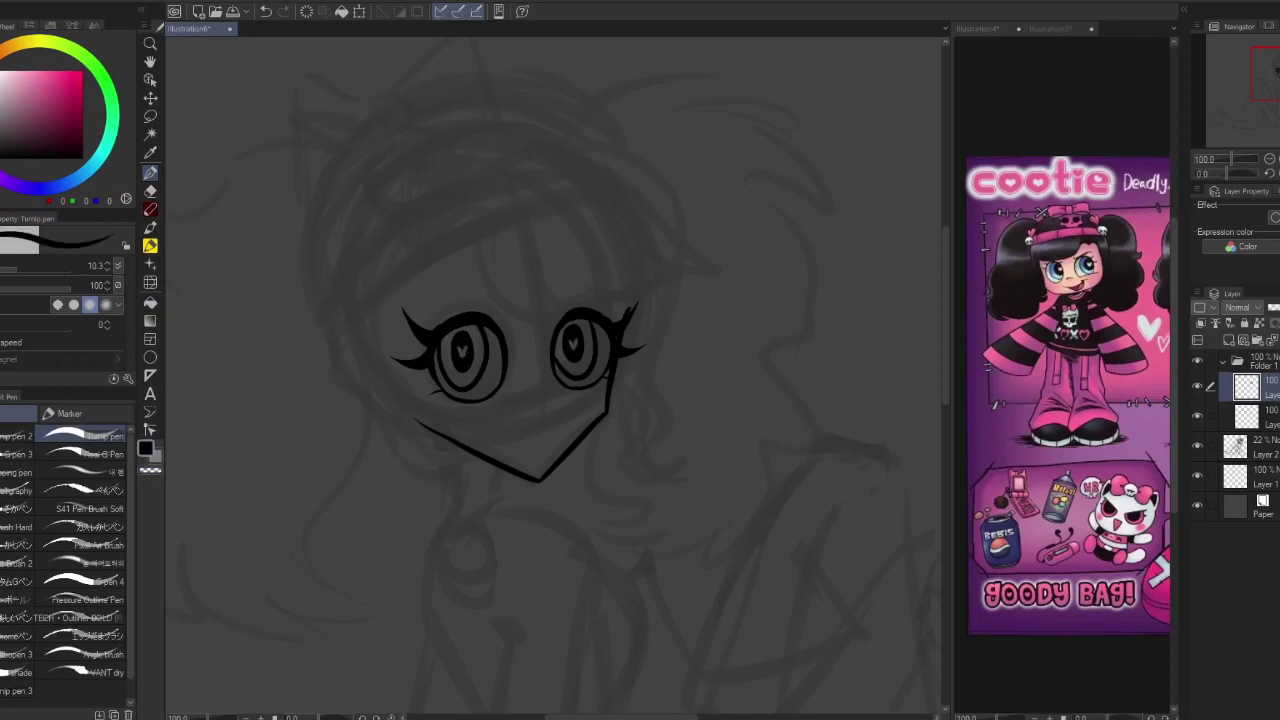
- Ink the curved mouth and the small nose on the face, checking against the mirrored canvas
key(h)
drag(545, 430, 601, 433)
key(ctrl+z)
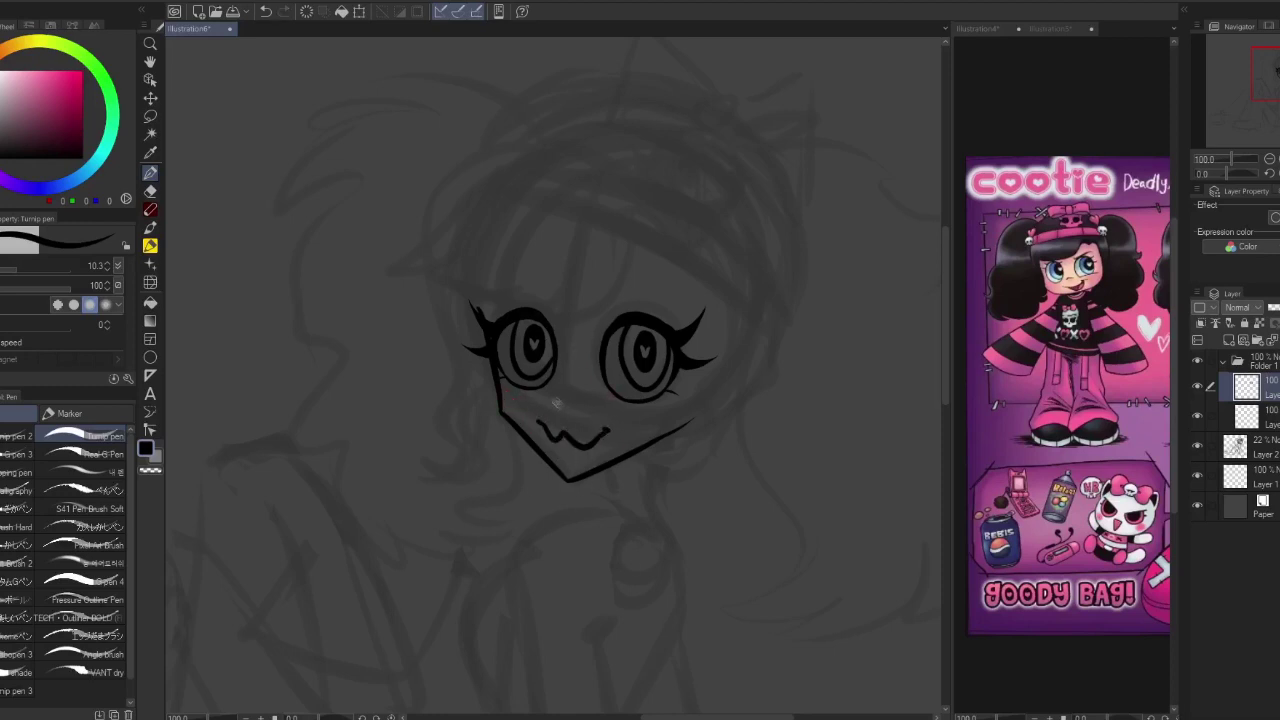
drag(566, 390, 560, 412)
- Ink a thin arched eyebrow above each eye
key(h)
mouse_move(432, 306)
mouse_down()
mouse_move(494, 284)
mouse_move(604, 280)
mouse_up()
key(h)
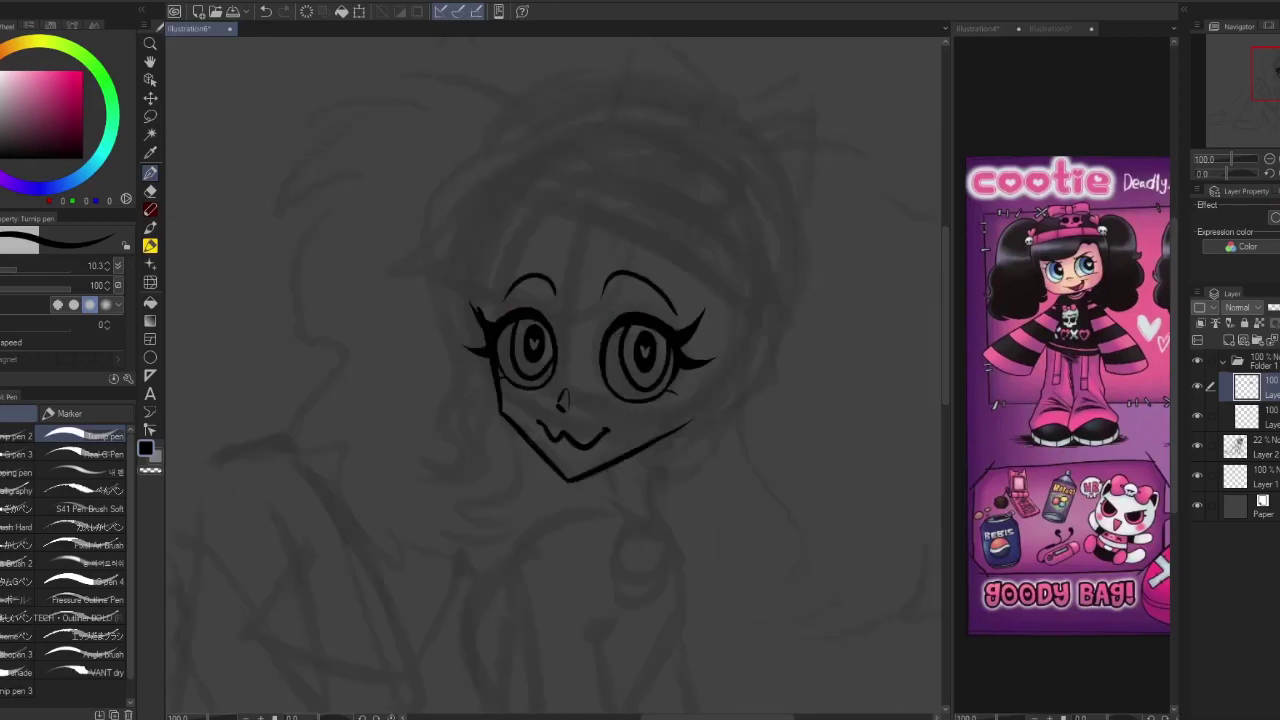
key(m)
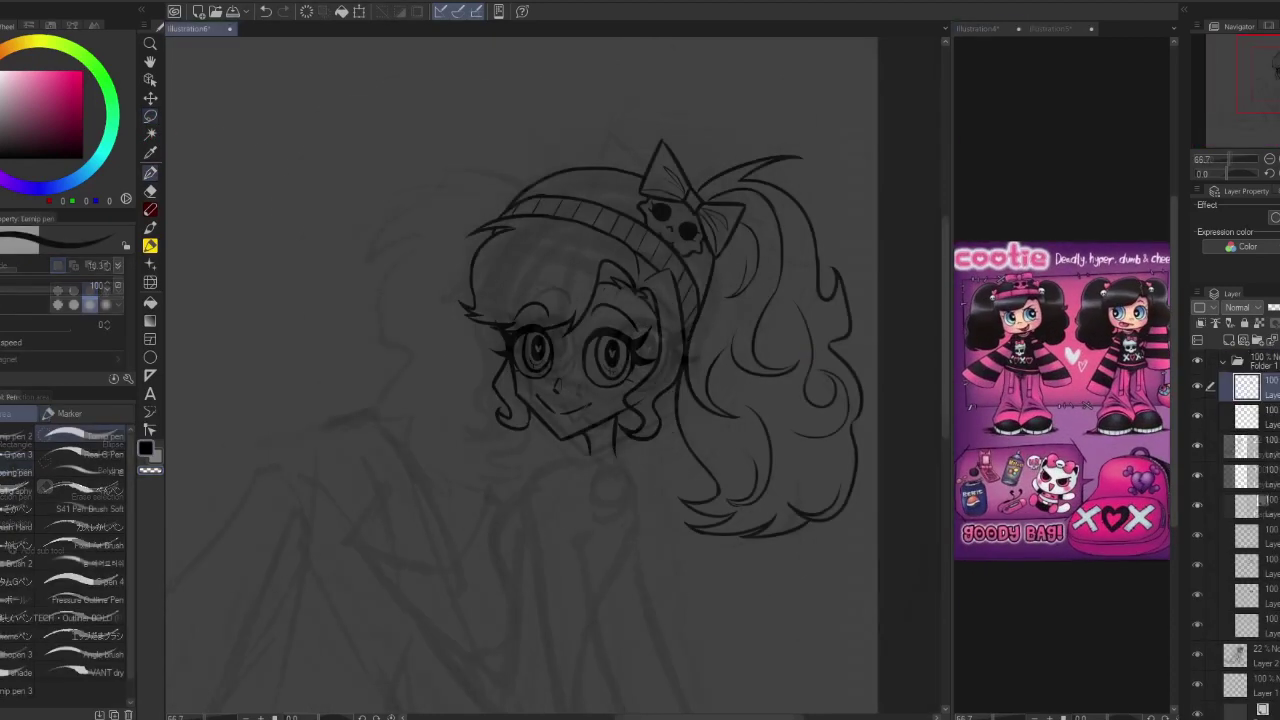
- Ink the near shoulder and the long outer and inner contours of the near sleeve over the sketch
drag(530, 462, 524, 546)
scroll(530, 400, down, 5)
mouse_move(524, 264)
mouse_down()
mouse_move(590, 648)
mouse_move(660, 688)
mouse_up()
mouse_move(538, 244)
mouse_down()
mouse_move(582, 316)
mouse_move(642, 540)
mouse_up()
key(ctrl+z)
mouse_move(604, 420)
mouse_down()
mouse_move(682, 615)
mouse_move(764, 640)
mouse_up()
key(ctrl+z)
key(ctrl+z)
- Outline the flared, pointed cuff of the near sleeve and clean up the stray line beyond its tip
drag(678, 612, 776, 642)
drag(802, 636, 670, 704)
drag(740, 640, 806, 652)
key(ctrl+z)
drag(696, 688, 656, 710)
key(c)
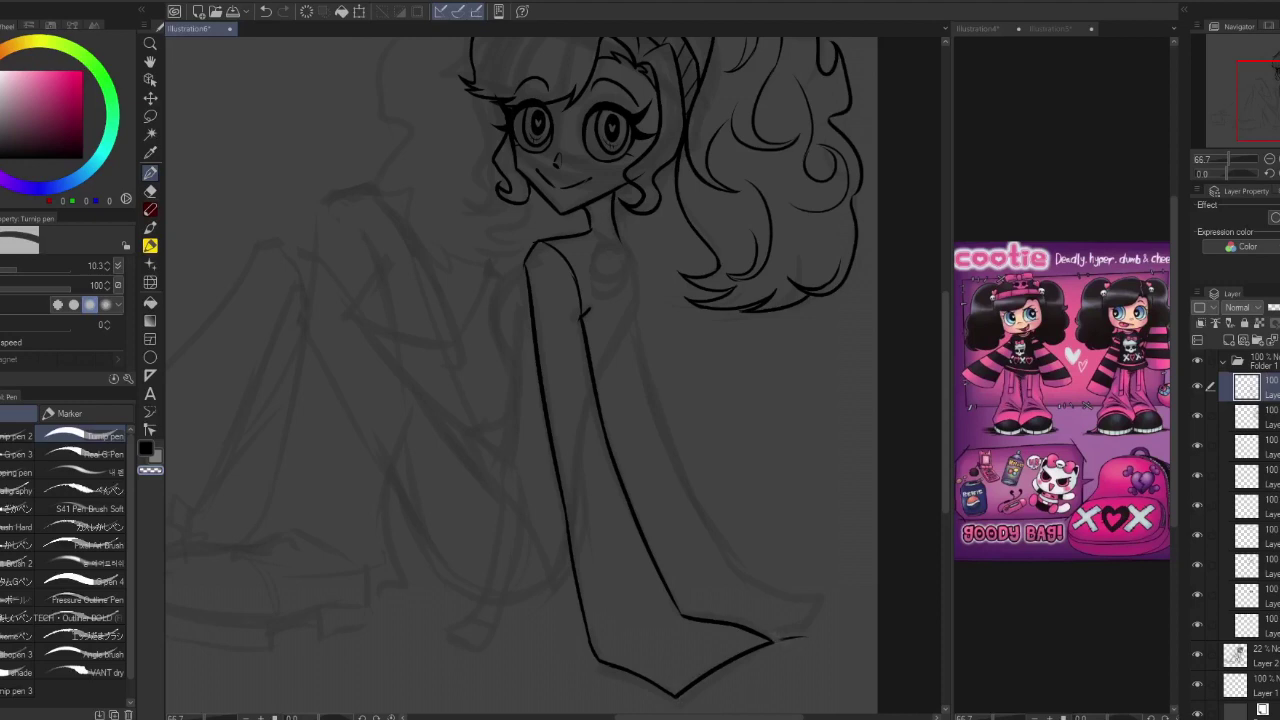
key(c)
- Ink the near sleeve's armpit folds and the torso contour on the far shoulder side
drag(592, 280, 582, 330)
key(ctrl+z)
drag(586, 256, 576, 430)
mouse_move(604, 231)
mouse_down()
mouse_move(618, 252)
mouse_move(610, 352)
mouse_up()
key(ctrl+z)
drag(640, 300, 604, 364)
- Ink the front contour of the torso down to the flared shirt hem with its folds
mouse_move(528, 268)
mouse_down()
mouse_move(494, 296)
mouse_move(482, 450)
mouse_move(540, 592)
mouse_move(572, 572)
mouse_up()
key(ctrl+z)
drag(504, 468, 552, 554)
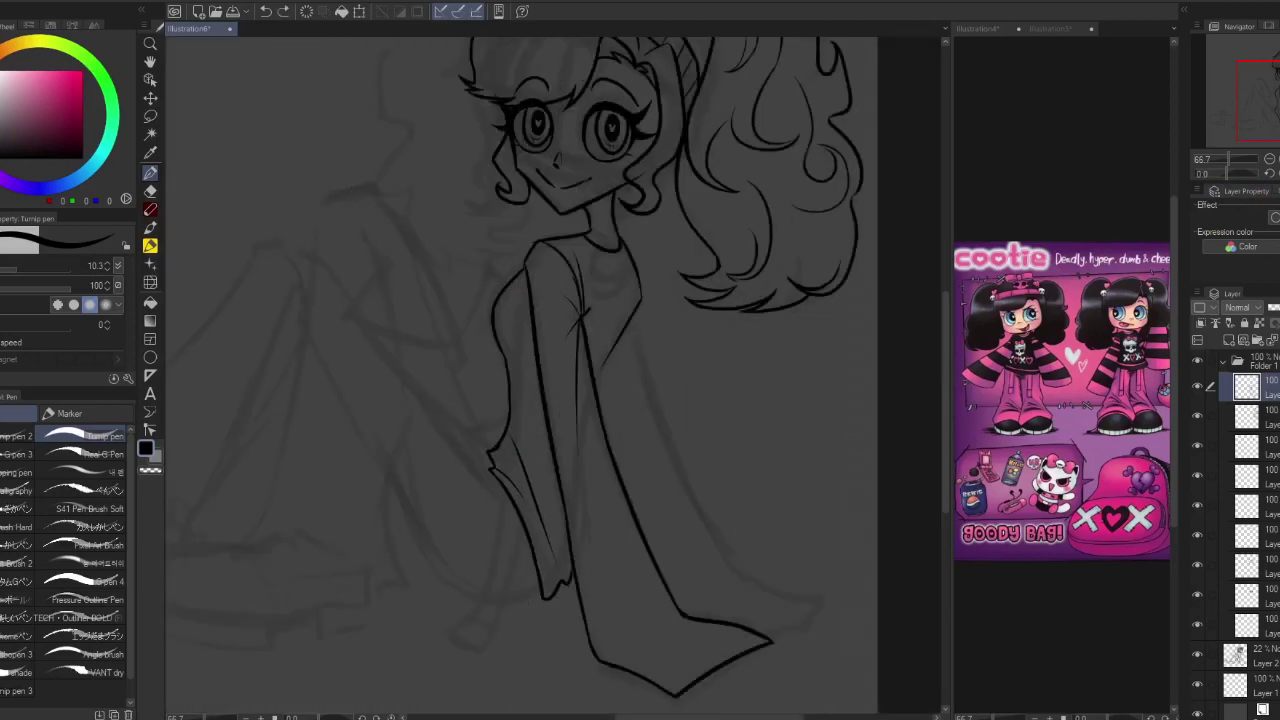
- Ink the skull print on the shirt's chest with the canvas mirrored, then restore the view
key(h)
drag(594, 316, 598, 340)
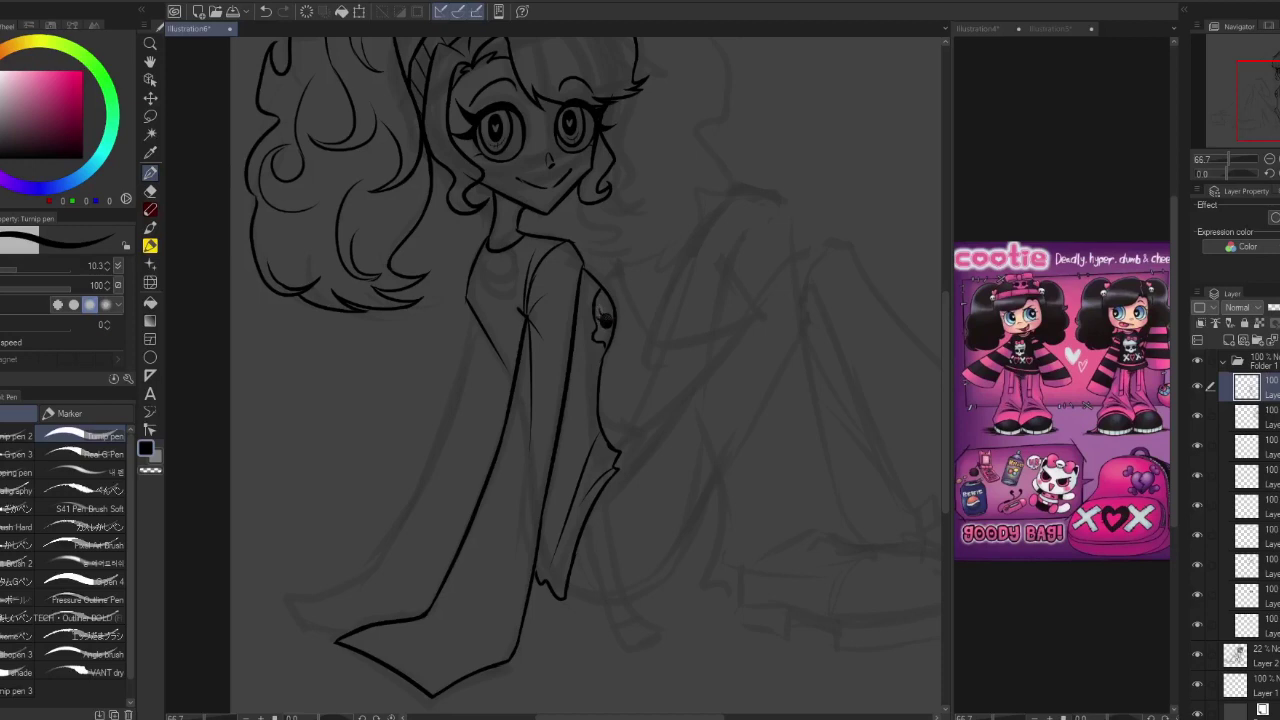
key(h)
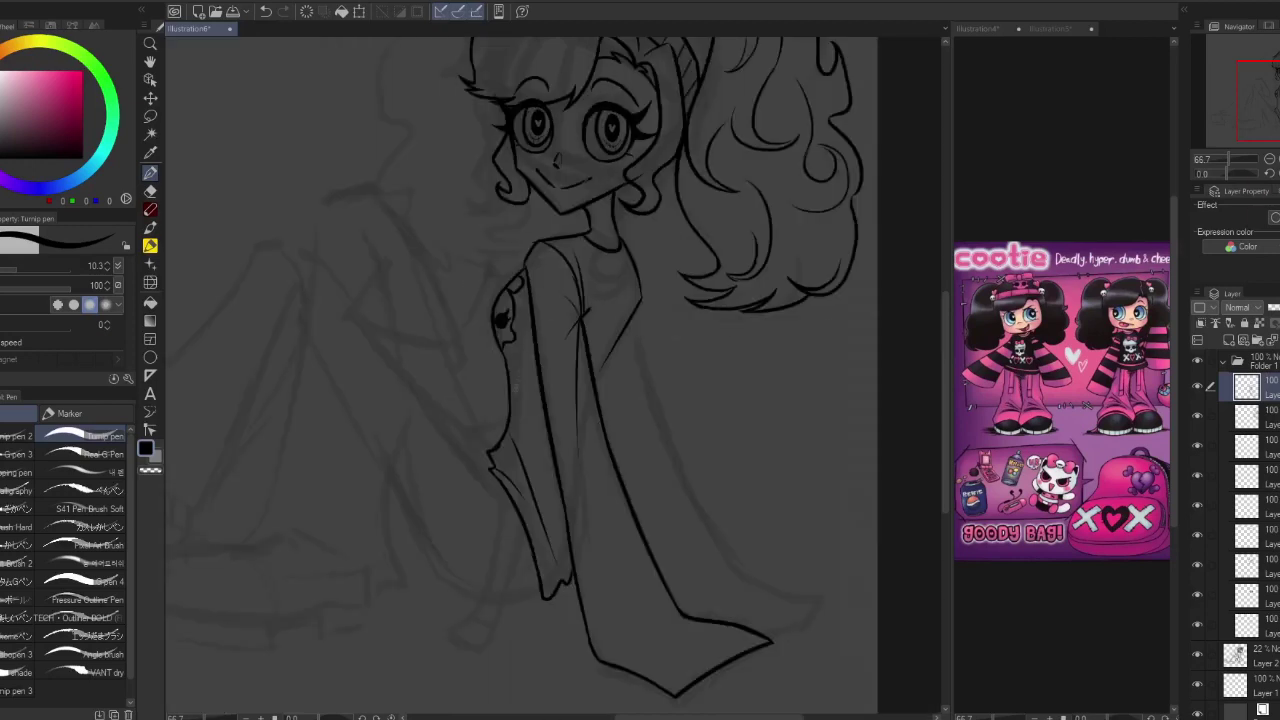
- Ink a heart on the shirt below the skull and a trim line along the shirt hem
drag(517, 378, 514, 408)
key(ctrl+z)
drag(508, 478, 550, 586)
key(ctrl+z)
drag(512, 468, 555, 574)
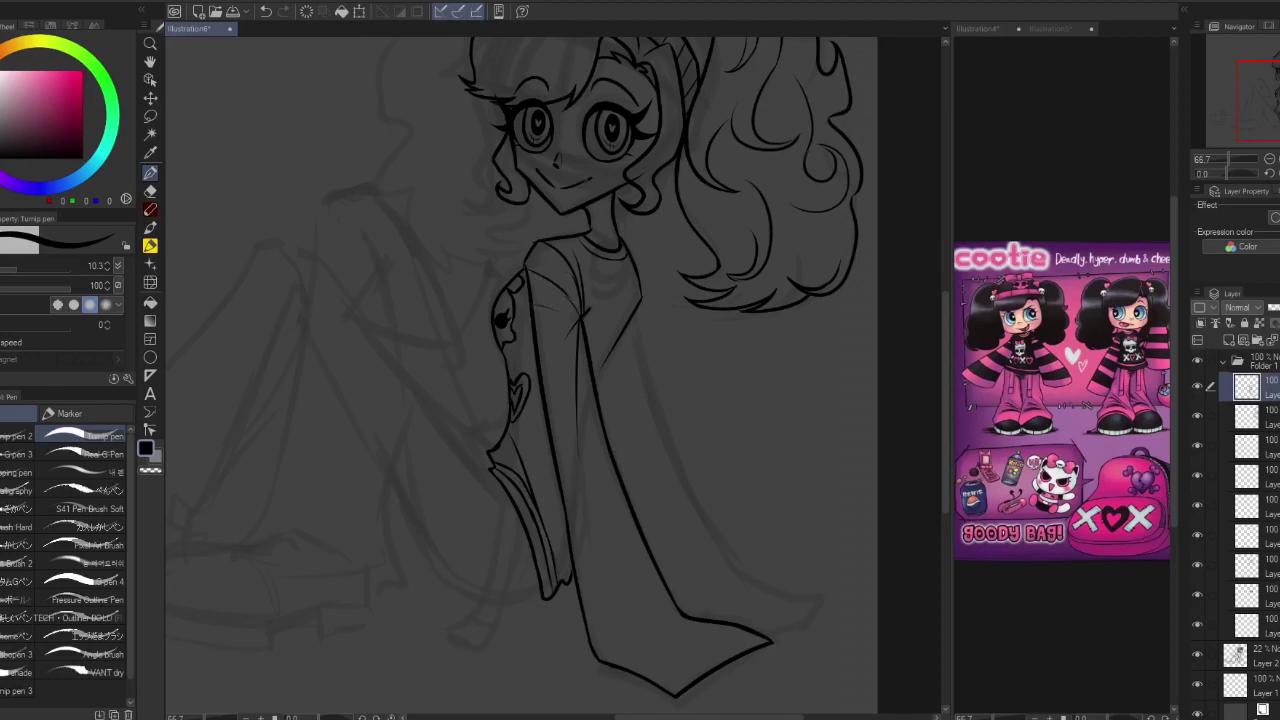
- Ink curved stripes across the near sleeve from the upper arm down to the cuff
mouse_move(540, 344)
mouse_down()
mouse_move(584, 354)
mouse_move(576, 381)
mouse_move(596, 403)
mouse_up()
drag(556, 468, 606, 474)
mouse_move(560, 488)
mouse_down()
mouse_move(612, 494)
mouse_move(640, 556)
mouse_up()
drag(572, 572, 650, 566)
drag(582, 598, 664, 578)
drag(590, 636, 676, 604)
drag(606, 664, 696, 616)
drag(644, 676, 720, 626)
mouse_move(664, 692)
mouse_down()
mouse_move(756, 634)
mouse_move(722, 624)
mouse_move(748, 626)
mouse_up()
- Undo the last cuff stripes and redraw the stripes and fold lines around the near wrist
key(ctrl+z)
key(ctrl+z)
key(ctrl+z)
drag(610, 640, 655, 610)
key(ctrl+z)
key(ctrl+z)
drag(645, 600, 681, 616)
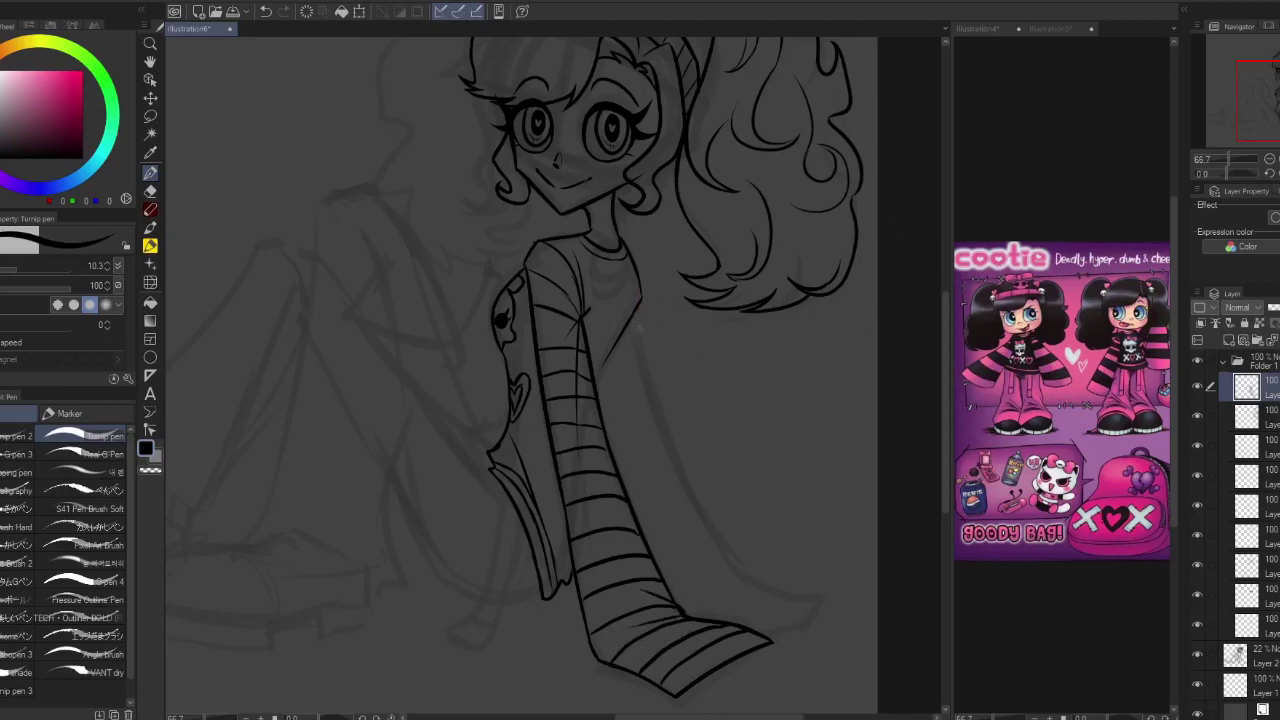
key(ctrl+z)
- Ink the raised near leg with the thigh line from knee to hip and the outer trouser line
scroll(704, 314, down, 2)
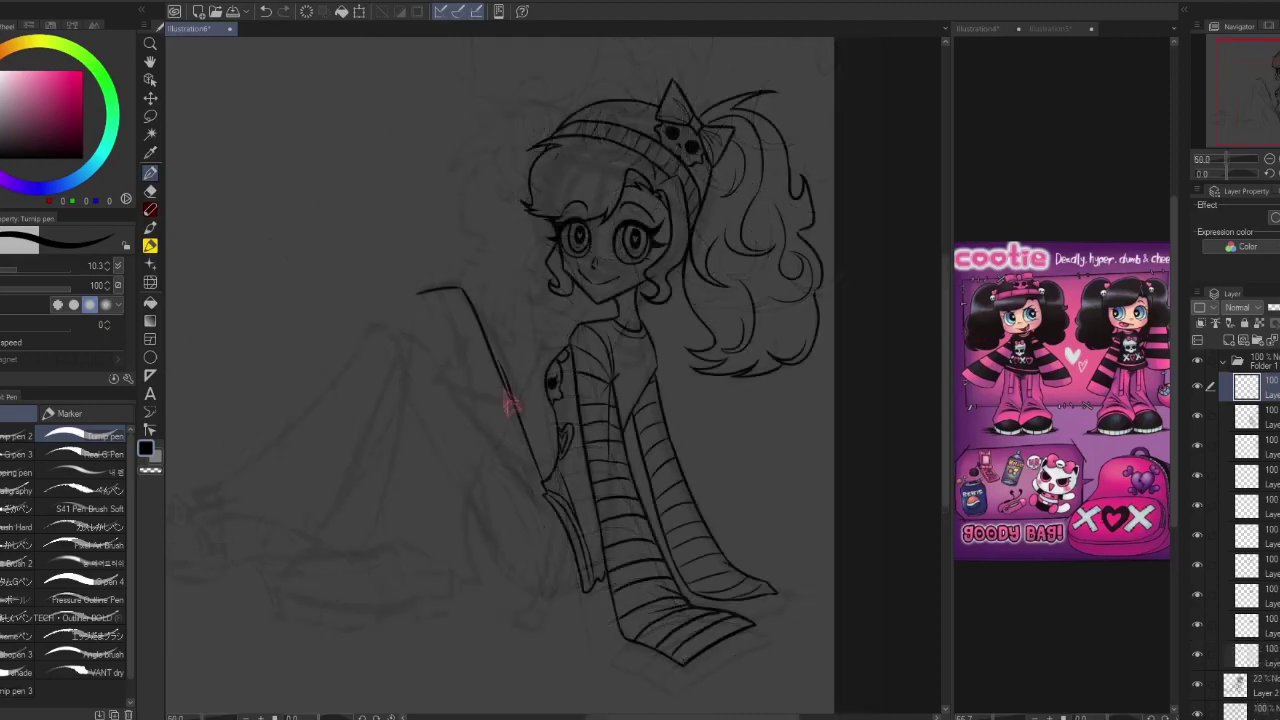
key(ctrl+z)
drag(460, 286, 572, 546)
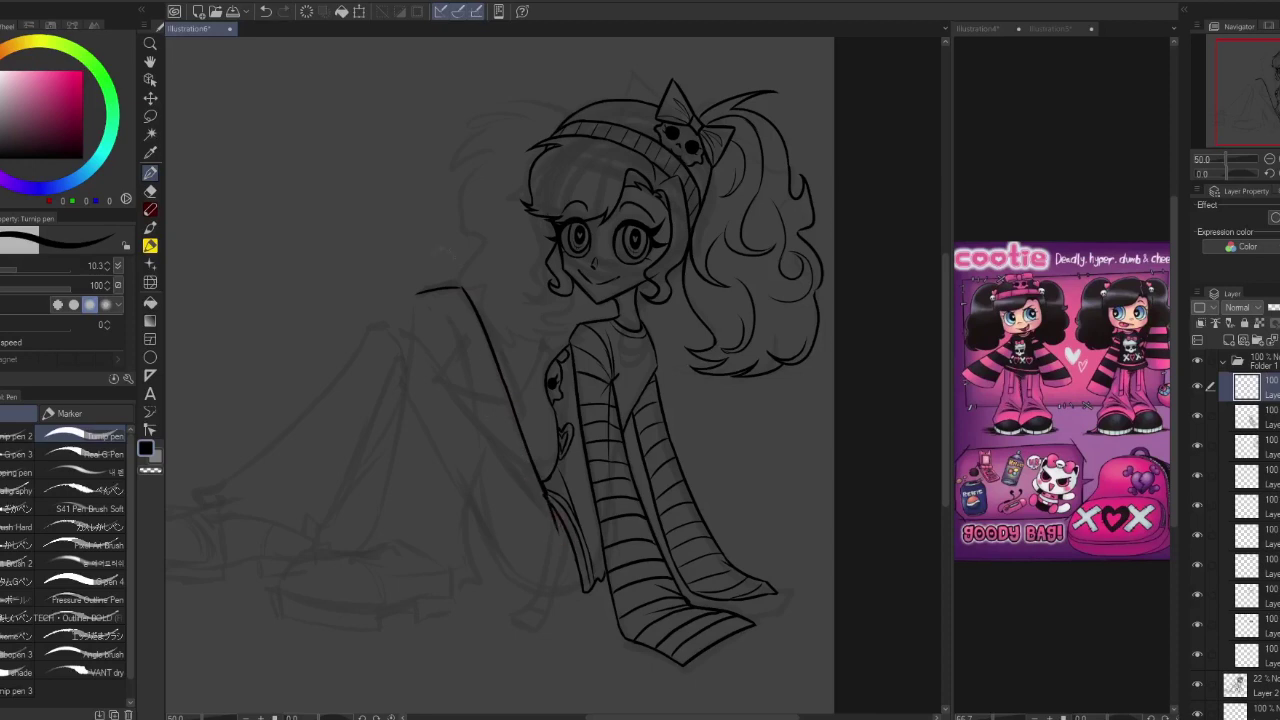
mouse_move(416, 292)
mouse_down()
mouse_move(420, 366)
mouse_move(374, 506)
mouse_move(356, 518)
mouse_up()
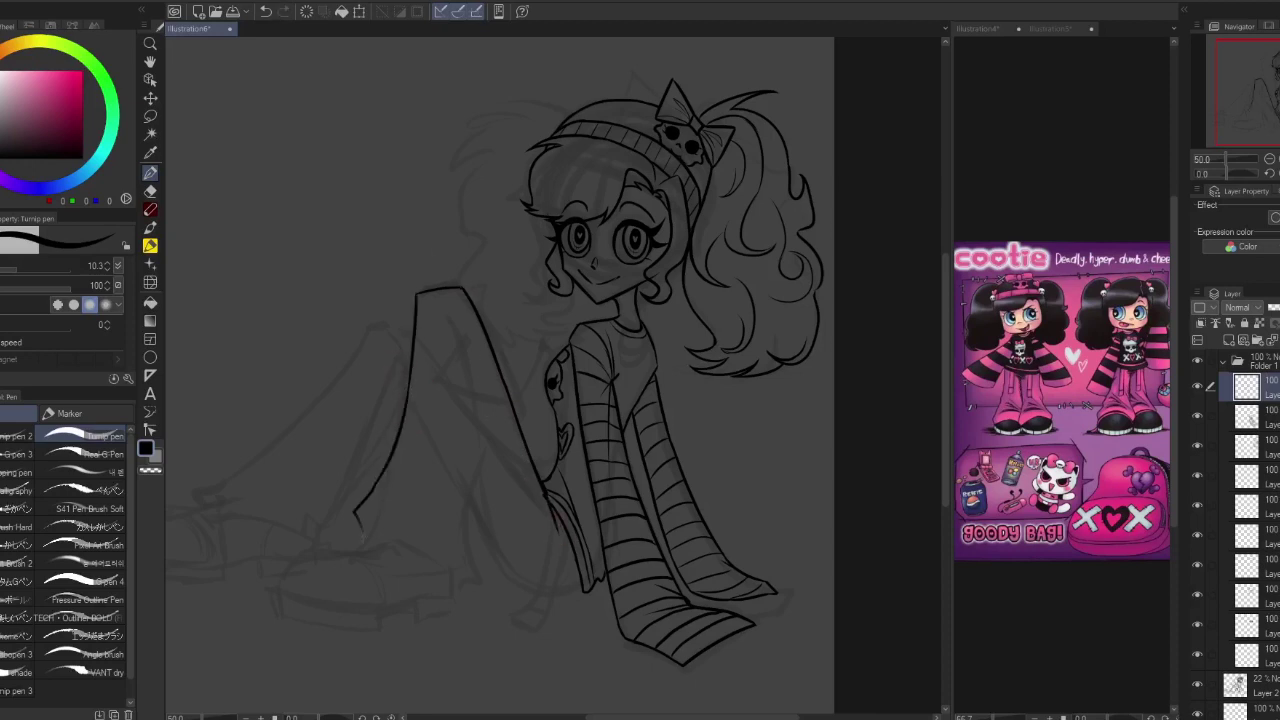
- Ink the flared hem and inner contour of the near trouser leg, including the hem fold
key(ctrl+z)
drag(344, 542, 466, 580)
mouse_move(448, 300)
mouse_down()
mouse_move(484, 416)
mouse_move(470, 546)
mouse_up()
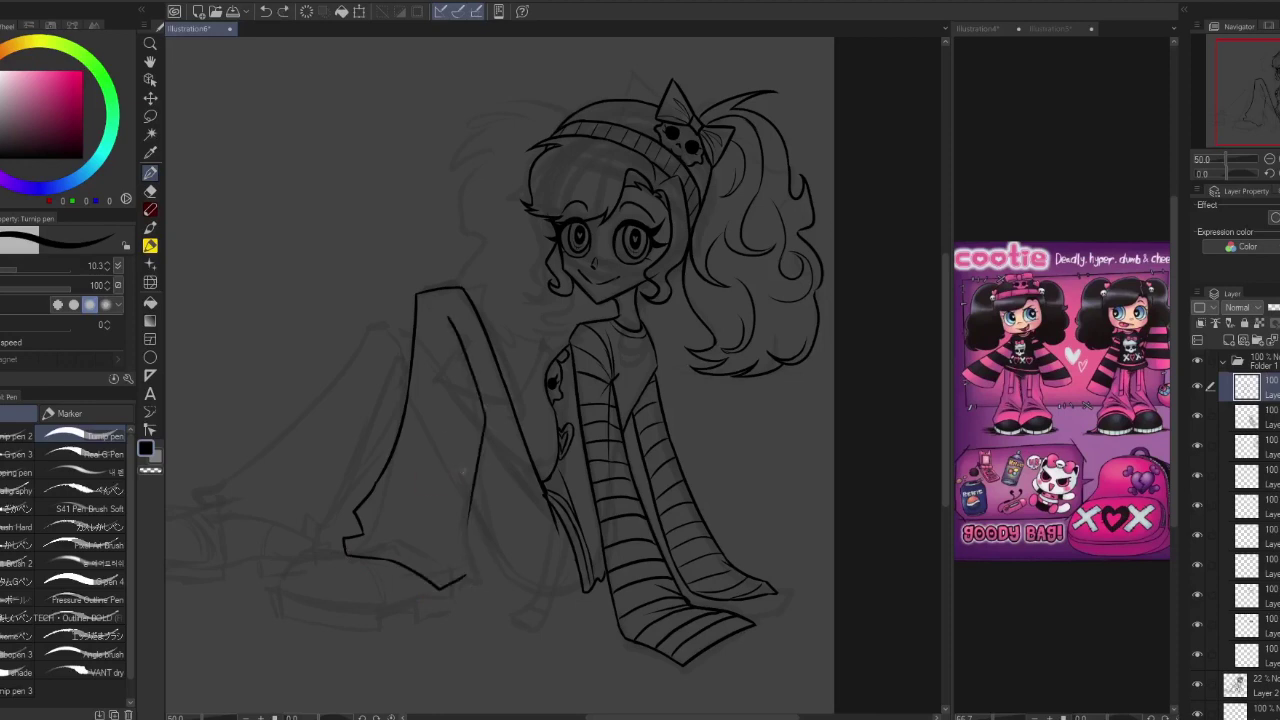
drag(352, 538, 384, 522)
- Ink the underside of the near thigh and seat, plus a long fold inside the lower trouser leg
mouse_move(488, 510)
mouse_down()
mouse_move(508, 475)
mouse_move(508, 568)
mouse_move(580, 592)
mouse_move(535, 593)
mouse_up()
key(ctrl+z)
drag(480, 473, 530, 580)
drag(523, 573, 541, 585)
drag(472, 362, 458, 548)
key(ctrl+z)
drag(474, 428, 460, 548)
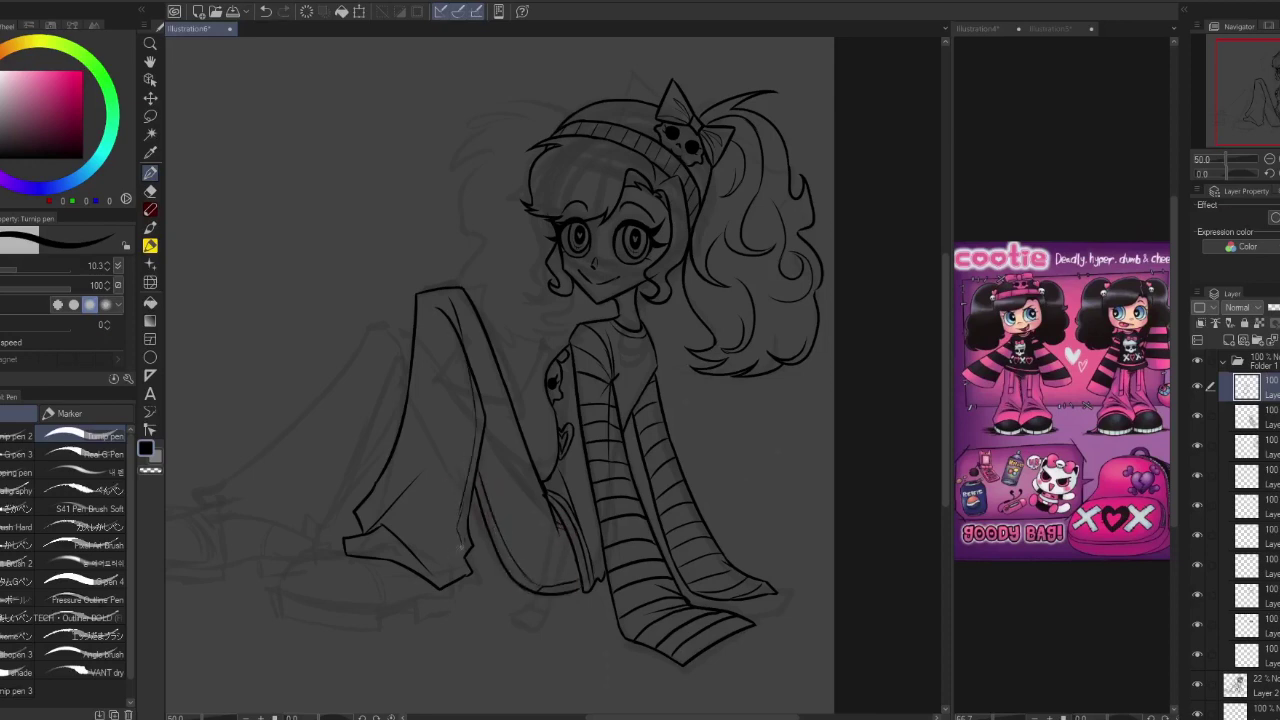
- Try to erase the overlapping lines around the shirt hem and thigh
key(h)
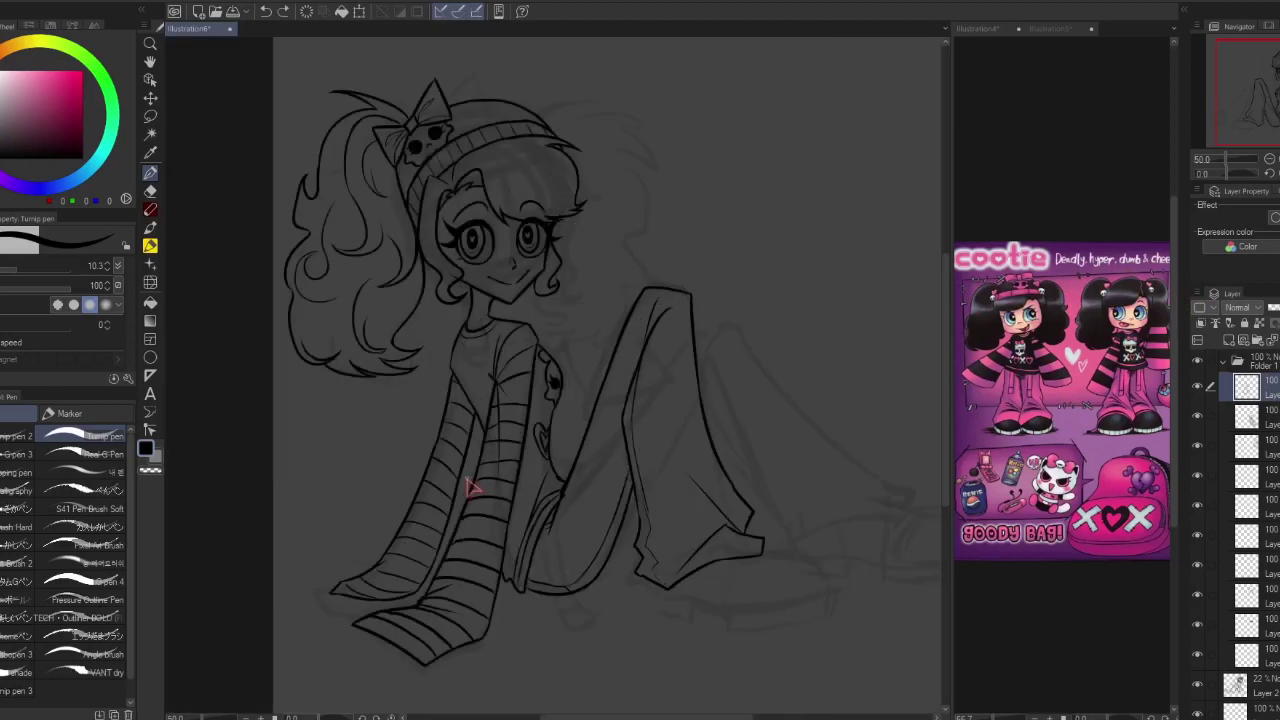
key(e)
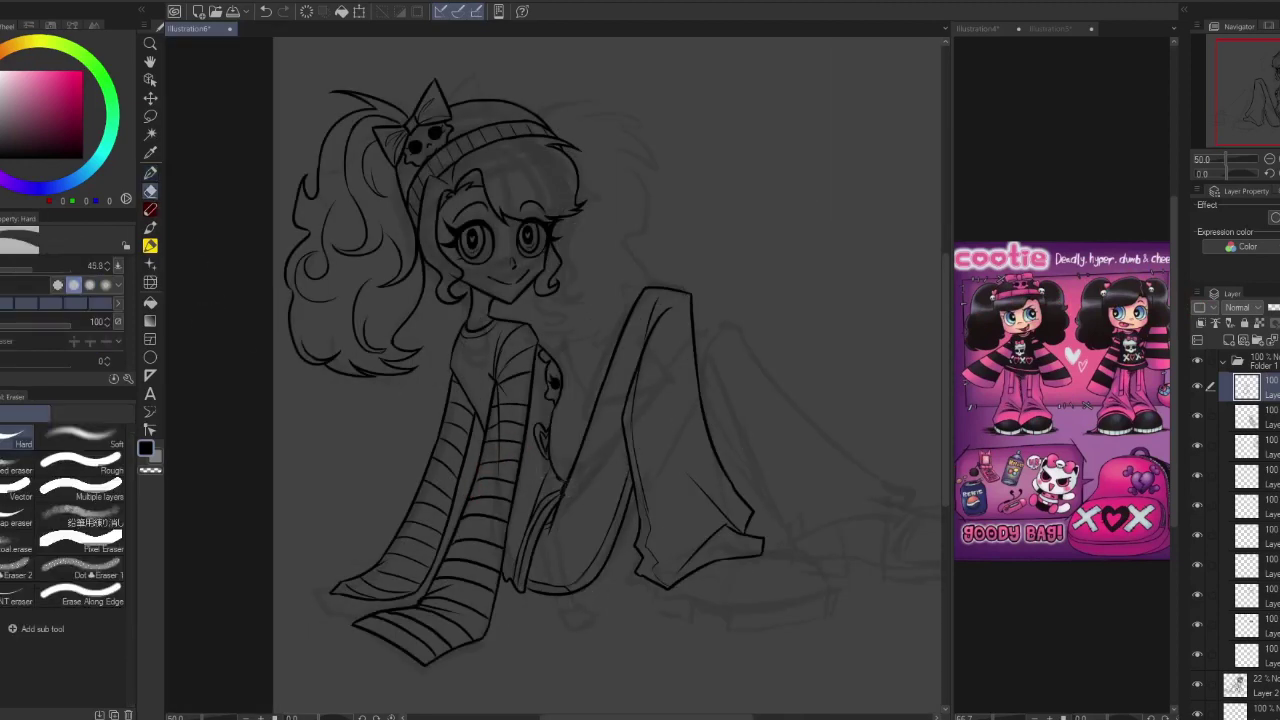
key(ctrl+z)
click(1248, 416)
key(ctrl+z)
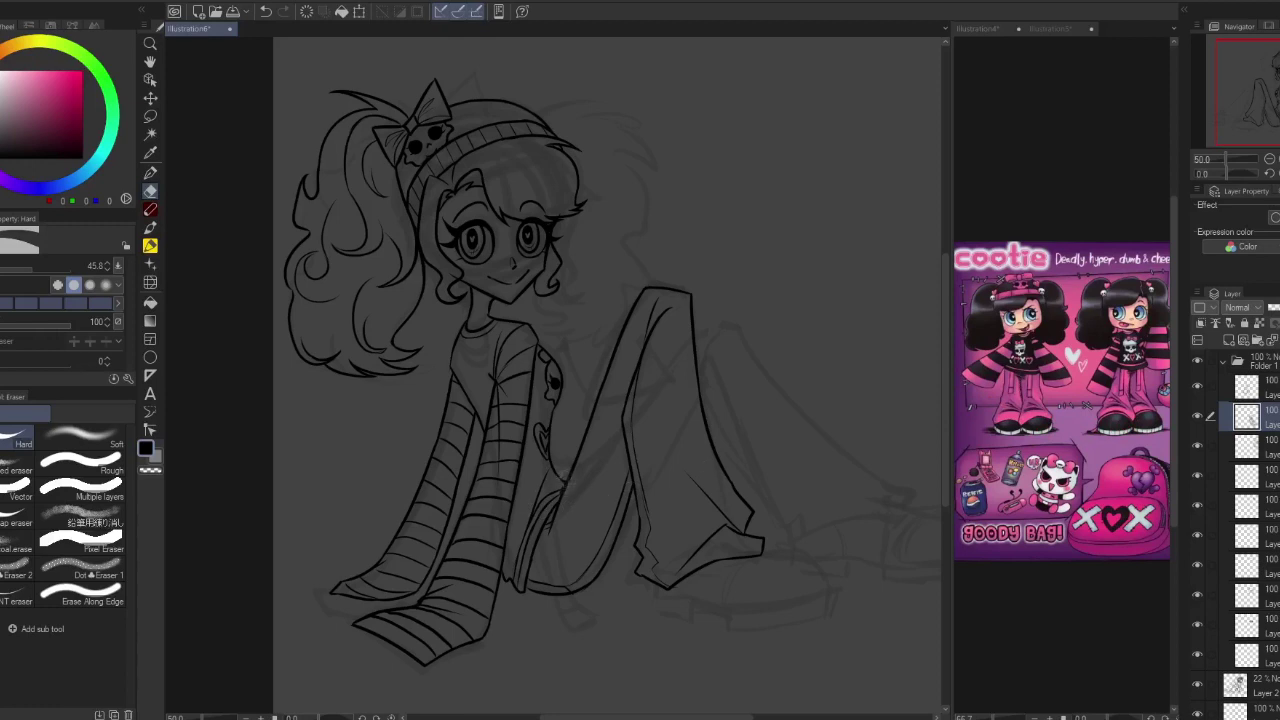
click(1248, 387)
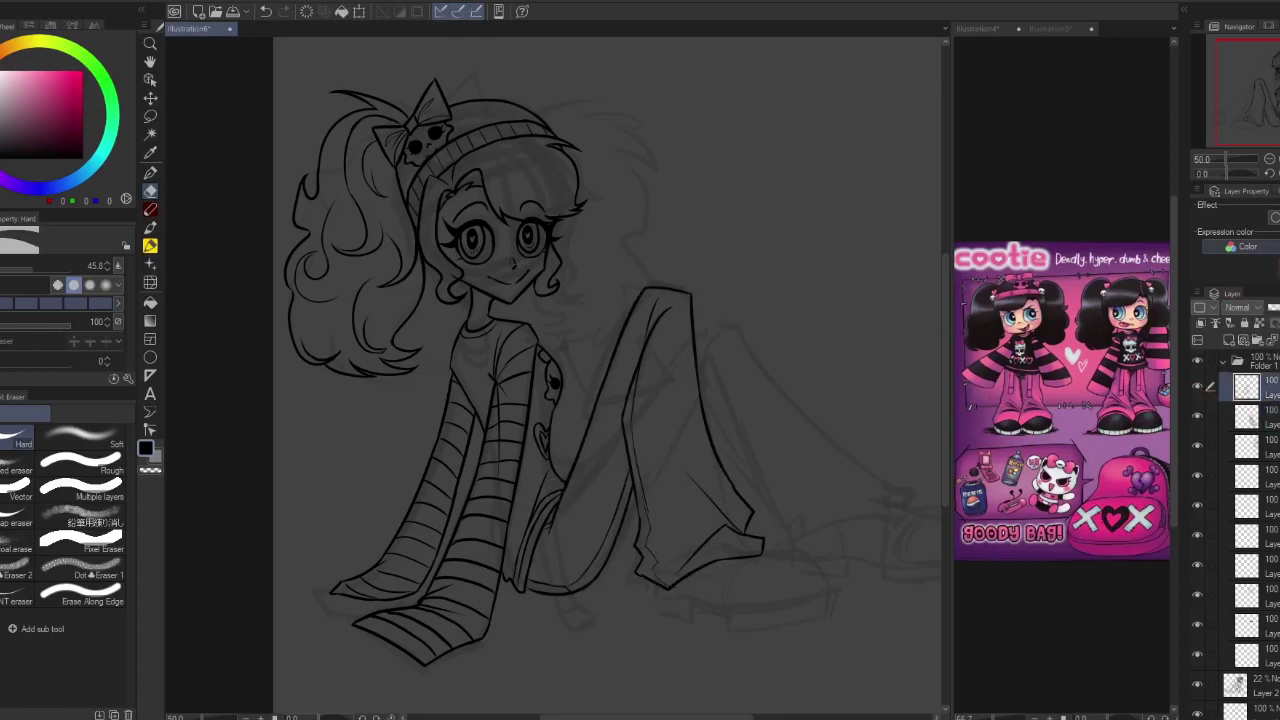
key(h)
key(p)
key(ctrl+z)
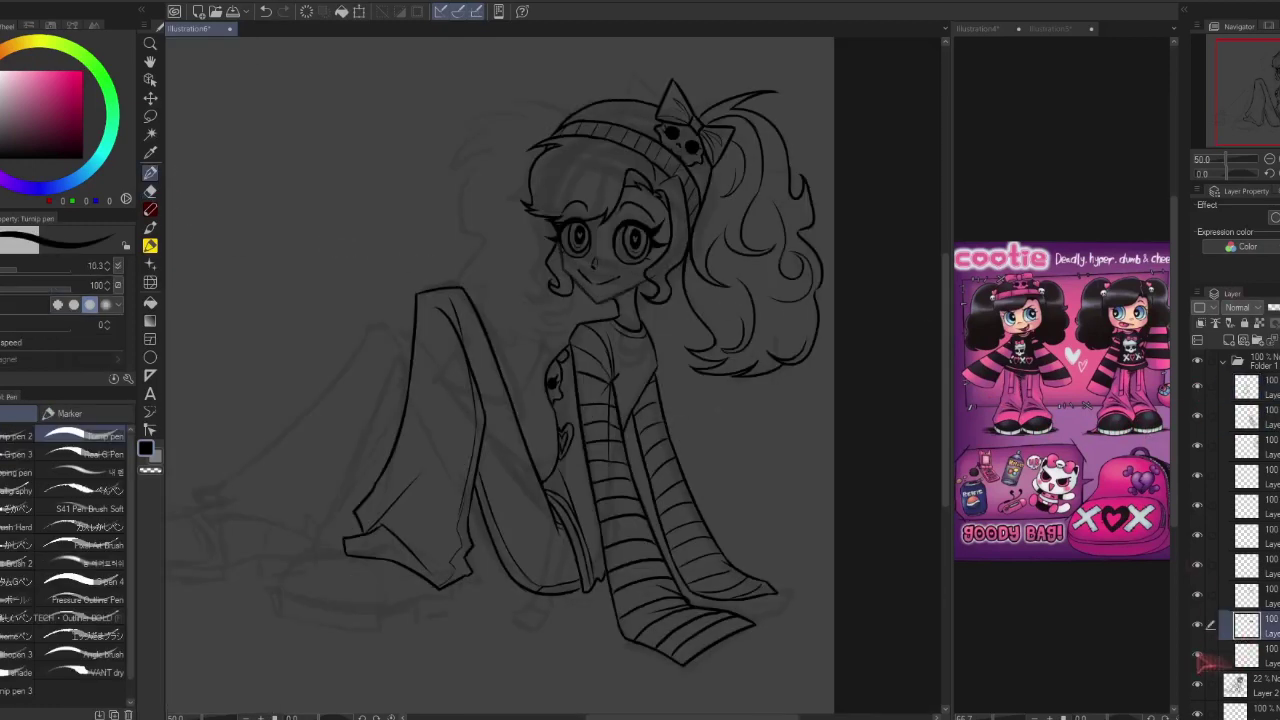
- Refine the corner of the smile on the face layer
key(e)
key(p)
click(1248, 625)
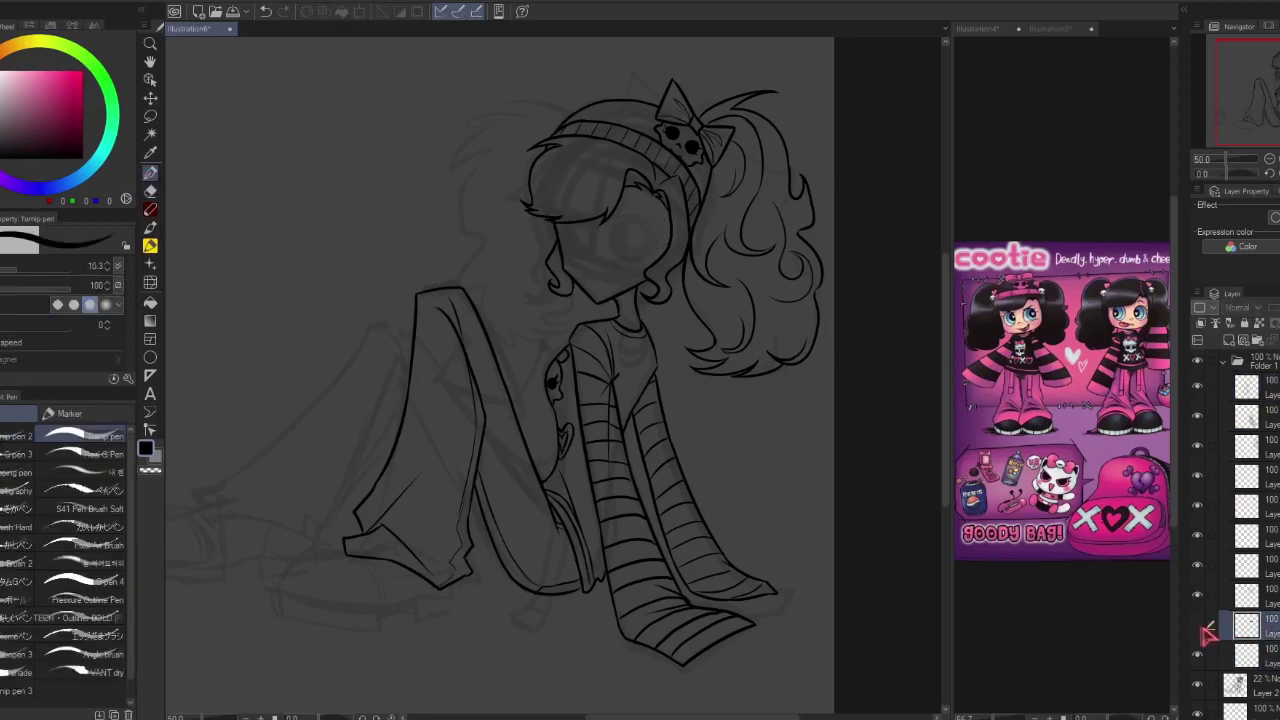
scroll(605, 275, up, 10)
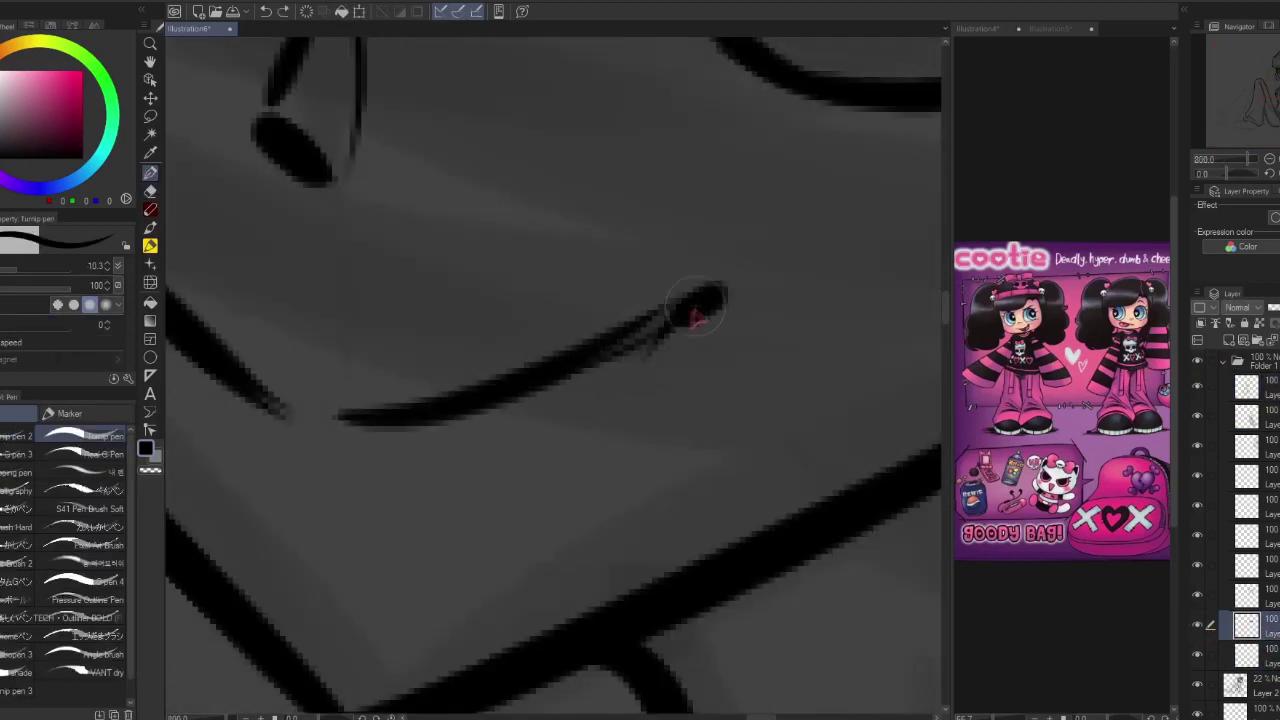
scroll(676, 352, down, 10)
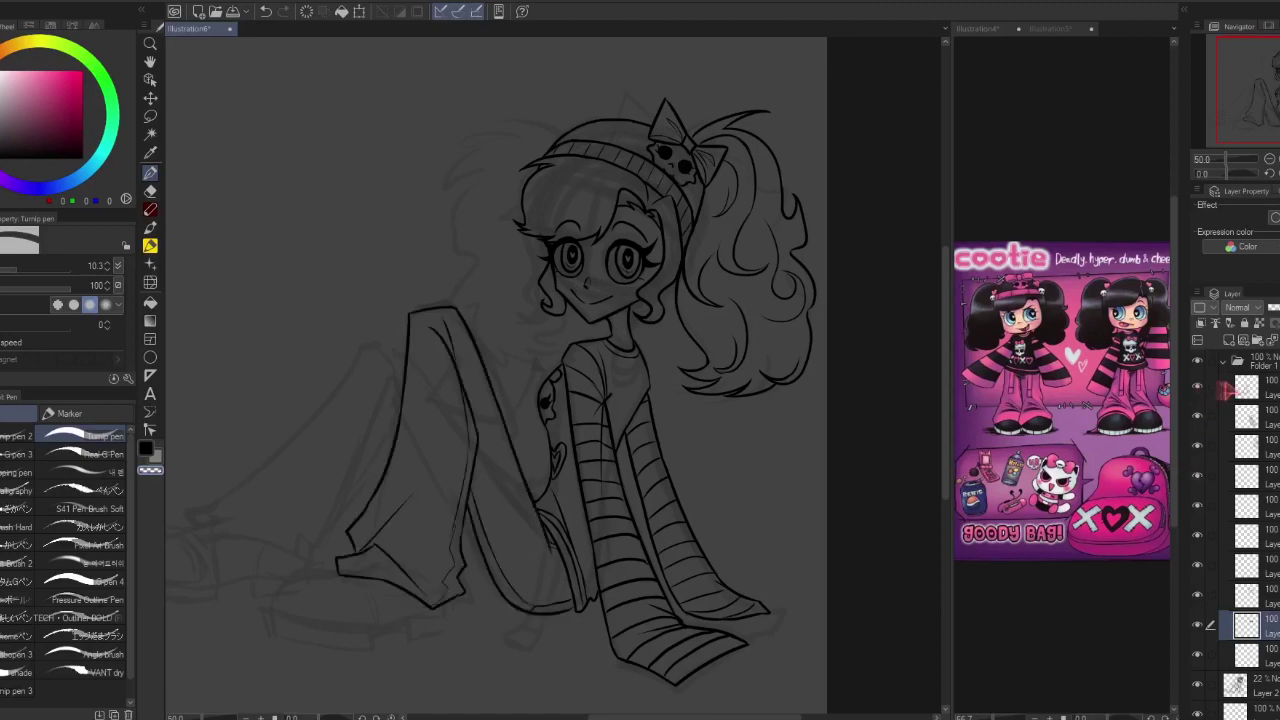
- Return to the trouser layer and ink the rounded upper of the near shoe below the hem
click(1246, 387)
key(e)
key(p)
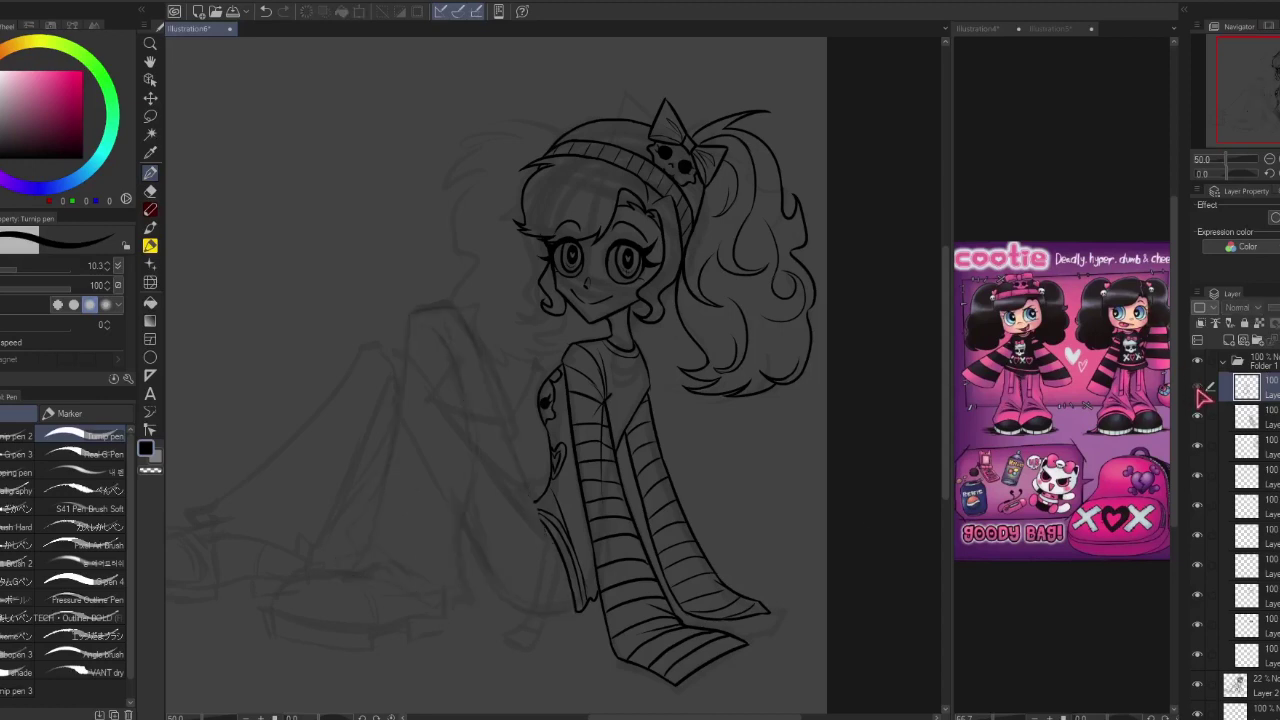
mouse_move(350, 578)
mouse_down()
mouse_move(270, 602)
mouse_move(330, 622)
mouse_move(440, 614)
mouse_move(430, 617)
mouse_up()
key(ctrl+z)
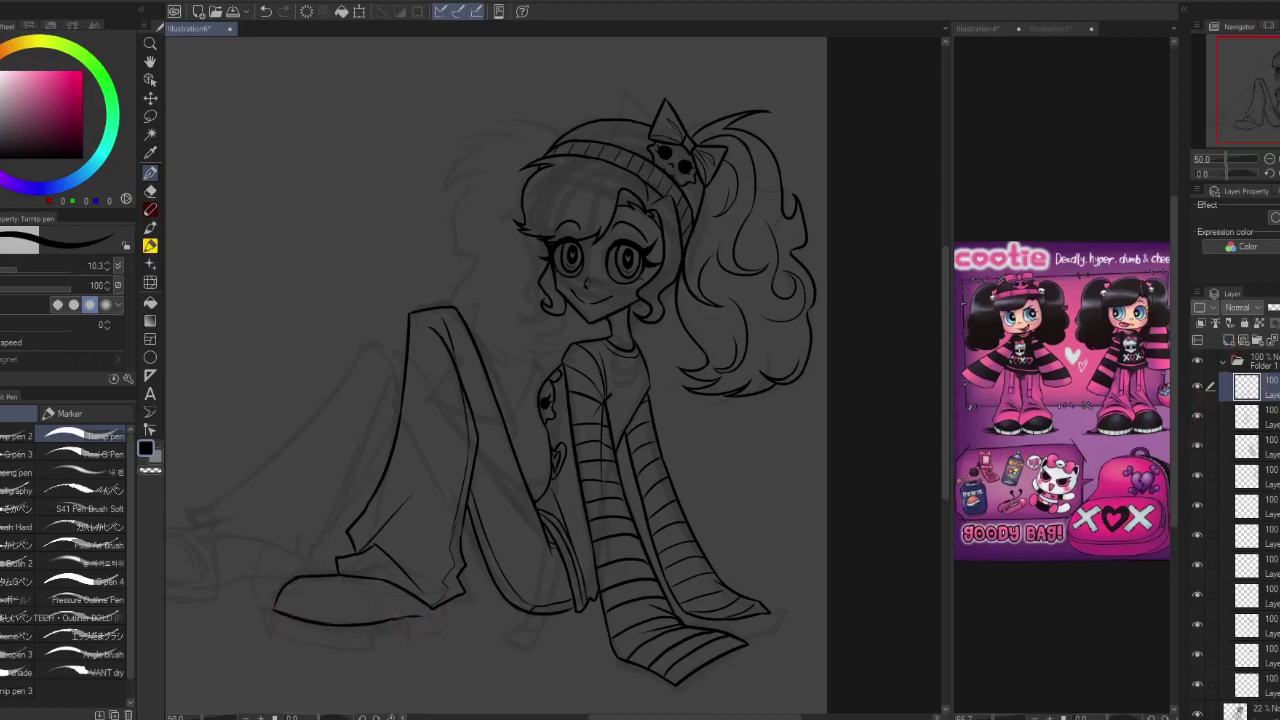
- Ink the near shoe's thick sole and heel, and add the toe cap seam
drag(270, 608, 268, 638)
mouse_move(272, 640)
mouse_down()
mouse_move(358, 650)
mouse_move(374, 626)
mouse_move(370, 646)
mouse_up()
key(ctrl+z)
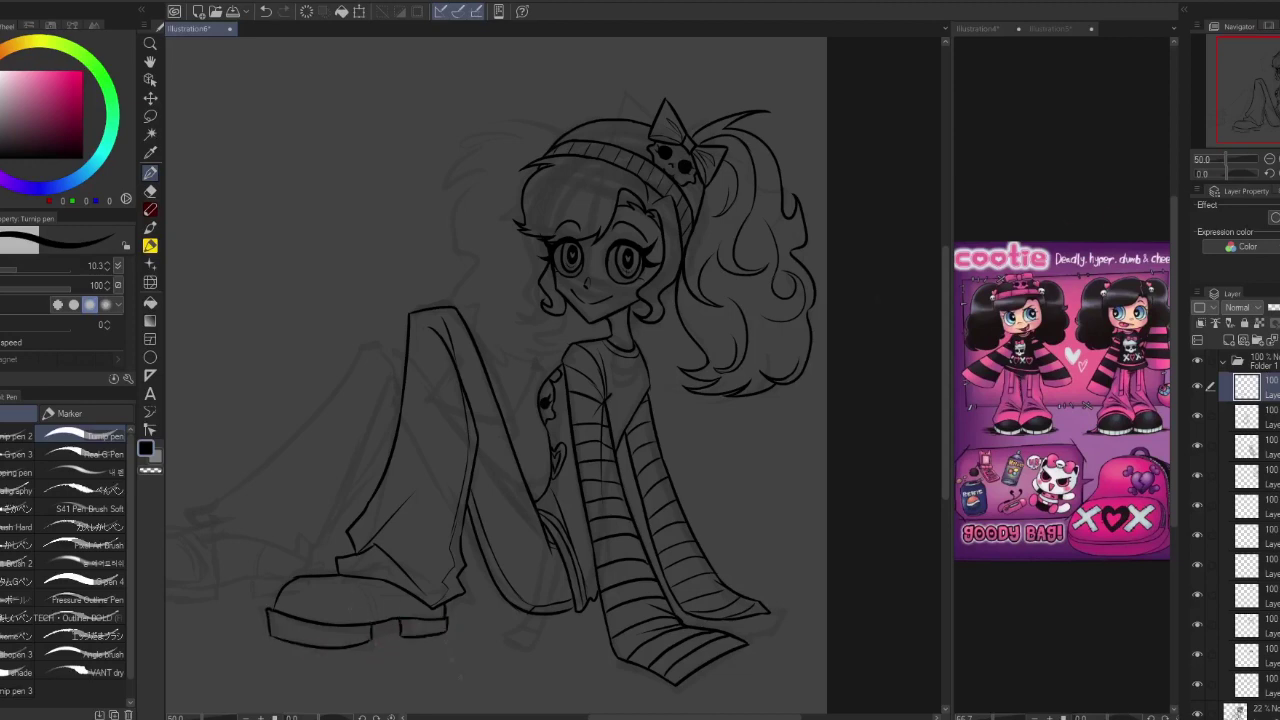
key(h)
drag(758, 584, 750, 640)
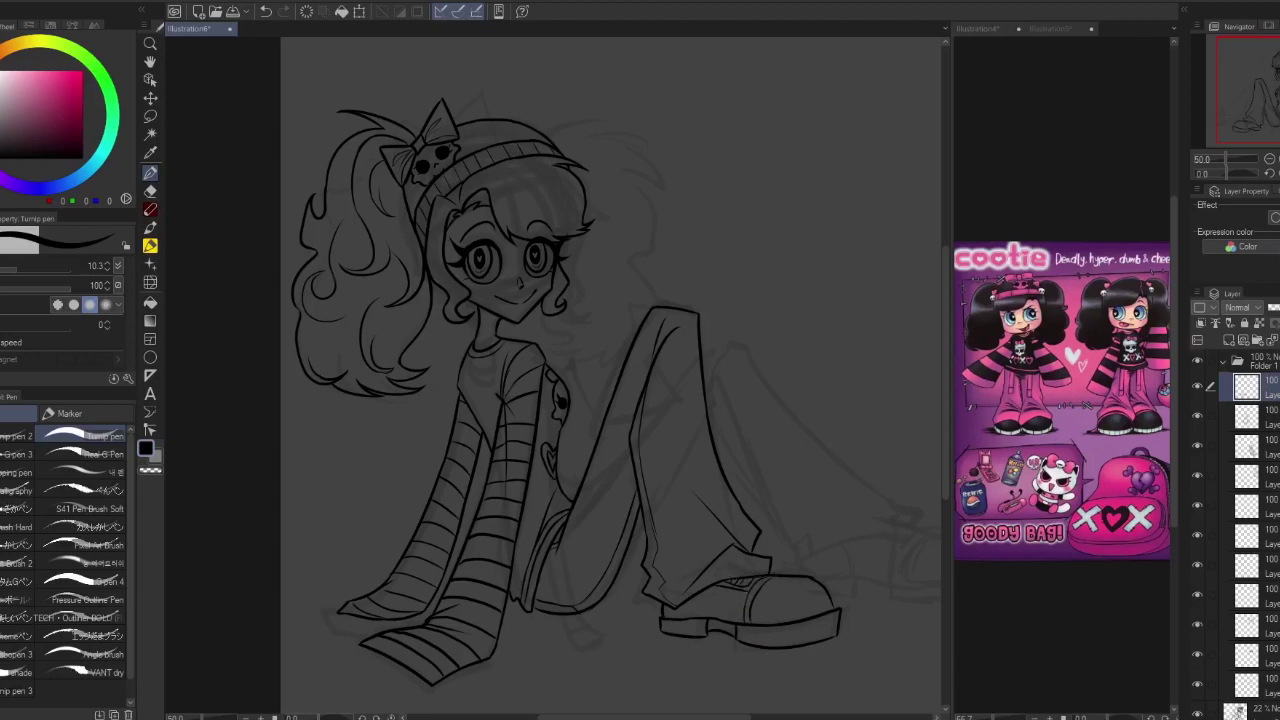
key(h)
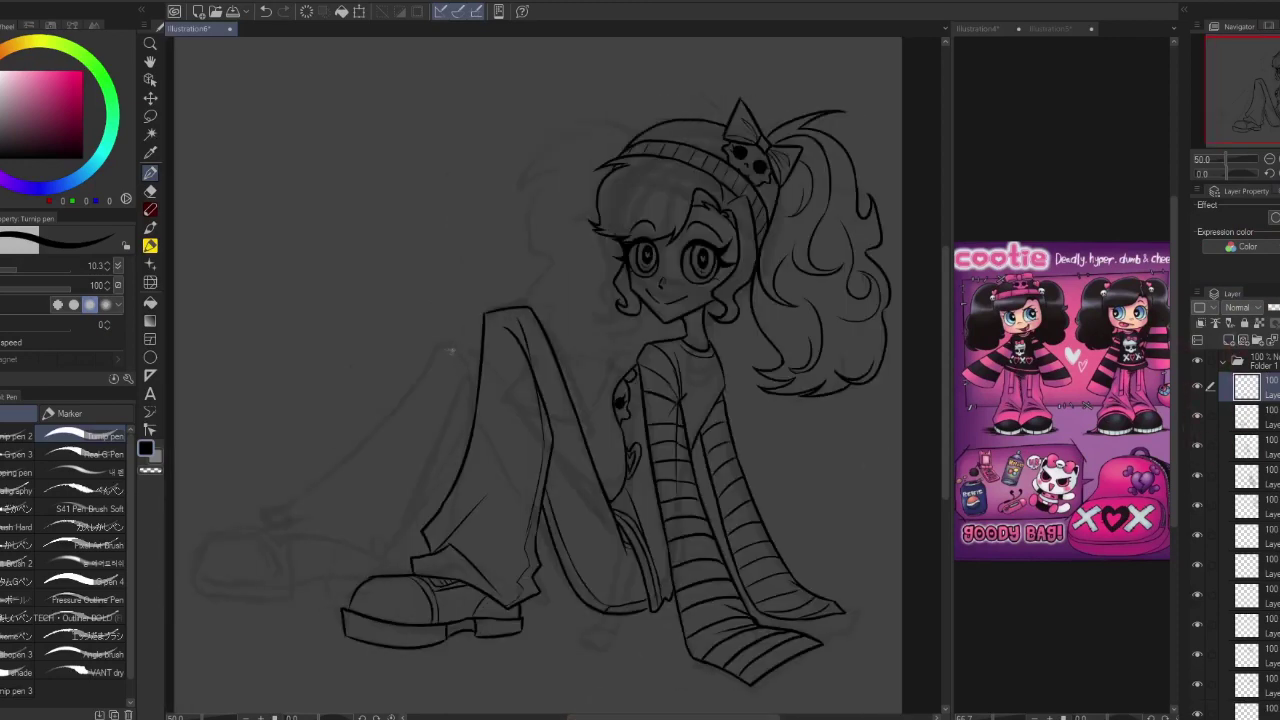
- Ink the far trouser leg with its sloping outer contour, flared hem and fold lines
mouse_move(338, 497)
mouse_down()
mouse_move(268, 530)
mouse_move(336, 568)
mouse_up()
drag(392, 500, 404, 572)
key(ctrl+z)
drag(466, 380, 448, 436)
mouse_move(468, 392)
mouse_down()
mouse_move(404, 550)
mouse_move(474, 404)
mouse_up()
drag(462, 346, 286, 500)
- Lasso the finished shoe and place a copy of it at the hem of the far trouser leg
key(m)
mouse_move(505, 602)
mouse_down()
mouse_move(550, 668)
mouse_move(510, 605)
mouse_up()
key(k)
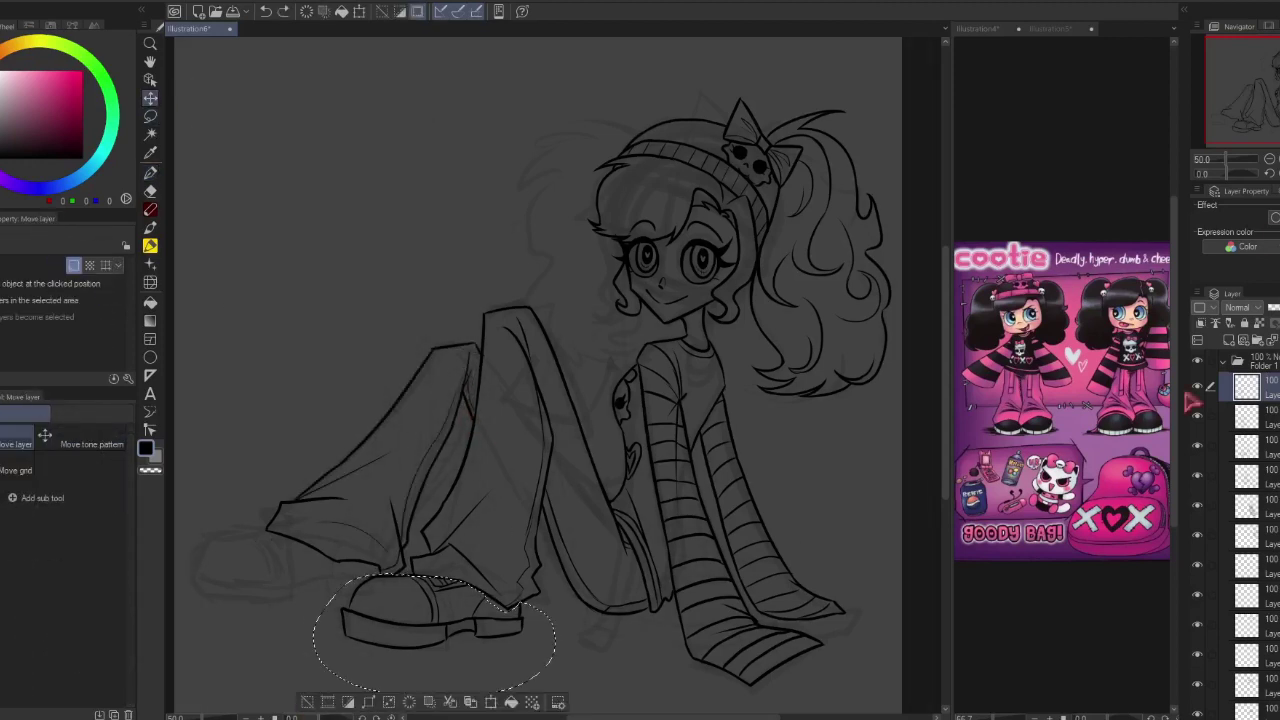
click(1240, 447)
key(ctrl+d)
key(m)
mouse_move(300, 640)
mouse_down()
mouse_move(585, 500)
mouse_move(338, 700)
mouse_up()
key(k)
mouse_move(430, 610)
mouse_down()
mouse_move(300, 565)
mouse_move(305, 555)
mouse_up()
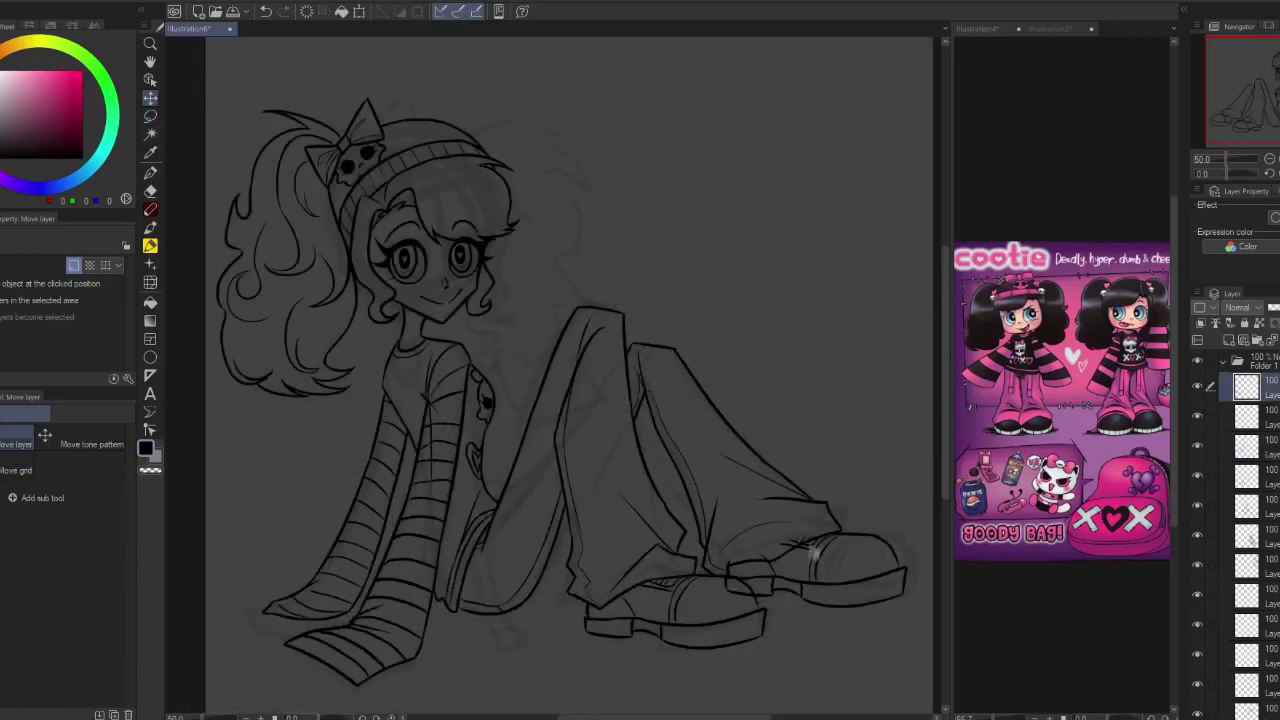
- Nudge the copied shoe into place under the far hem and clean up where it meets the trousers
drag(812, 548, 818, 557)
key(e)
key(ctrl+shift+n)
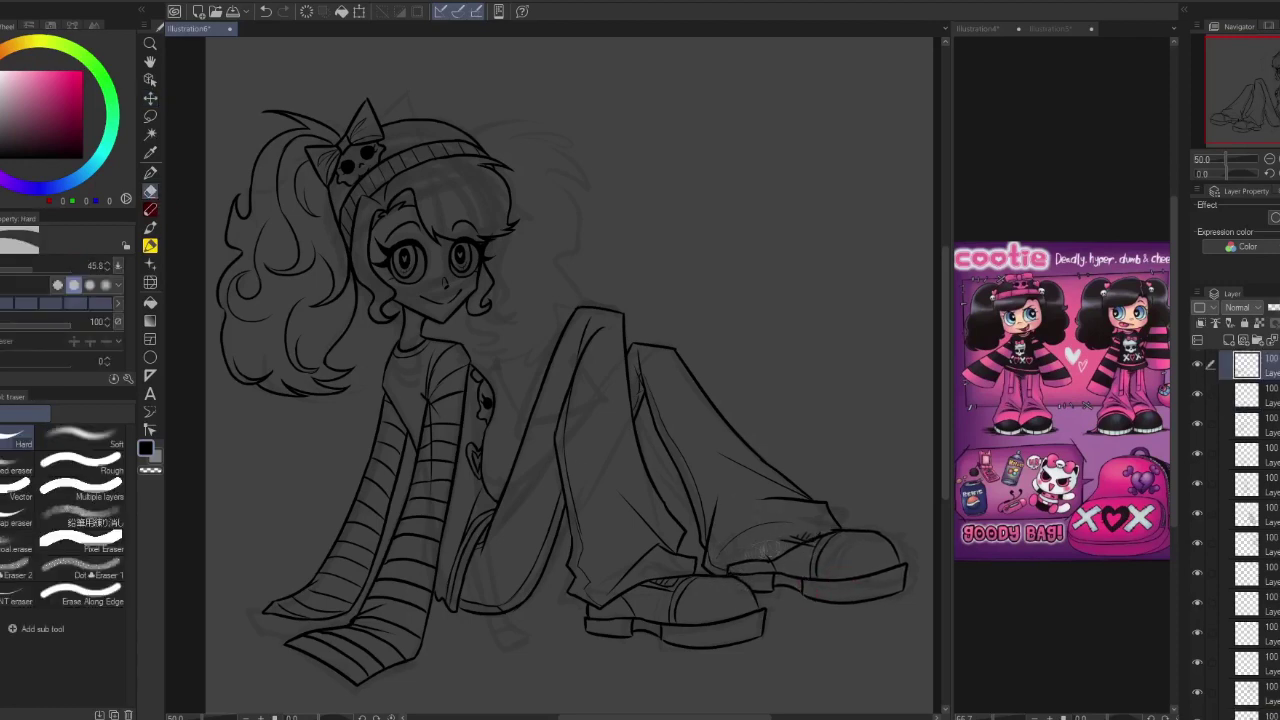
key(h)
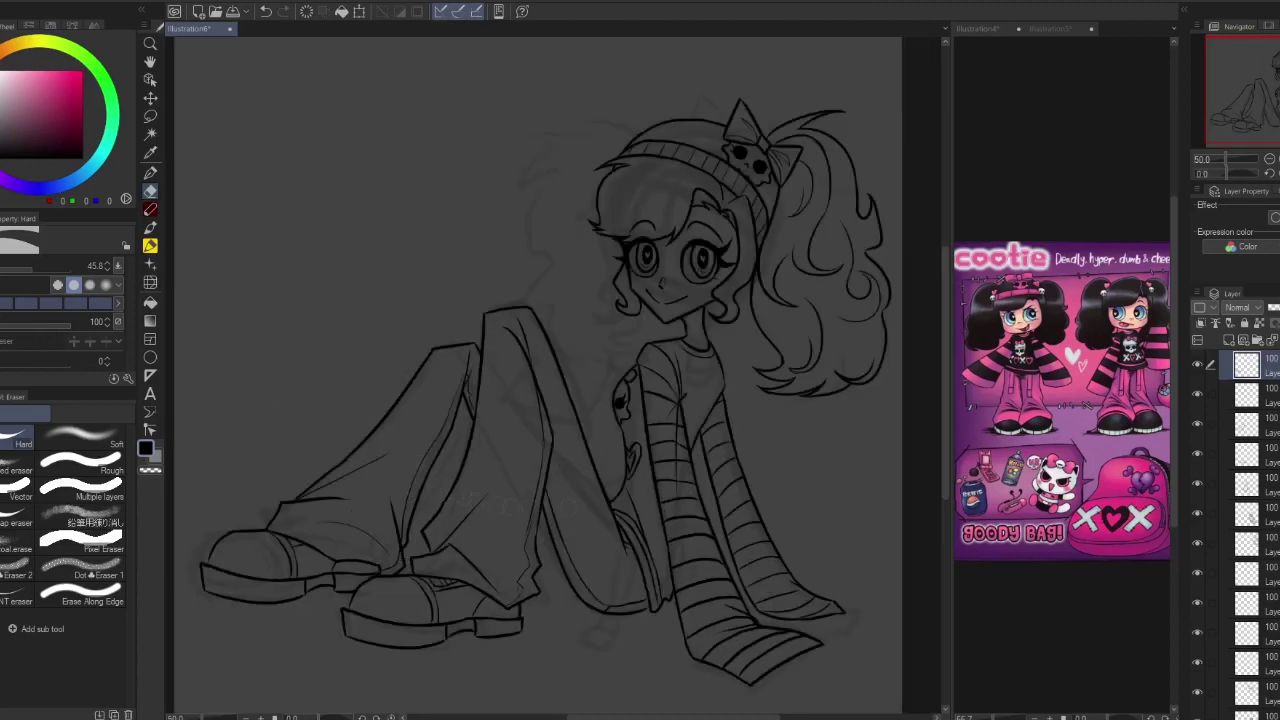
- Ink the strap hanging from the hip down to the floor, with its flared end, on the top layer
click(1208, 426)
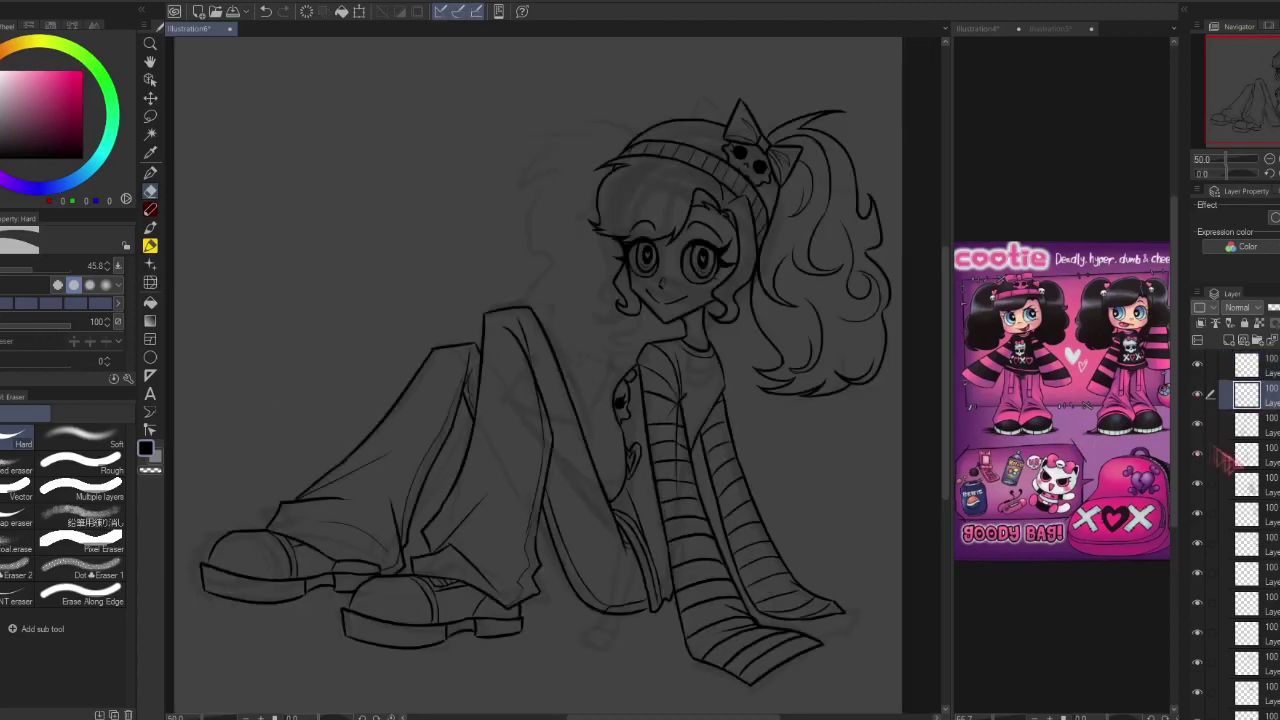
click(1203, 368)
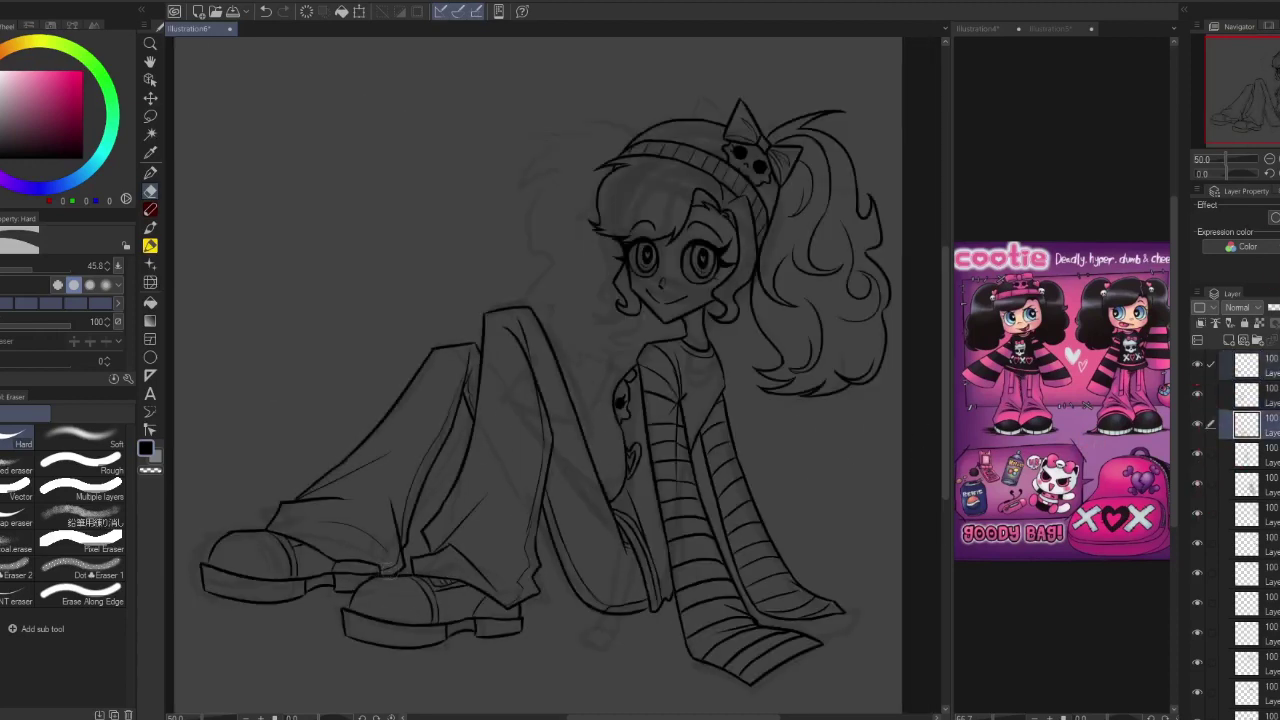
click(1208, 426)
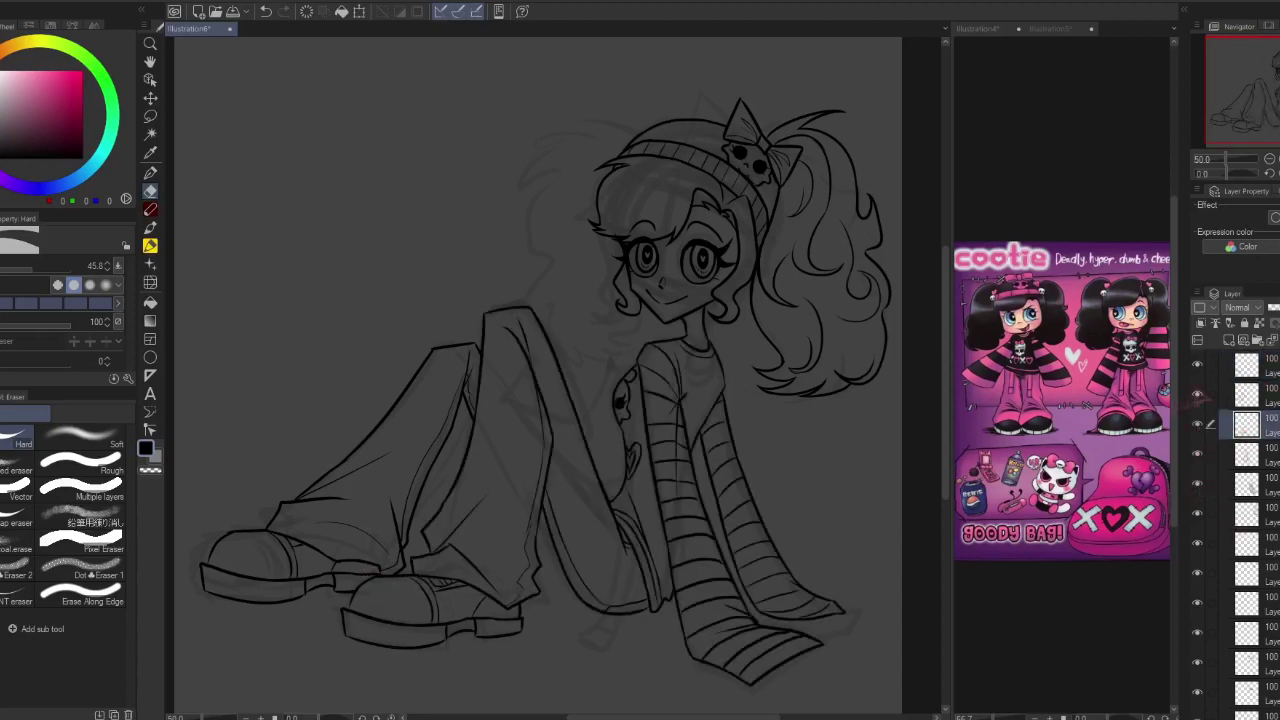
click(1203, 368)
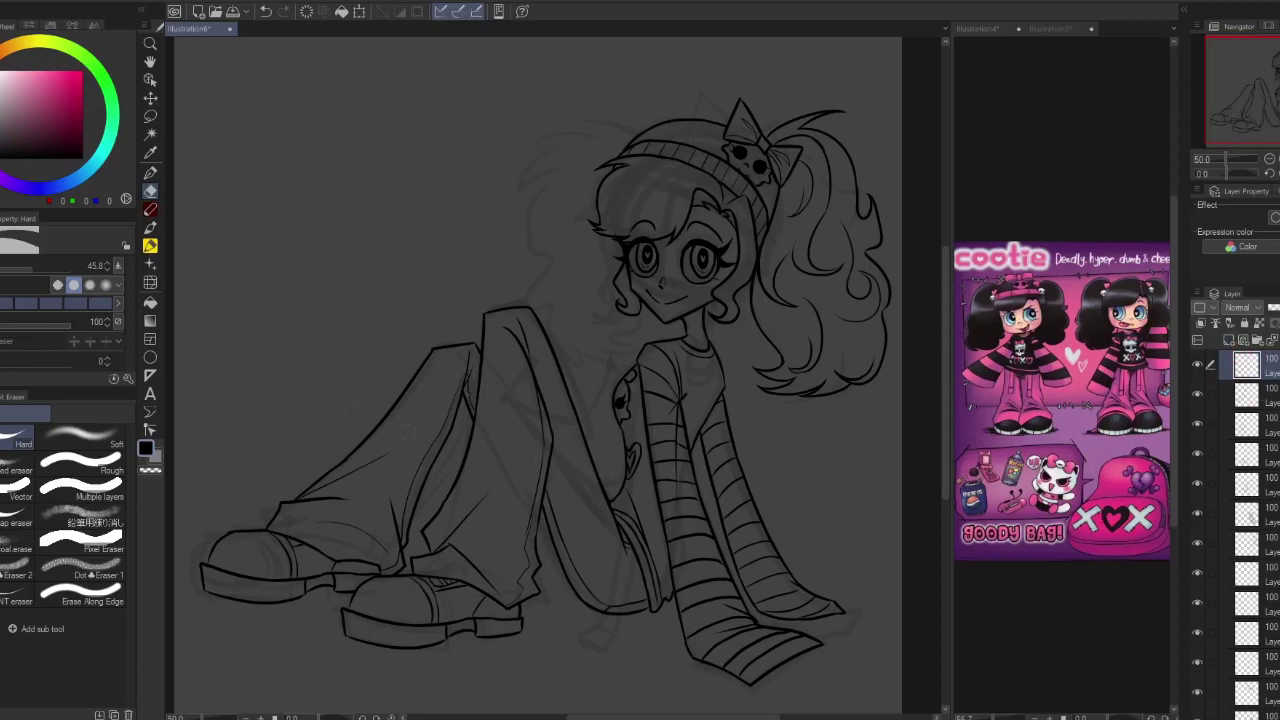
key(p)
mouse_move(620, 530)
mouse_down()
mouse_move(610, 625)
mouse_move(590, 648)
mouse_move(625, 612)
mouse_up()
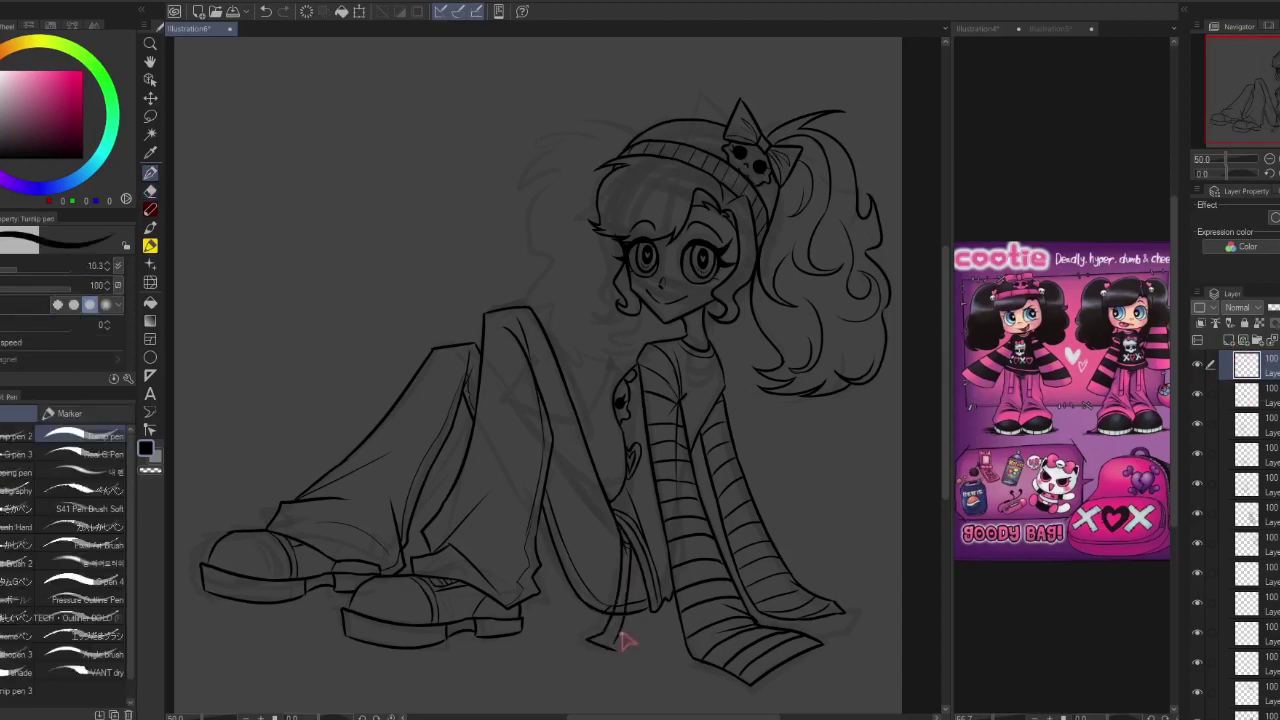
- Erase the trouser lines crossing the hanging strap and check the whole figure mirrored
key(e)
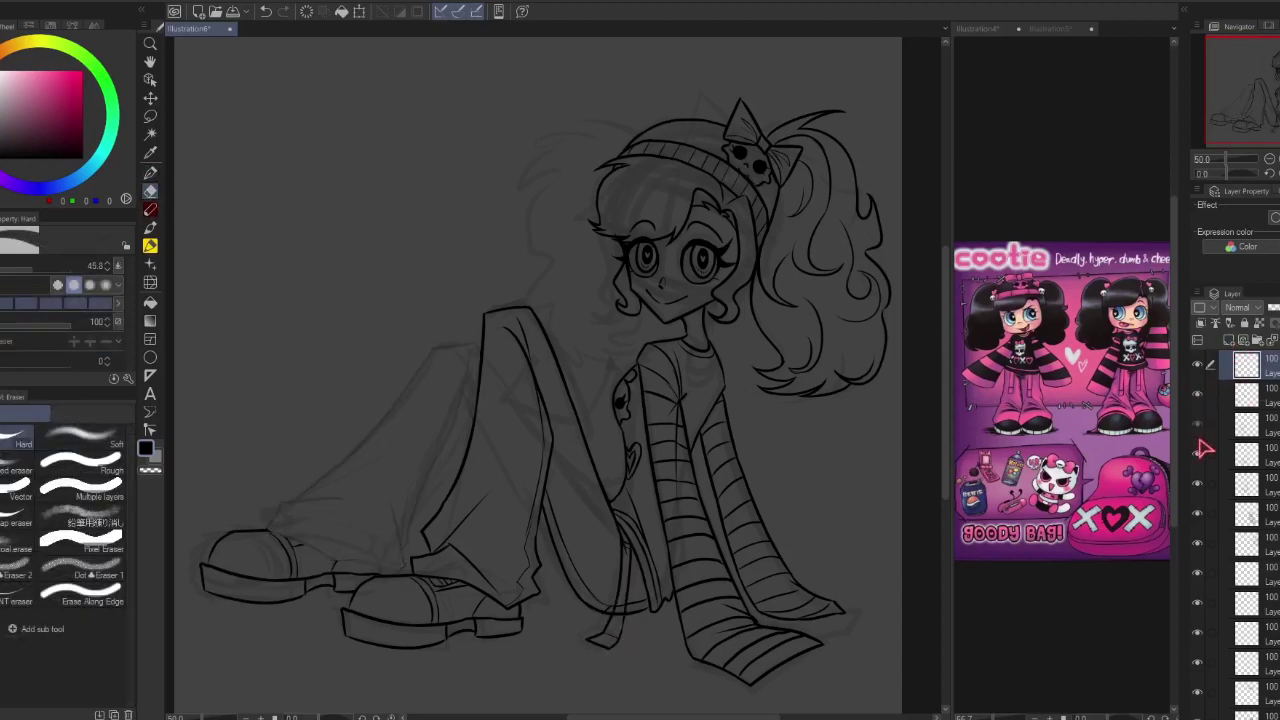
click(1232, 485)
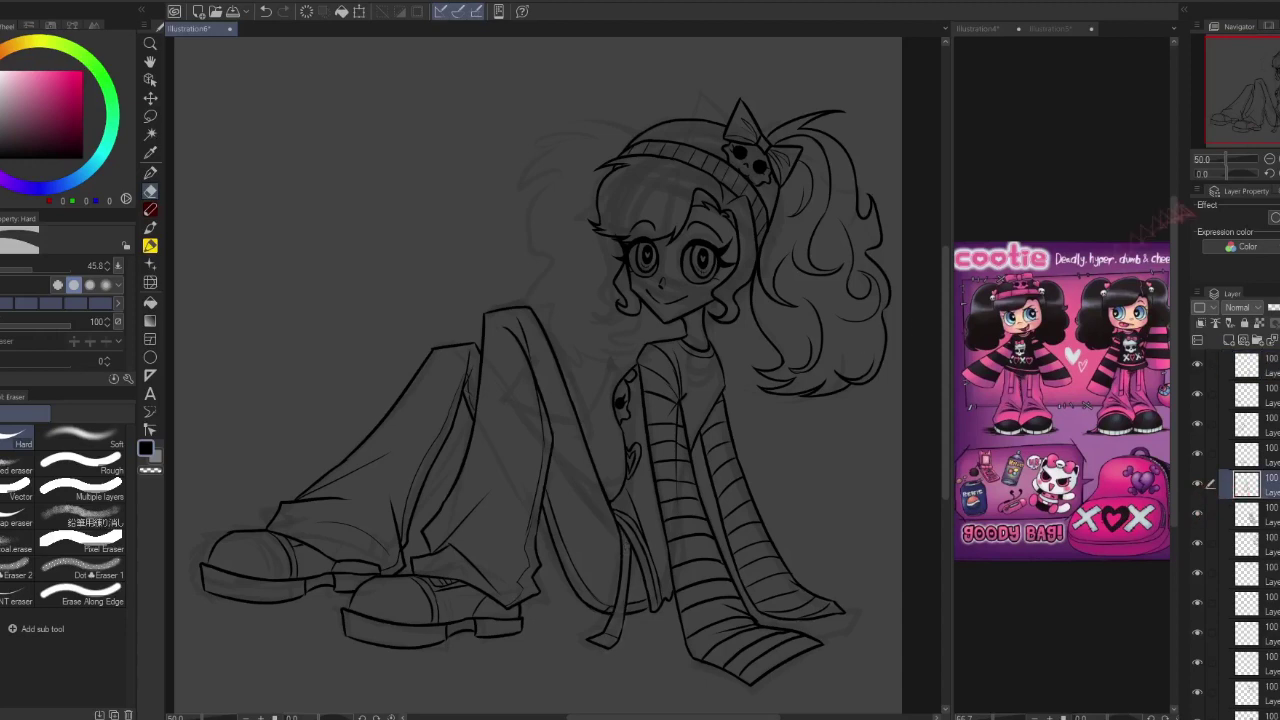
key(h)
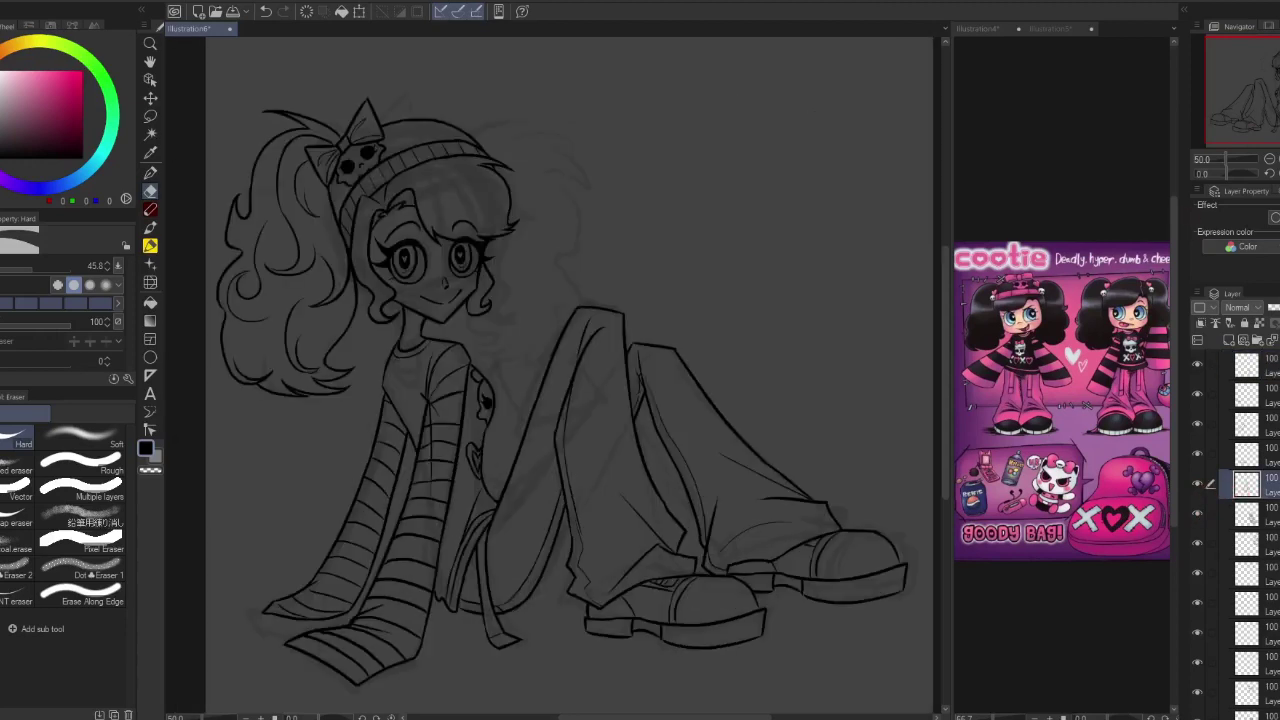
key(h)
- Ink the short vertical tread lines along the thick soles of both shoes with a thinner pen
click(1240, 366)
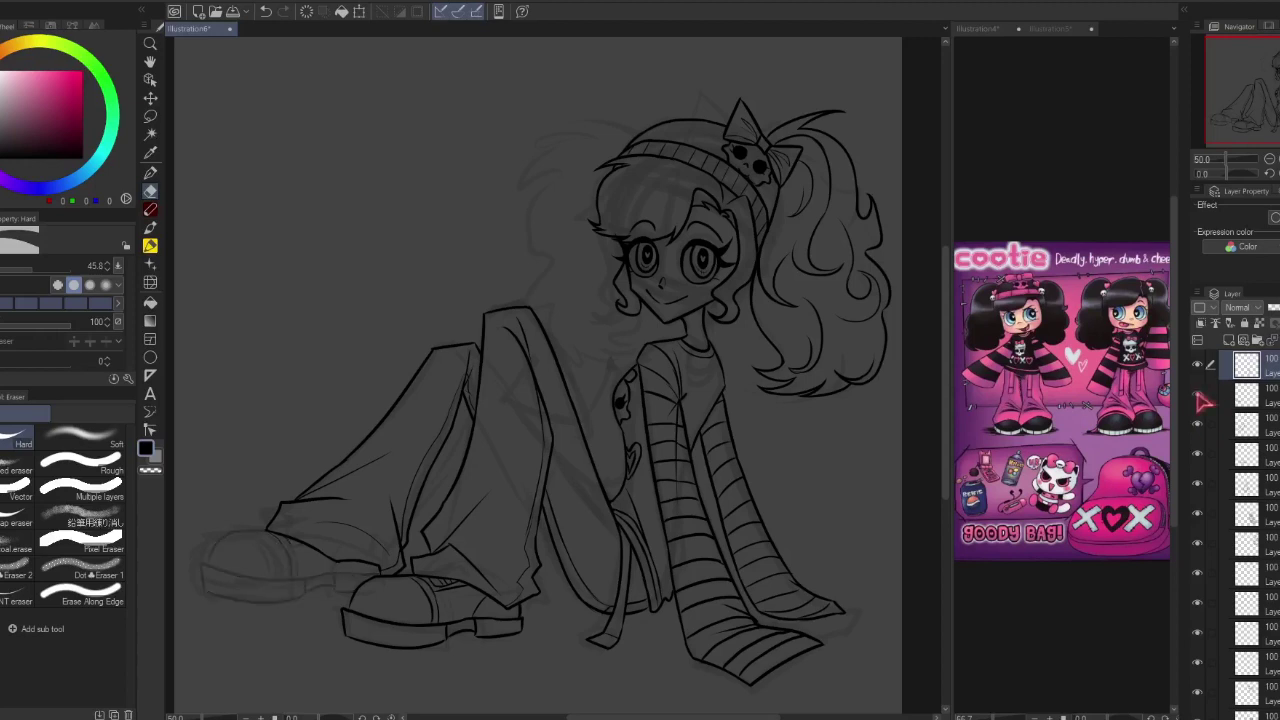
click(1215, 396)
key(p)
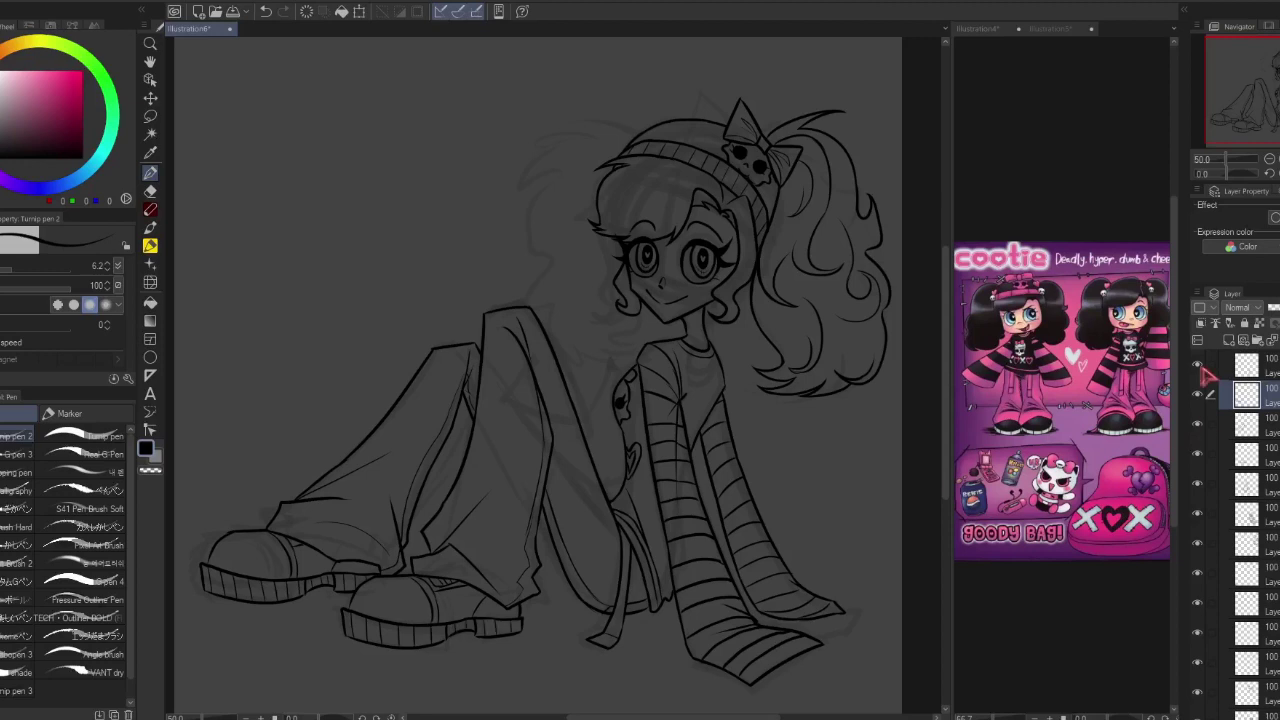
- Ink the outline of the second pigtail behind the face, with its spiky tuft and curled tips, and check it mirrored
click(1245, 366)
click(90, 436)
mouse_move(640, 102)
mouse_down()
mouse_move(575, 135)
mouse_move(606, 126)
mouse_move(515, 202)
mouse_up()
mouse_move(553, 162)
mouse_down()
mouse_move(520, 280)
mouse_move(540, 320)
mouse_move(624, 355)
mouse_move(646, 320)
mouse_up()
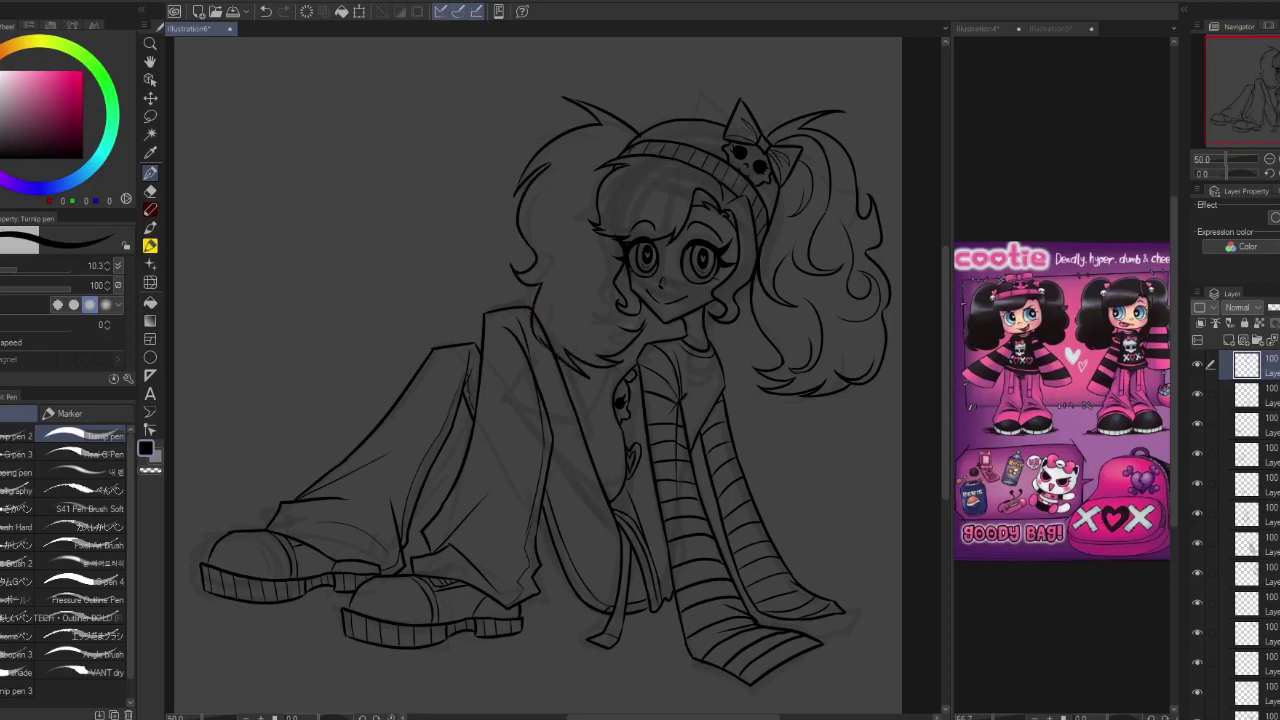
drag(594, 360, 645, 323)
key(h)
key(h)
- Ink the wavy inner strands and curls of the second pigtail, undoing and redrawing strokes that do not fit
drag(620, 142, 555, 235)
mouse_move(598, 185)
mouse_down()
mouse_move(530, 238)
mouse_move(572, 292)
mouse_up()
key(ctrl+z)
key(ctrl+z)
key(ctrl+z)
mouse_move(602, 242)
mouse_down()
mouse_move(597, 284)
mouse_move(556, 346)
mouse_up()
key(ctrl+z)
key(ctrl+z)
key(ctrl+z)
mouse_move(560, 248)
mouse_down()
mouse_move(540, 342)
mouse_move(496, 352)
mouse_up()
key(h)
key(ctrl+z)
key(h)
key(e)
key(p)
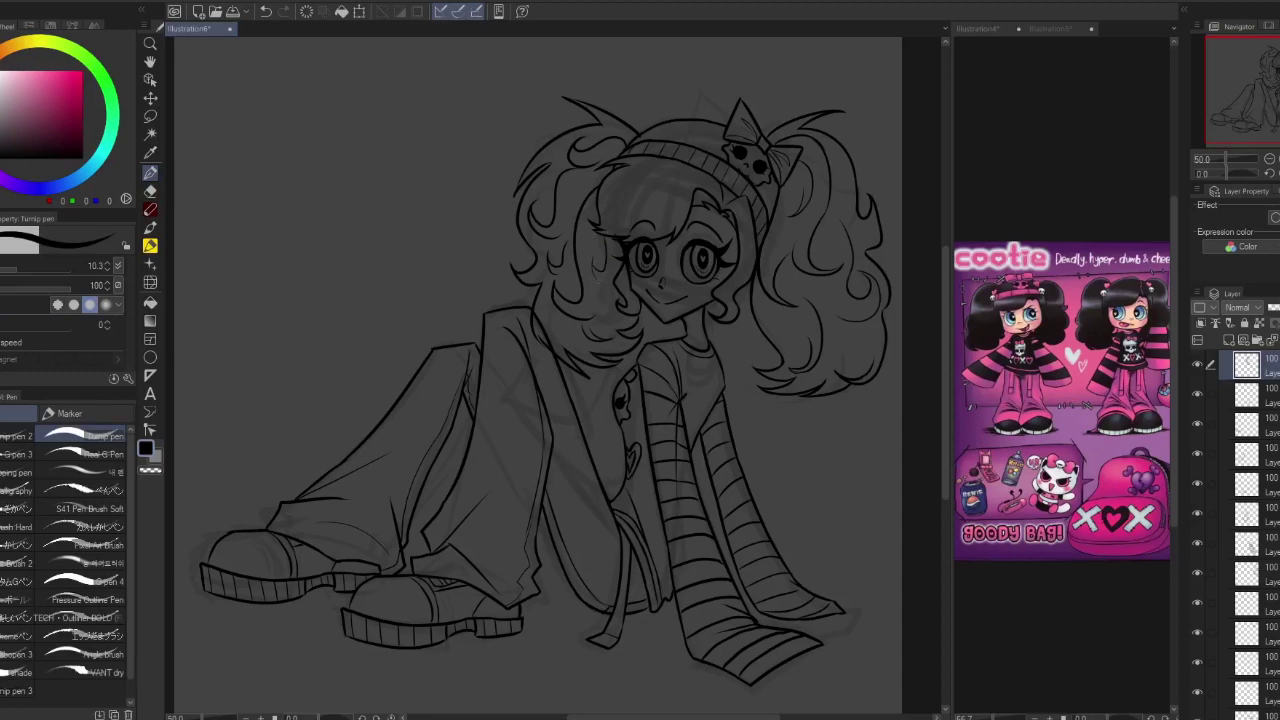
- Transform the second pigtail slightly smaller and closer to the head, and erase its lines overlapping the face and hat
key(h)
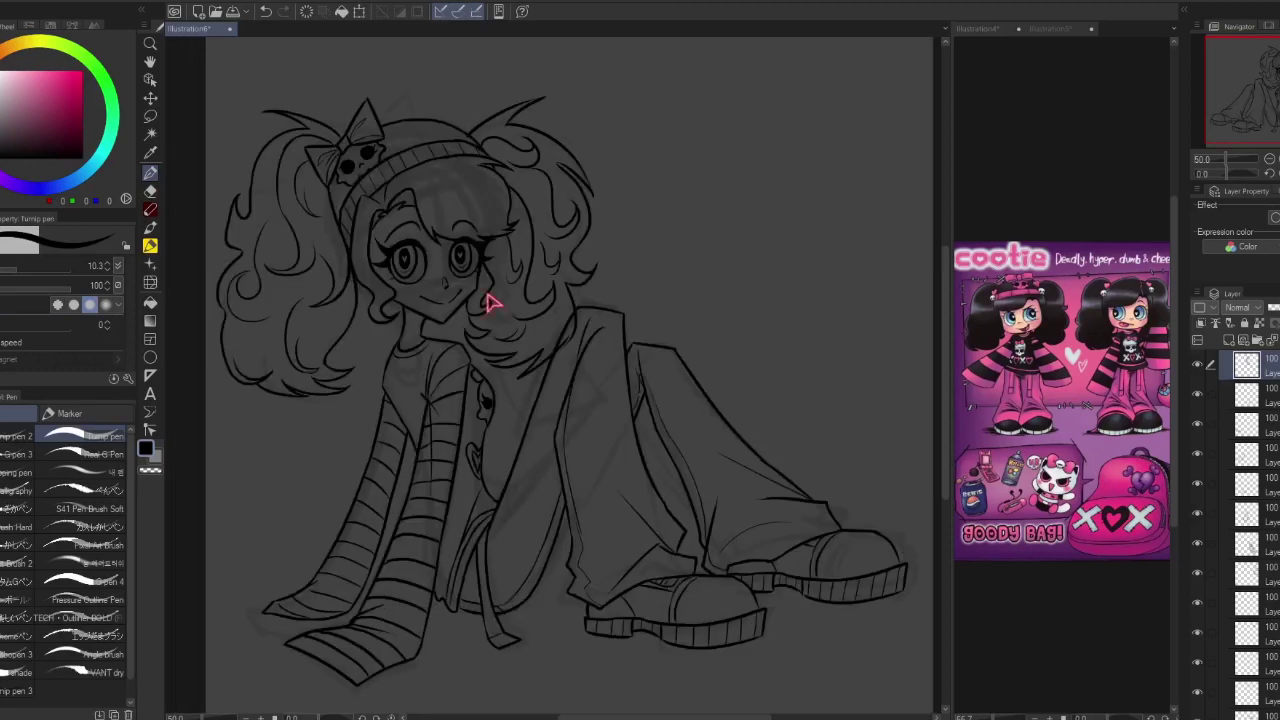
key(ctrl+t)
drag(561, 255, 536, 246)
key(h)
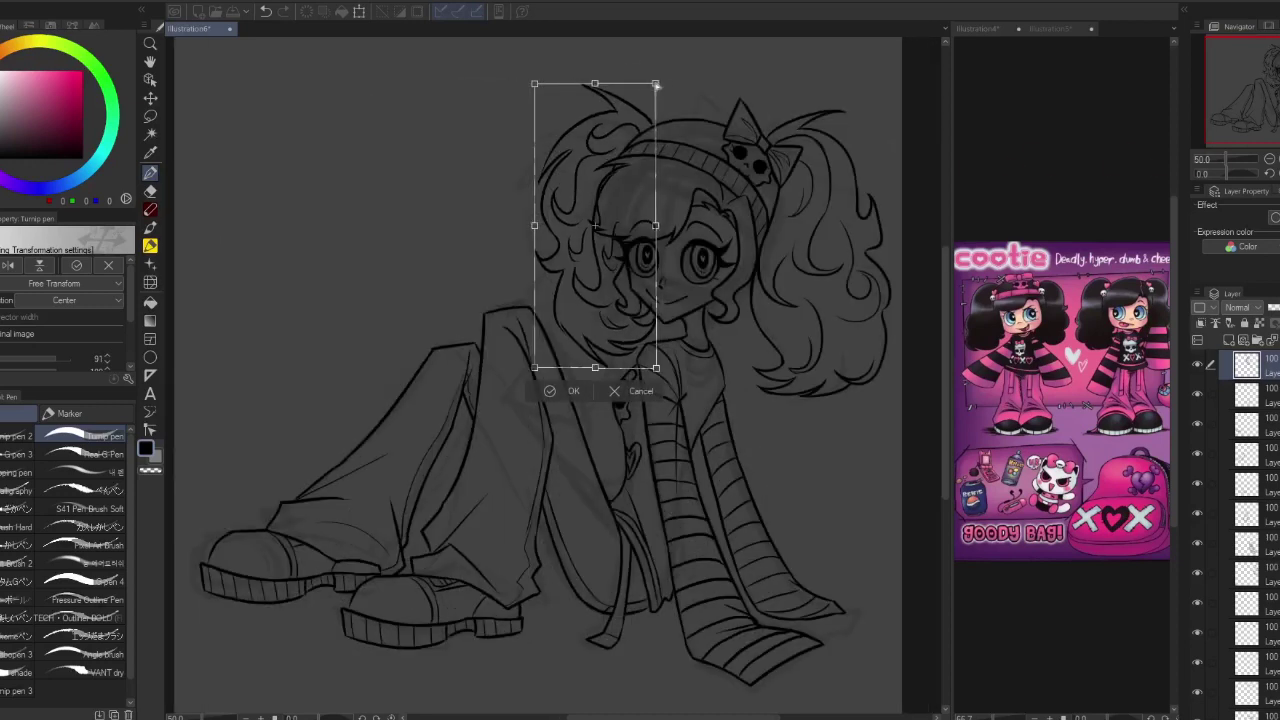
key(Return)
key(e)
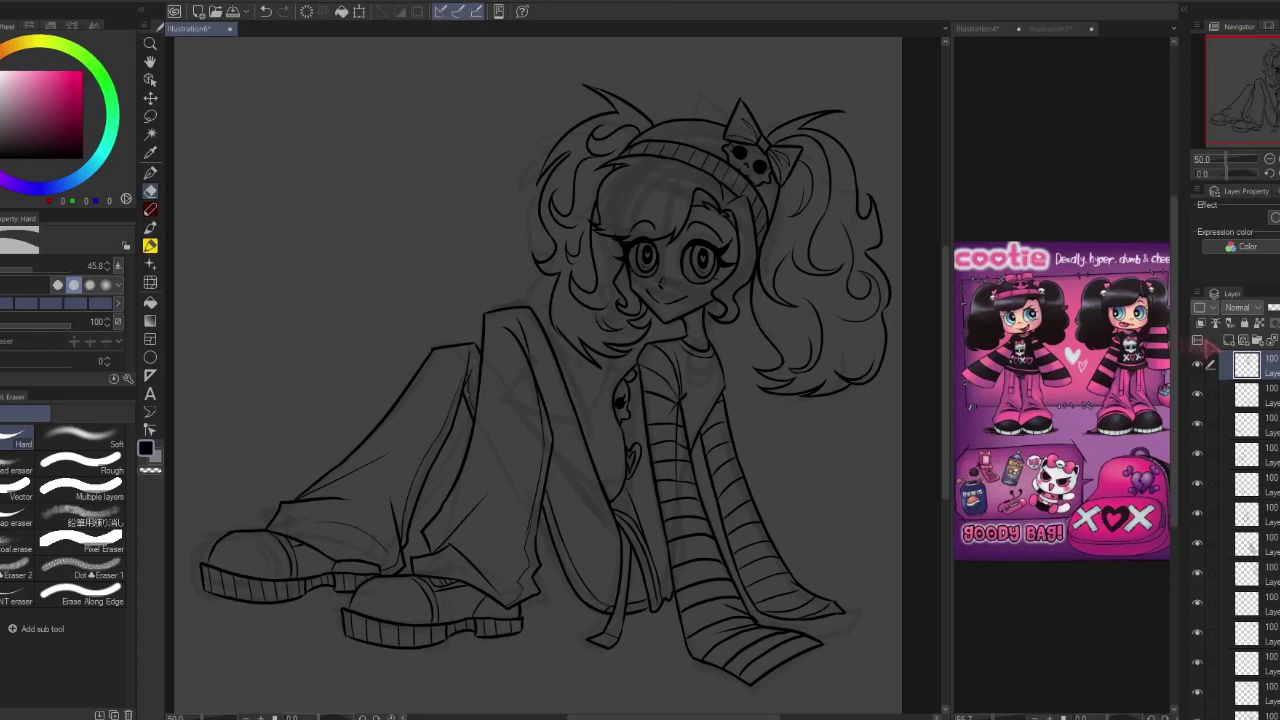
- Ink a small skull charm with a heart-shaped ornament at the base of the second pigtail and adjust its placement
scroll(666, 130, up, 3)
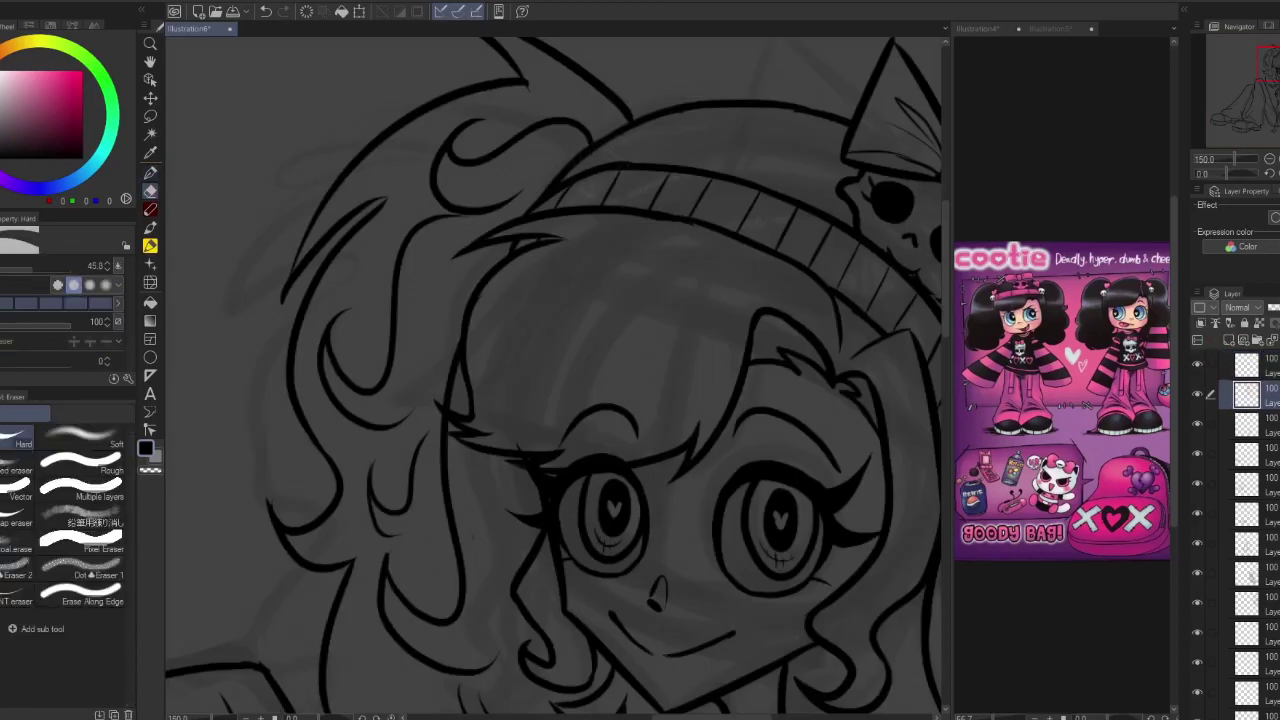
click(150, 172)
mouse_move(598, 145)
mouse_down()
mouse_move(632, 132)
mouse_move(625, 162)
mouse_up()
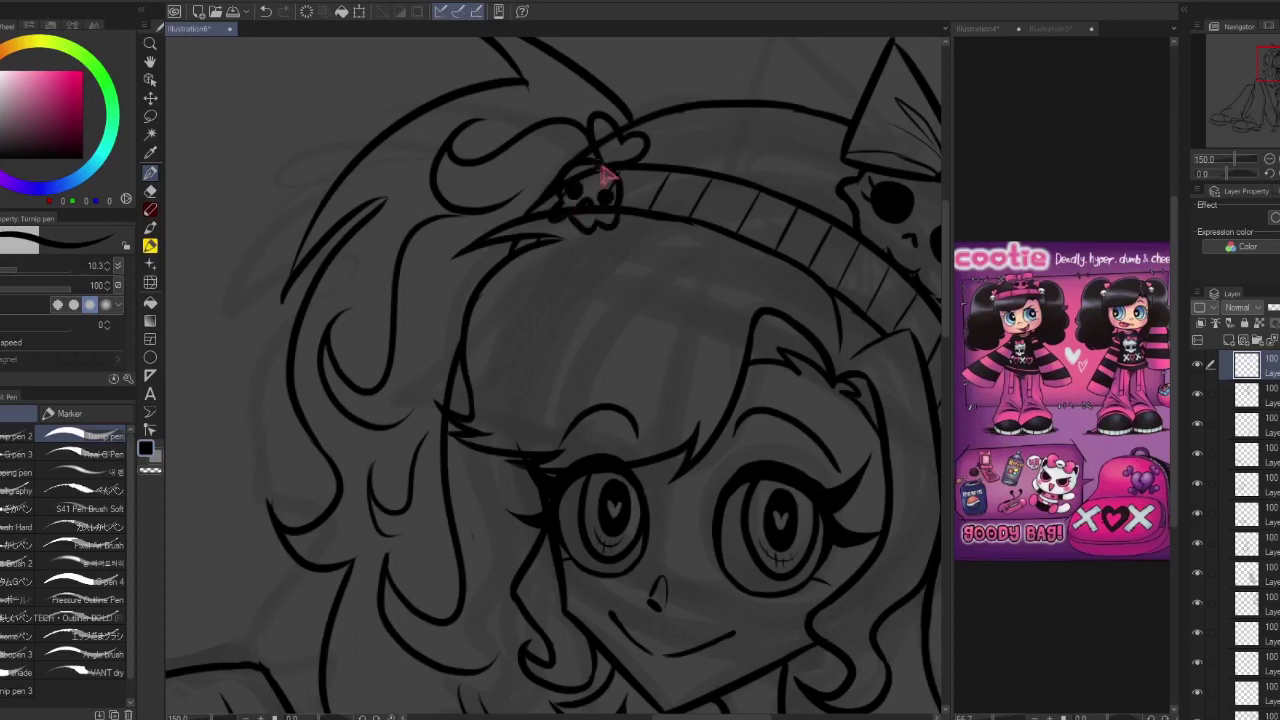
key(ctrl+t)
drag(655, 95, 665, 125)
key(Return)
- Lasso the skull charm, place a horizontally flipped copy below the hat's bow at the other pigtail, and clean up the overlap
scroll(550, 380, down, 3)
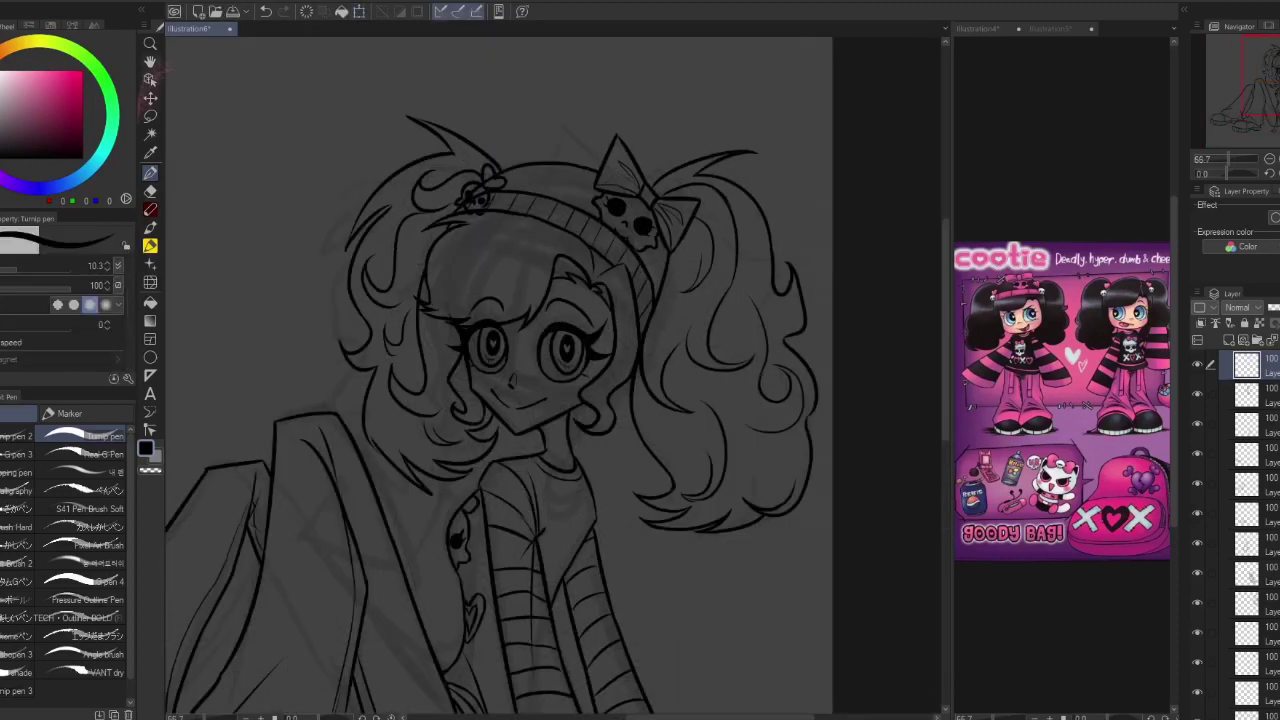
key(m)
drag(600, 200, 650, 360)
key(ctrl+t)
mouse_move(700, 286)
mouse_down()
mouse_move(735, 210)
mouse_move(680, 257)
mouse_up()
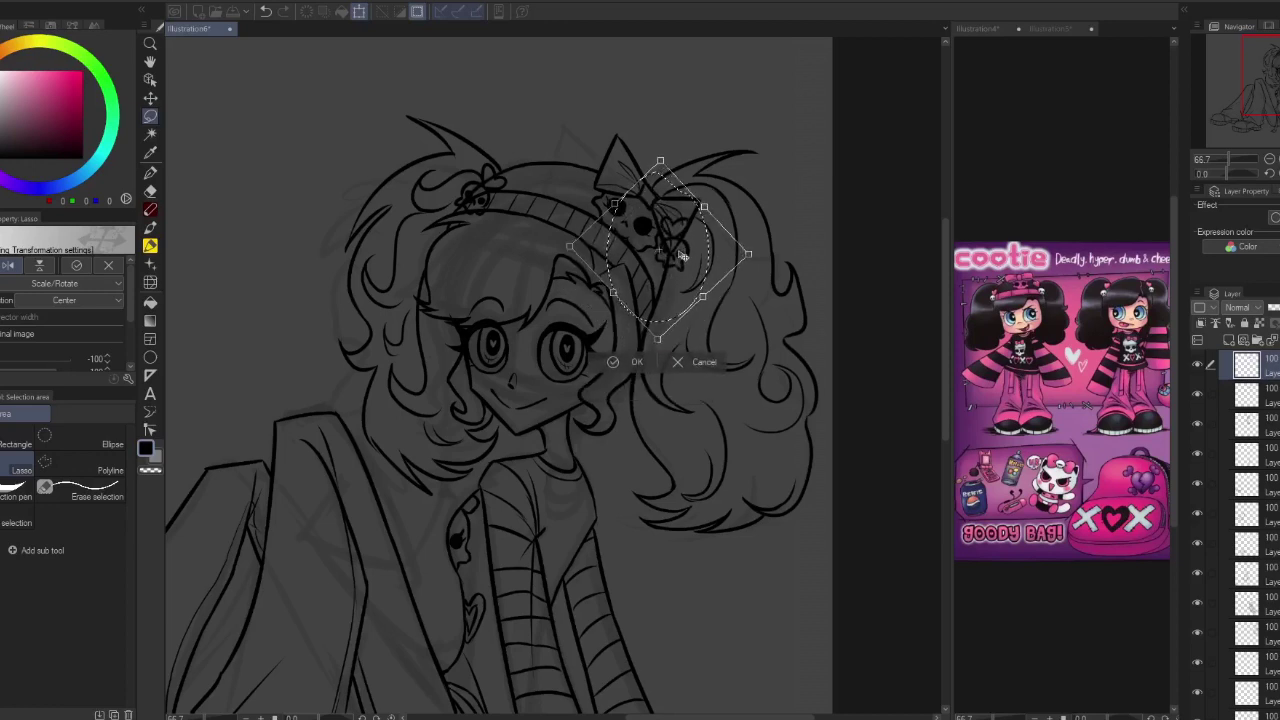
click(614, 362)
key(e)
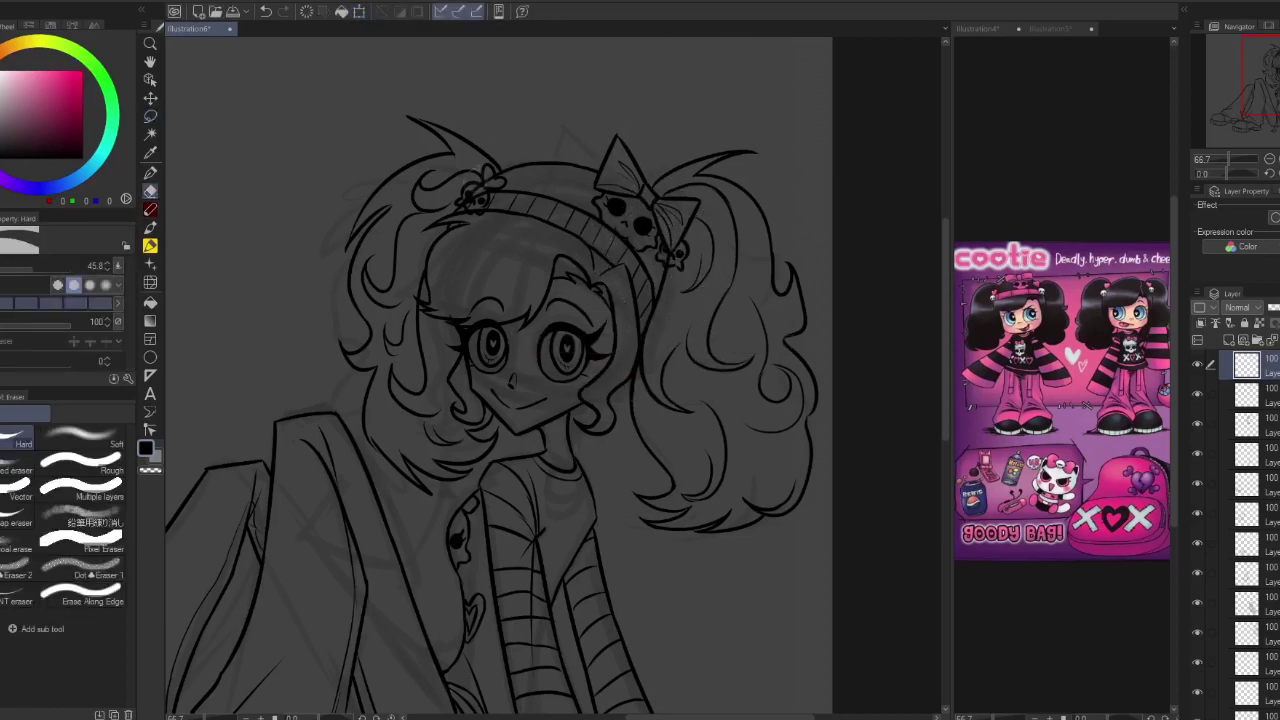
click(1199, 424)
click(1197, 424)
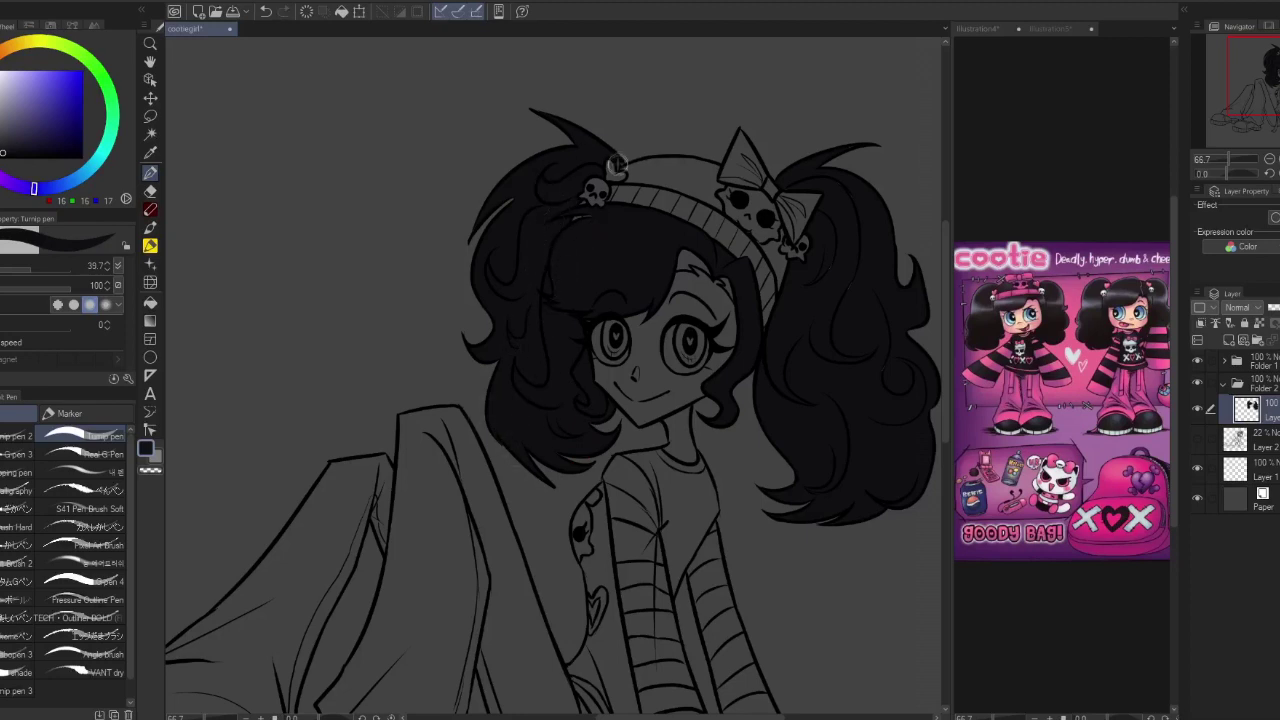
- Touch up the near-black hair fill around the skull charm and the lock tips, alternating thick and thin pens
click(20, 436)
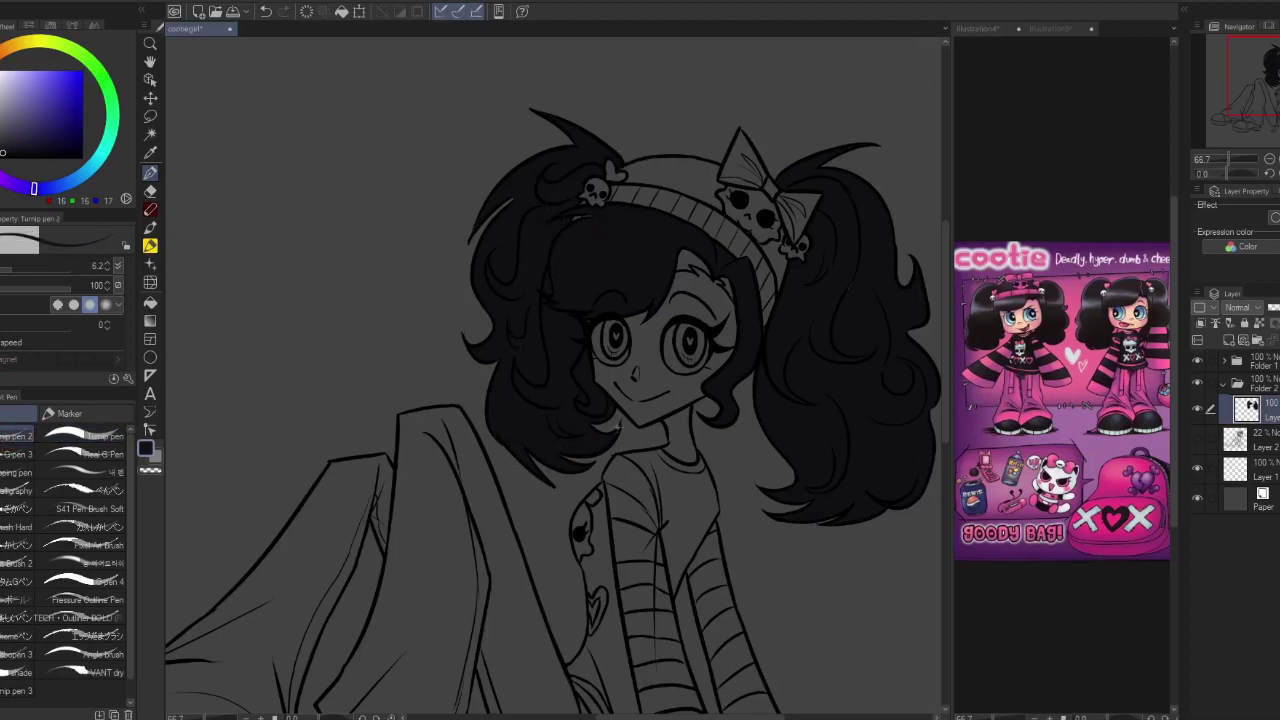
click(90, 437)
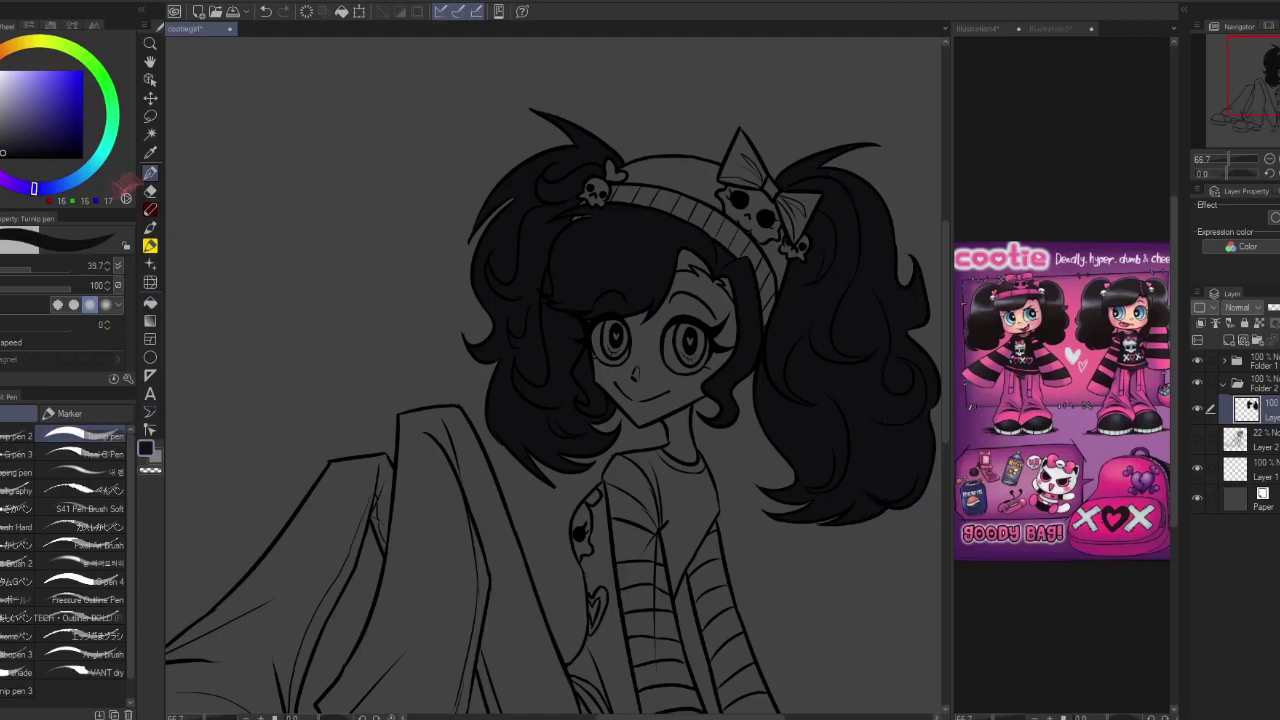
click(20, 436)
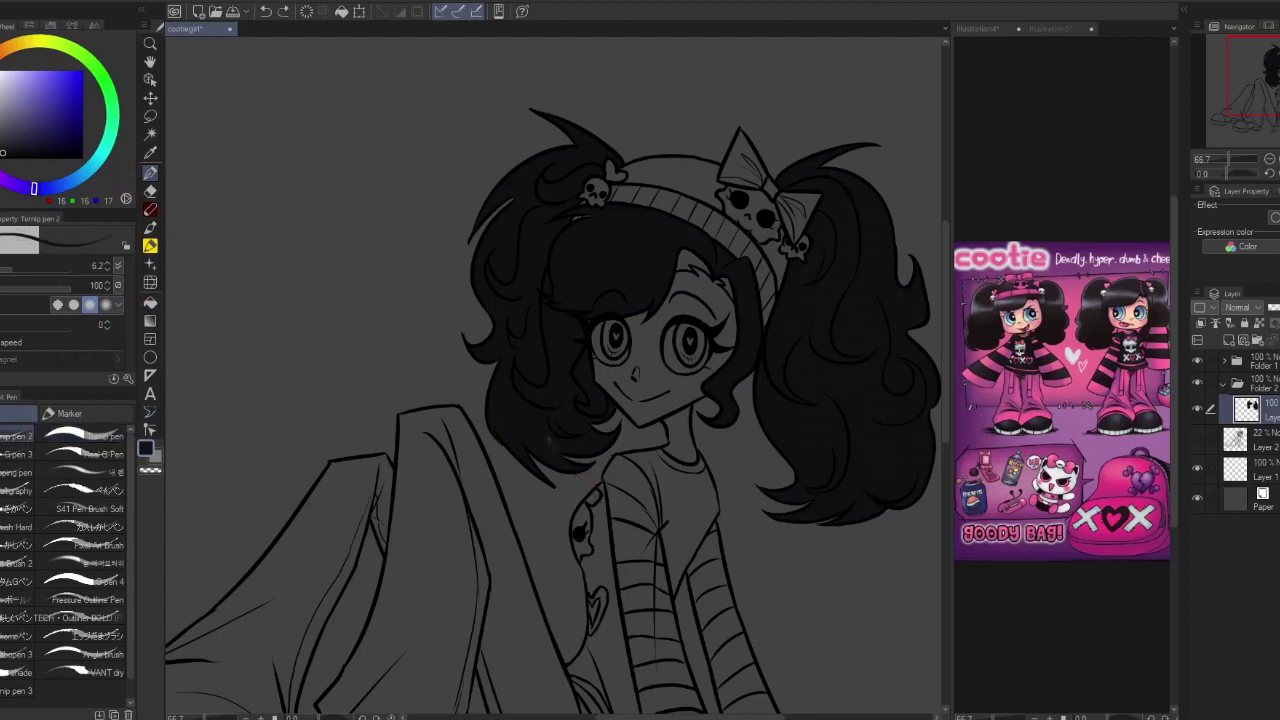
- Add a layer beneath the hair colour and paint the underside of the hair beside the forehead in a darker black
key(ctrl+0)
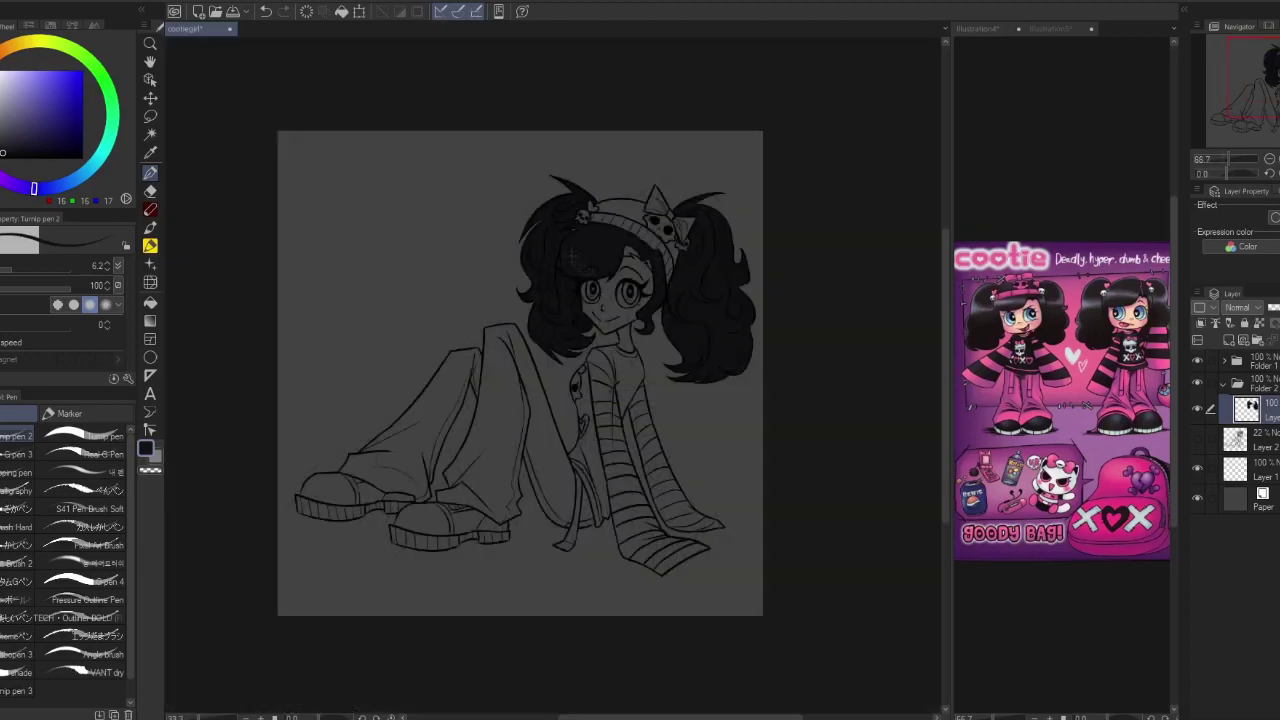
key(ctrl+alt+0)
key(ctrl+shift+n)
key(g)
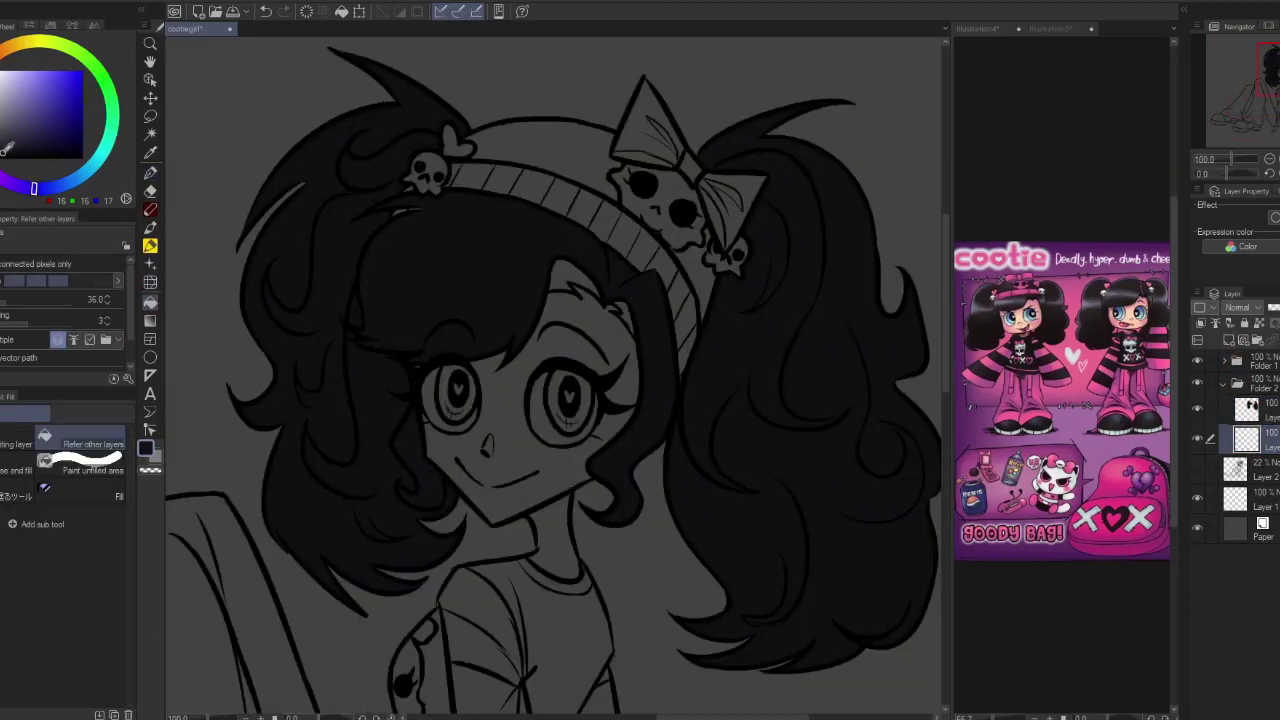
key(p)
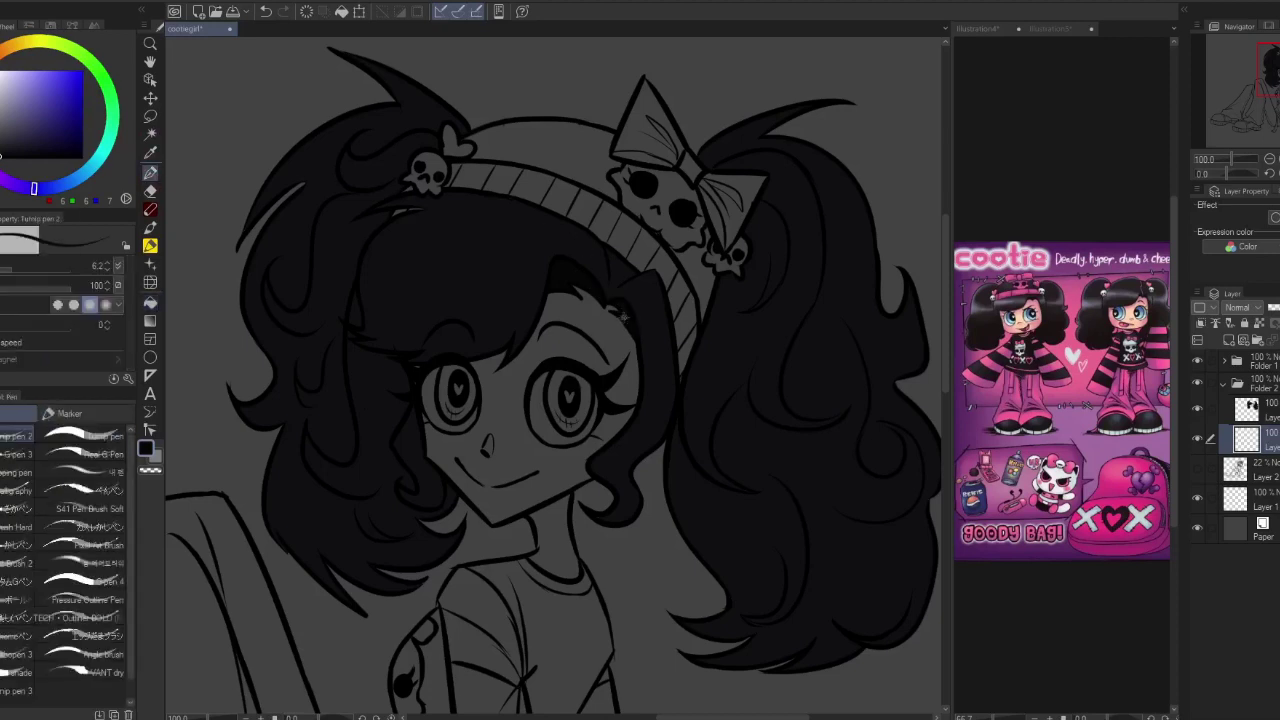
key(alt+bracketright)
key(bracketleft)
key(bracketleft)
key(bracketleft)
scroll(703, 391, down, 3)
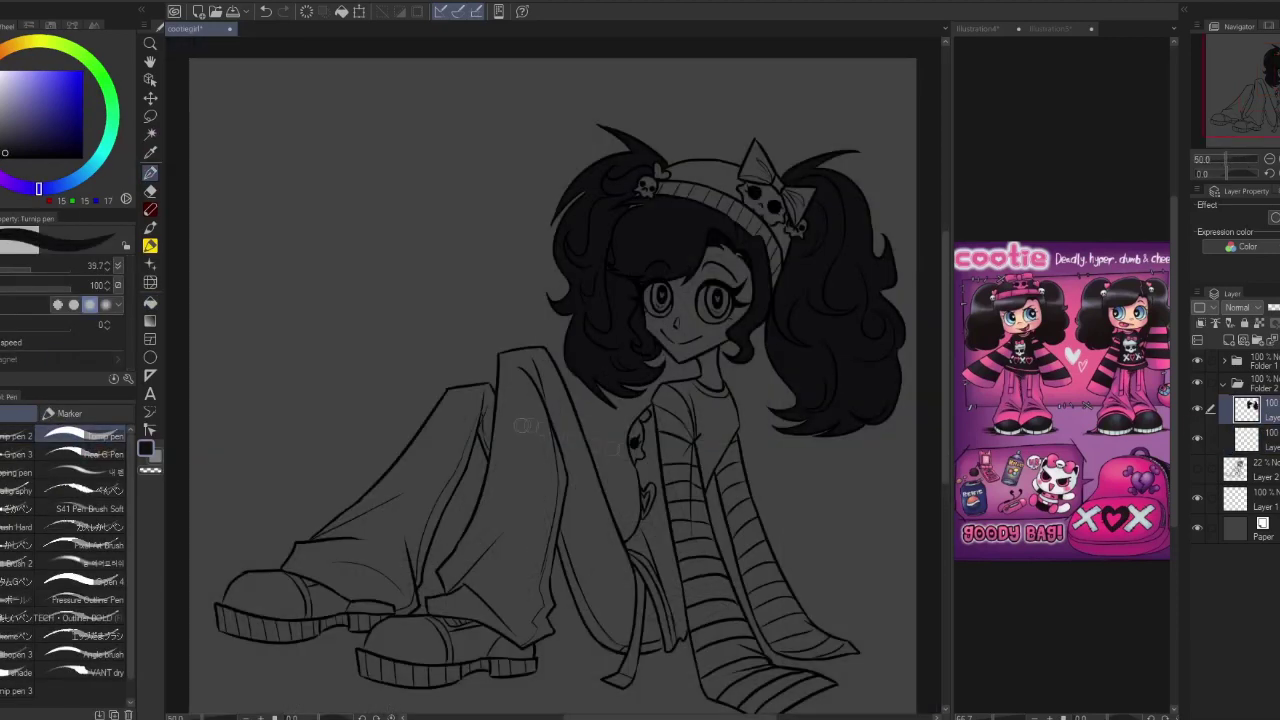
- Add another layer beneath and fill the shirt's chest, side and hem with near-black, leaving the skull and heart prints unfilled
key(alt+bracketleft)
key(alt+bracketleft)
key(ctrl+shift+n)
key(g)
click(655, 436)
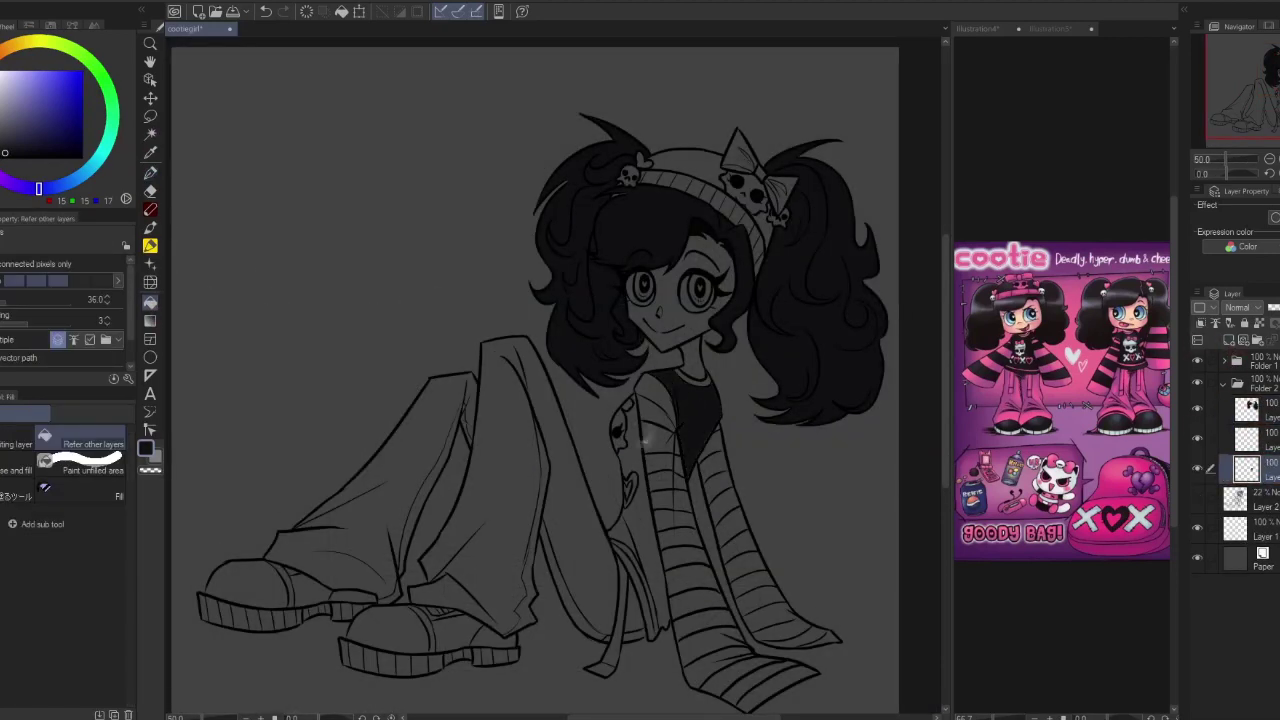
click(640, 500)
click(636, 568)
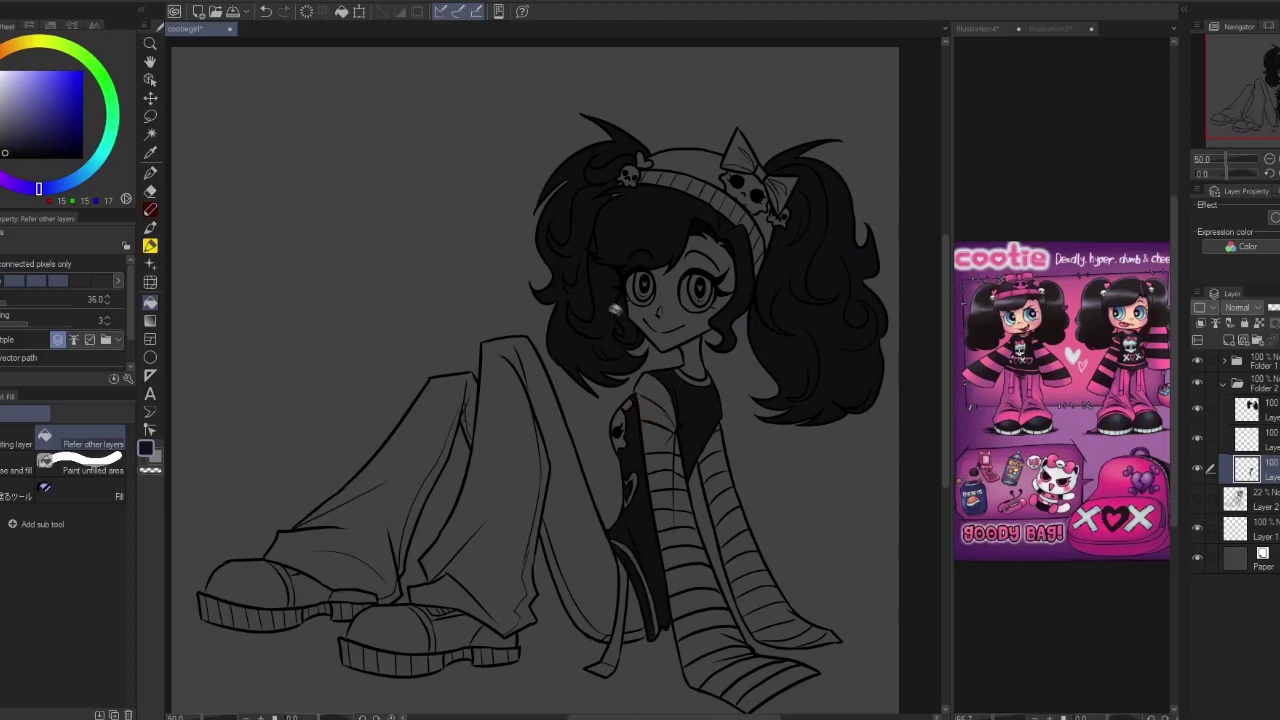
- Fill the shoulder and alternate stripes of the near sleeve with near-black, down to the cuff
click(648, 392)
click(656, 440)
click(664, 466)
click(668, 480)
click(672, 522)
click(686, 556)
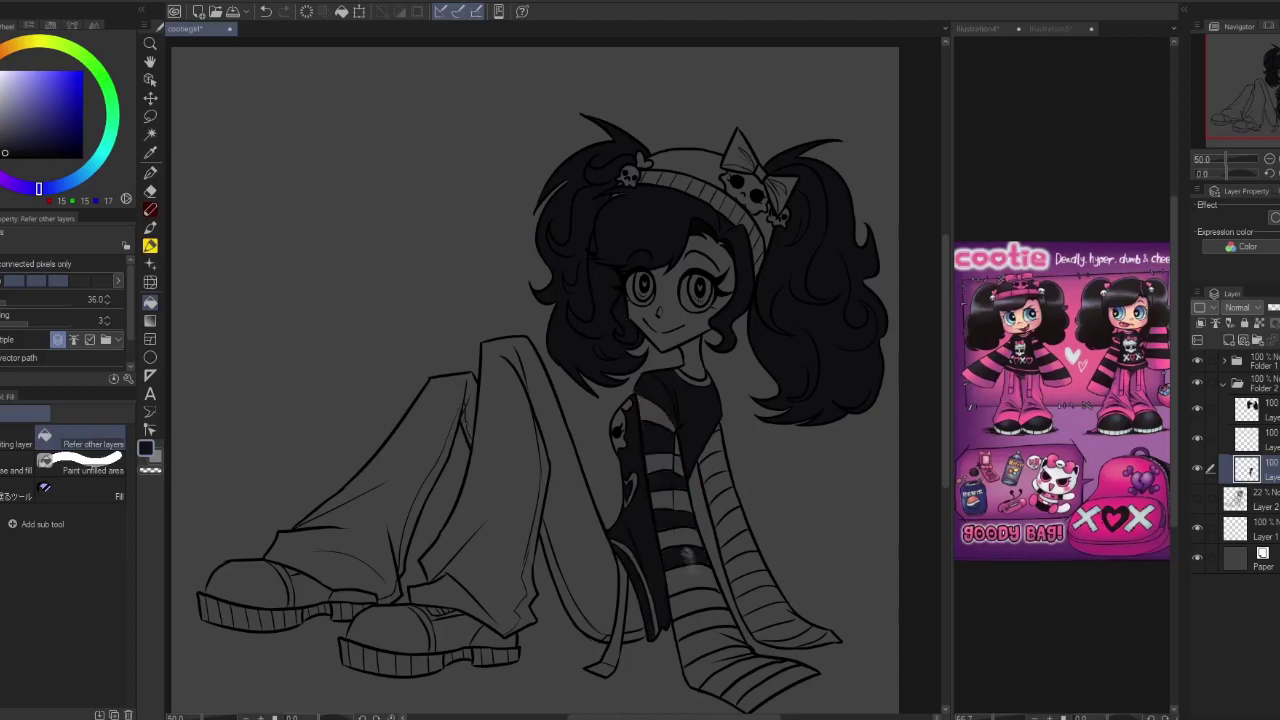
click(700, 604)
click(720, 650)
click(770, 688)
- Fill alternate stripes of the far sleeve with near-black down to the cuff
click(716, 488)
click(732, 528)
click(750, 580)
click(800, 634)
- Touch up the unfilled gaps along the shirt and sleeve line art with the near-black pen
click(152, 207)
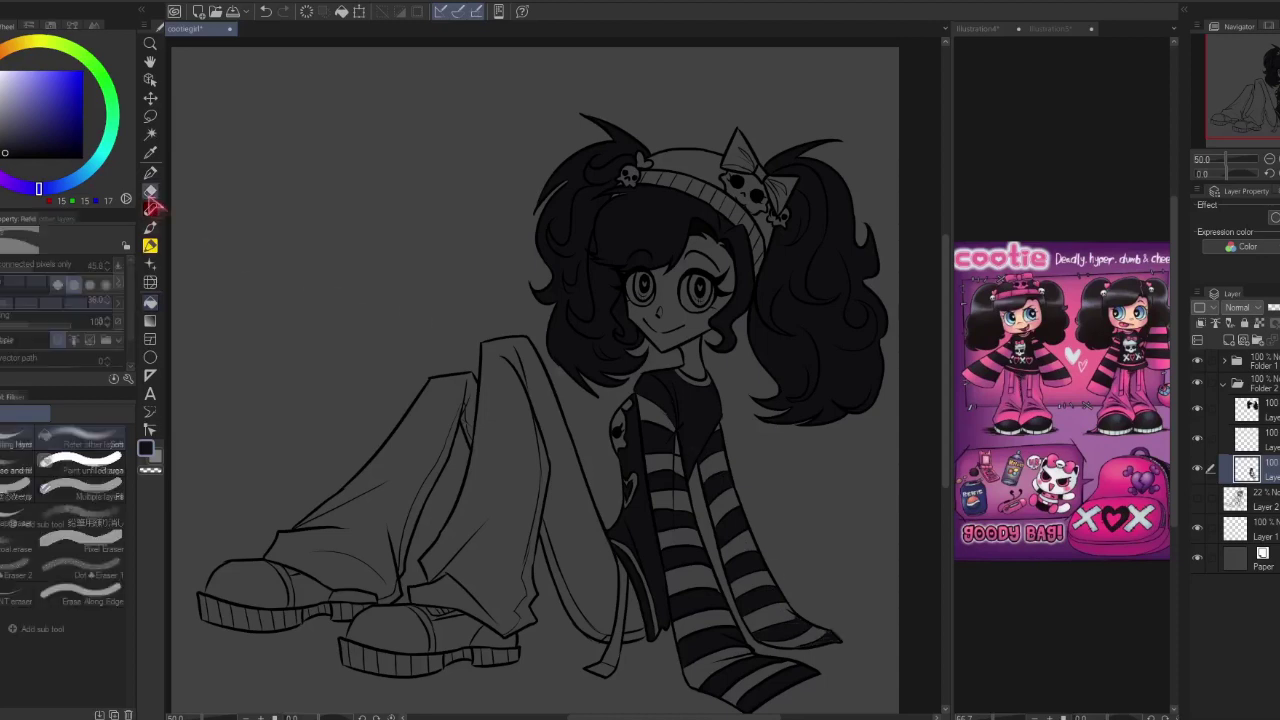
key(g)
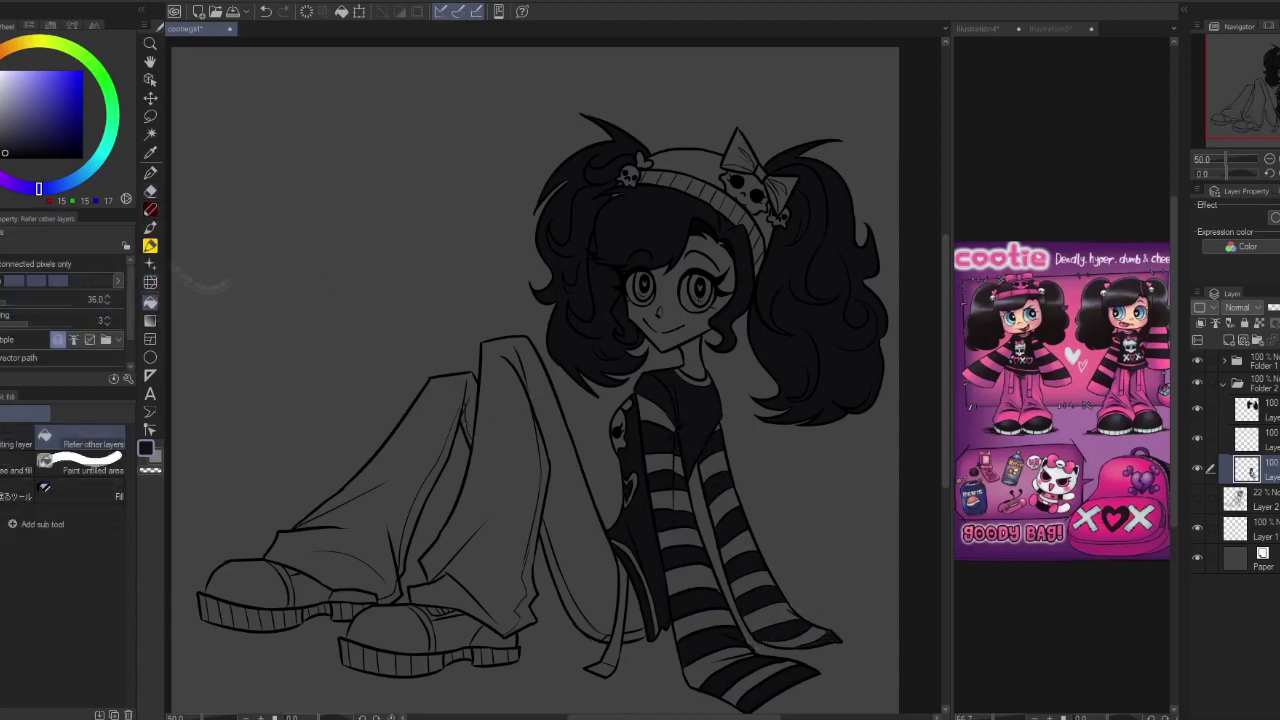
key(p)
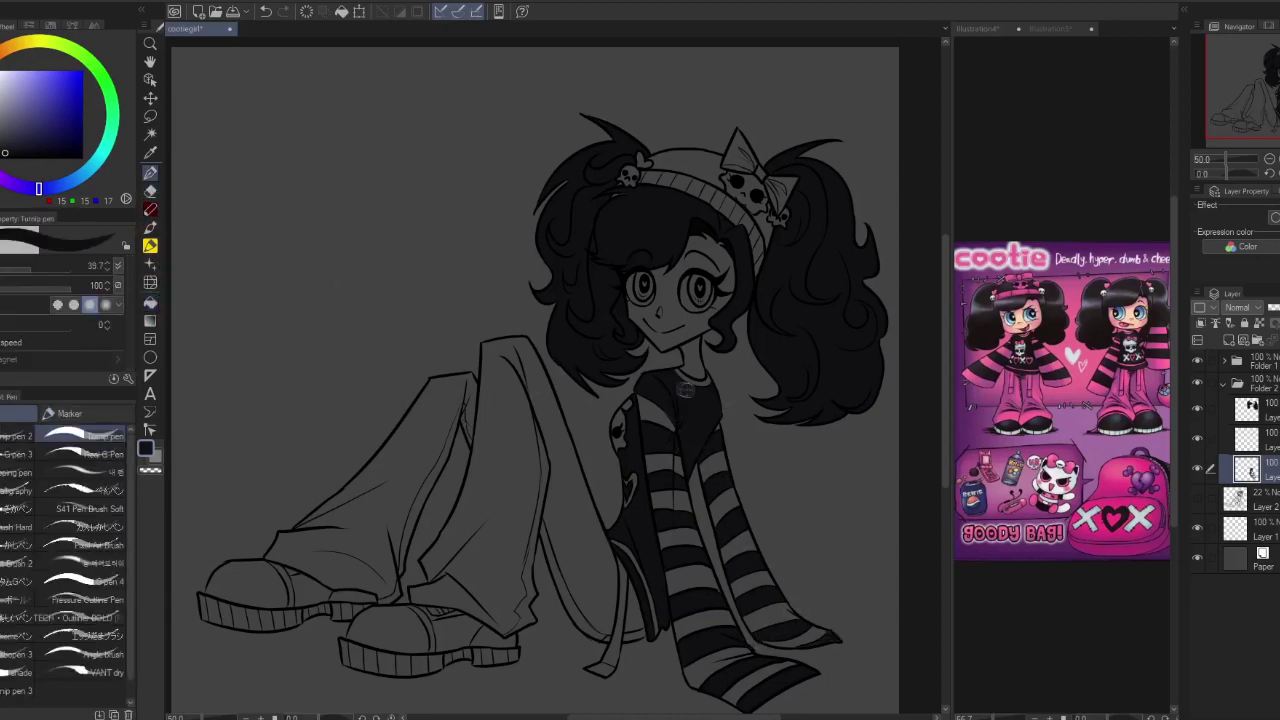
scroll(603, 422, up, 5)
drag(360, 80, 372, 185)
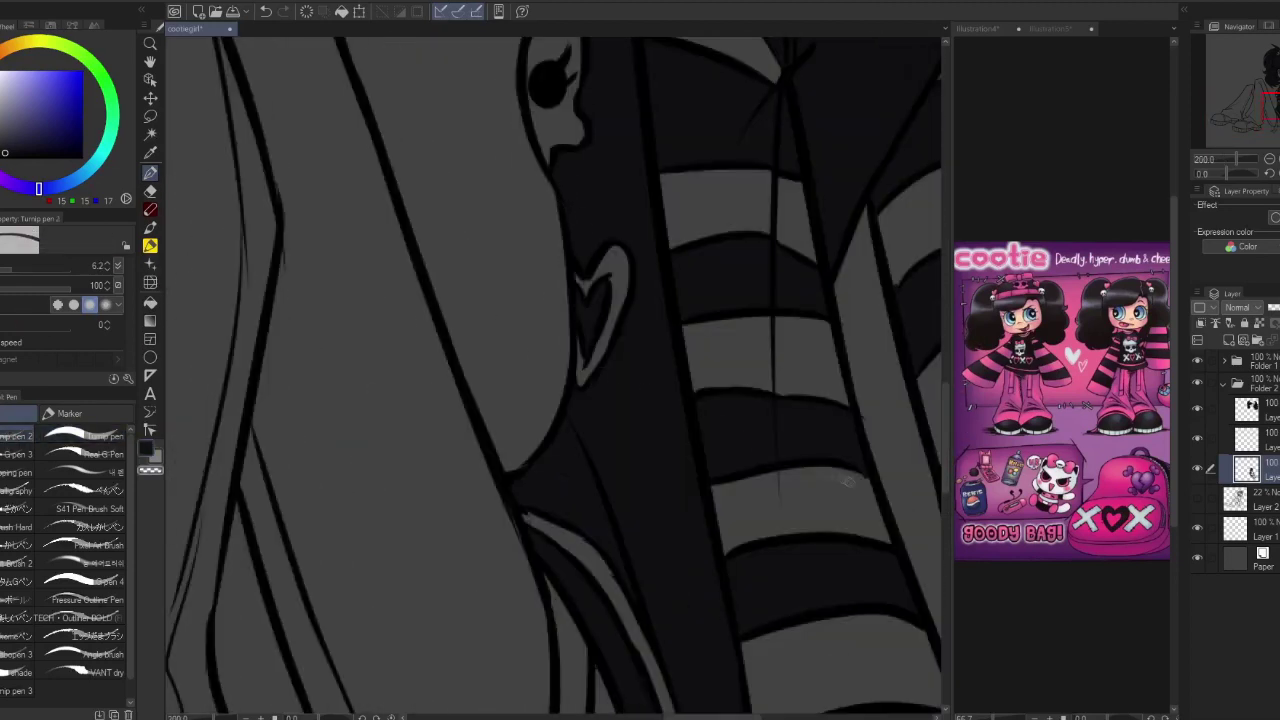
drag(400, 200, 400, 370)
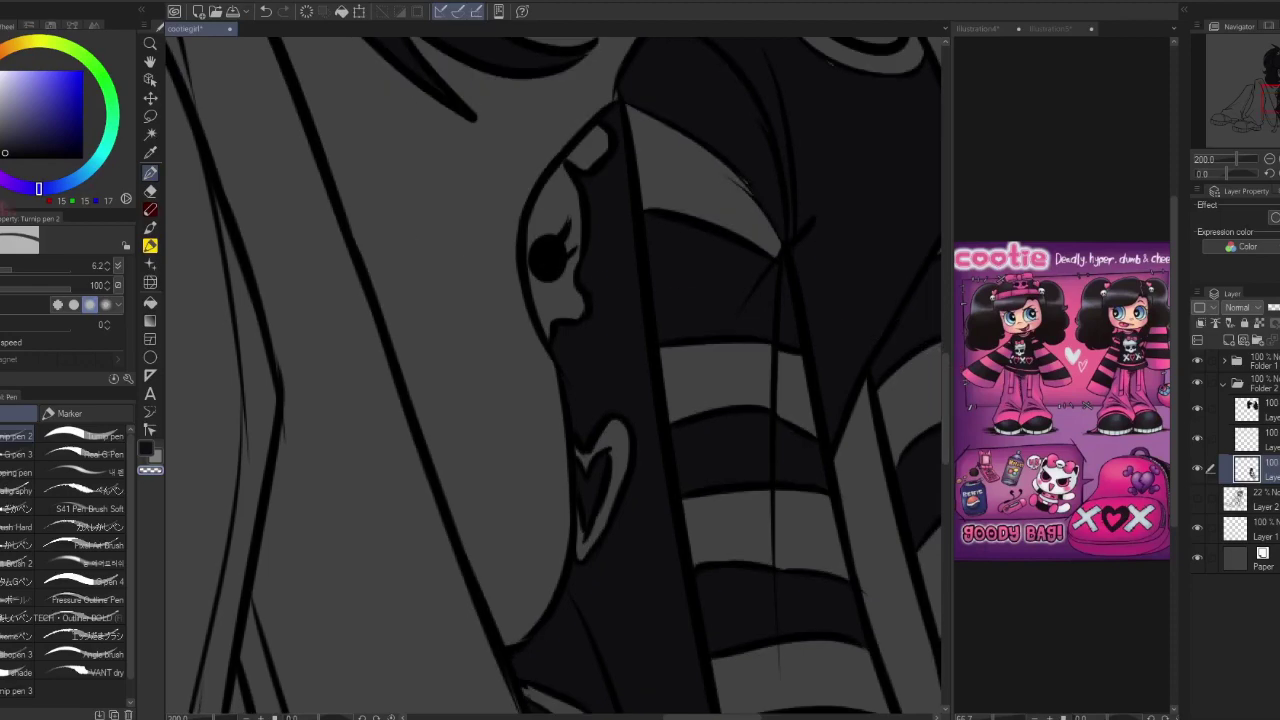
scroll(665, 440, down, 5)
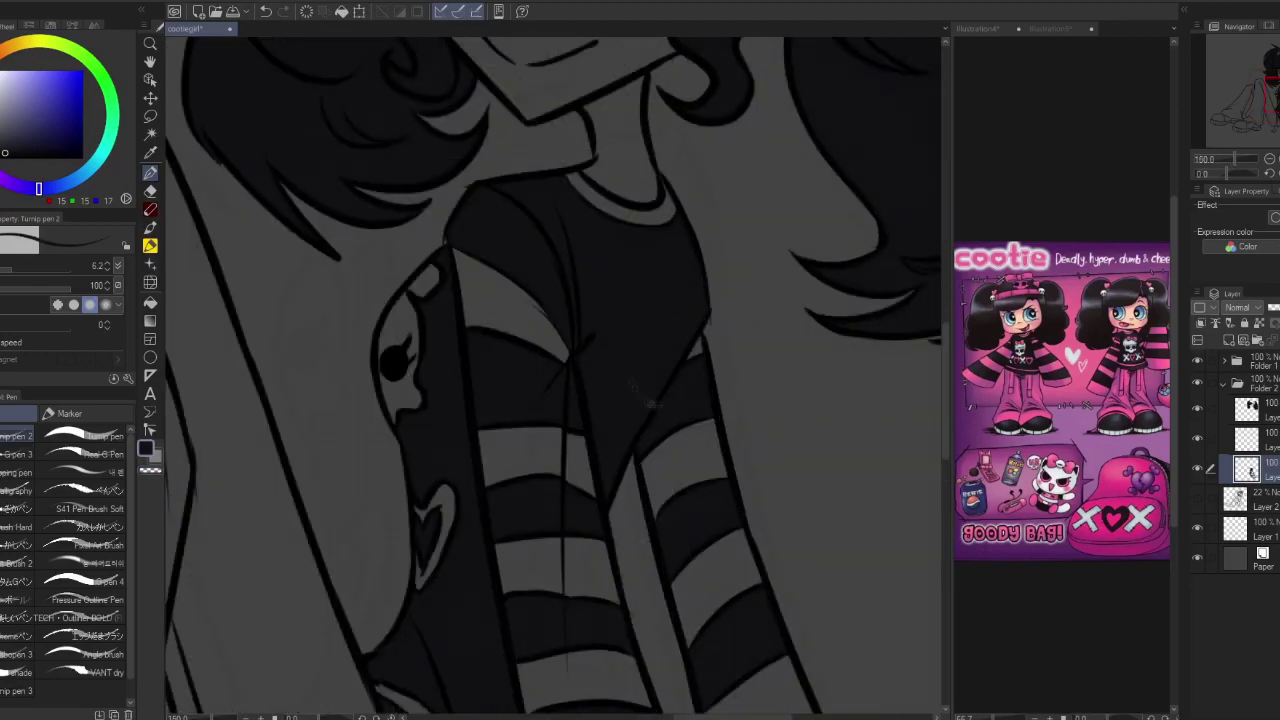
- Select the hair colour layer and touch up the curl beside the chin and the pigtail tips with near-black
scroll(716, 420, up, 5)
scroll(716, 420, up, 2)
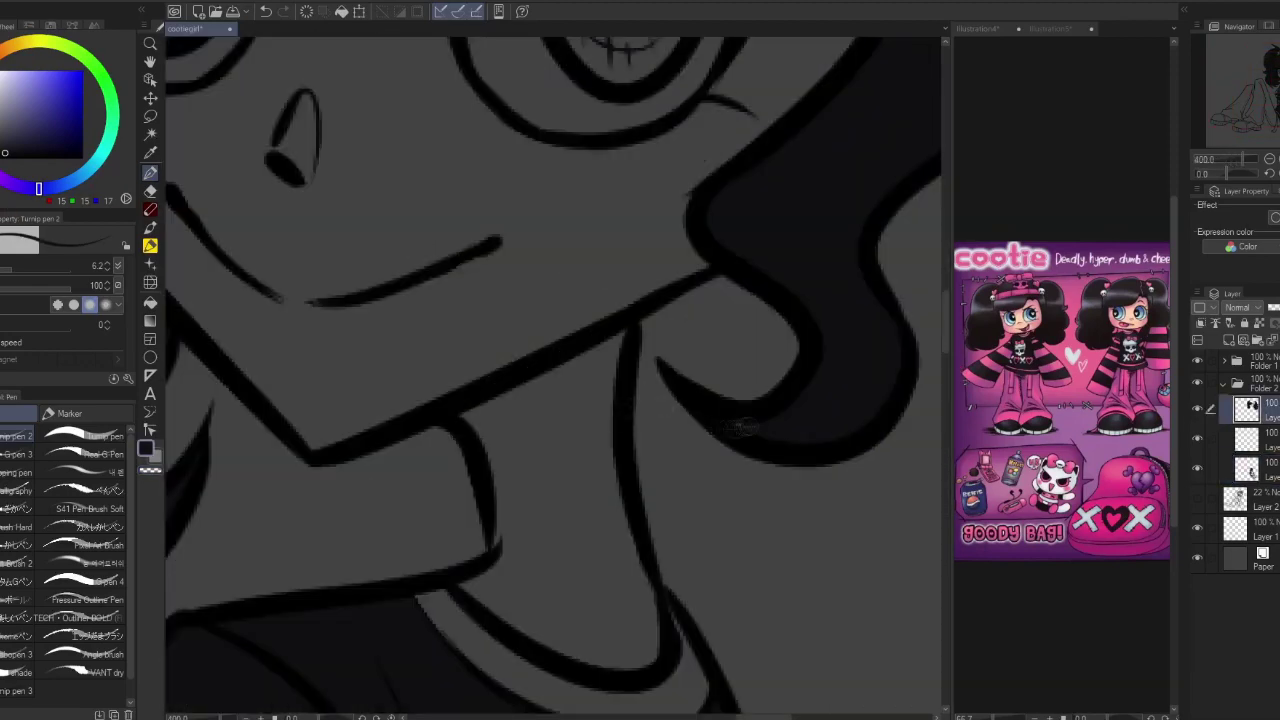
scroll(716, 420, down, 4)
scroll(716, 420, up, 6)
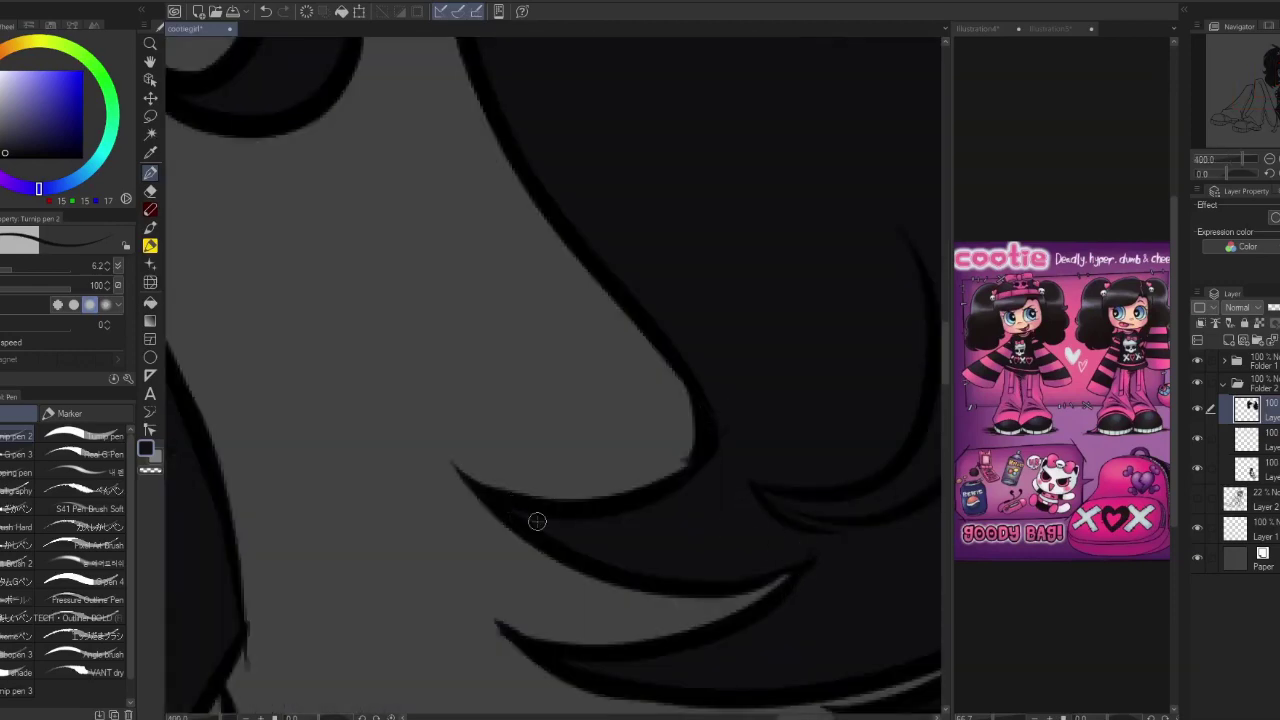
scroll(746, 534, down, 4)
scroll(746, 534, up, 2)
scroll(746, 534, down, 4)
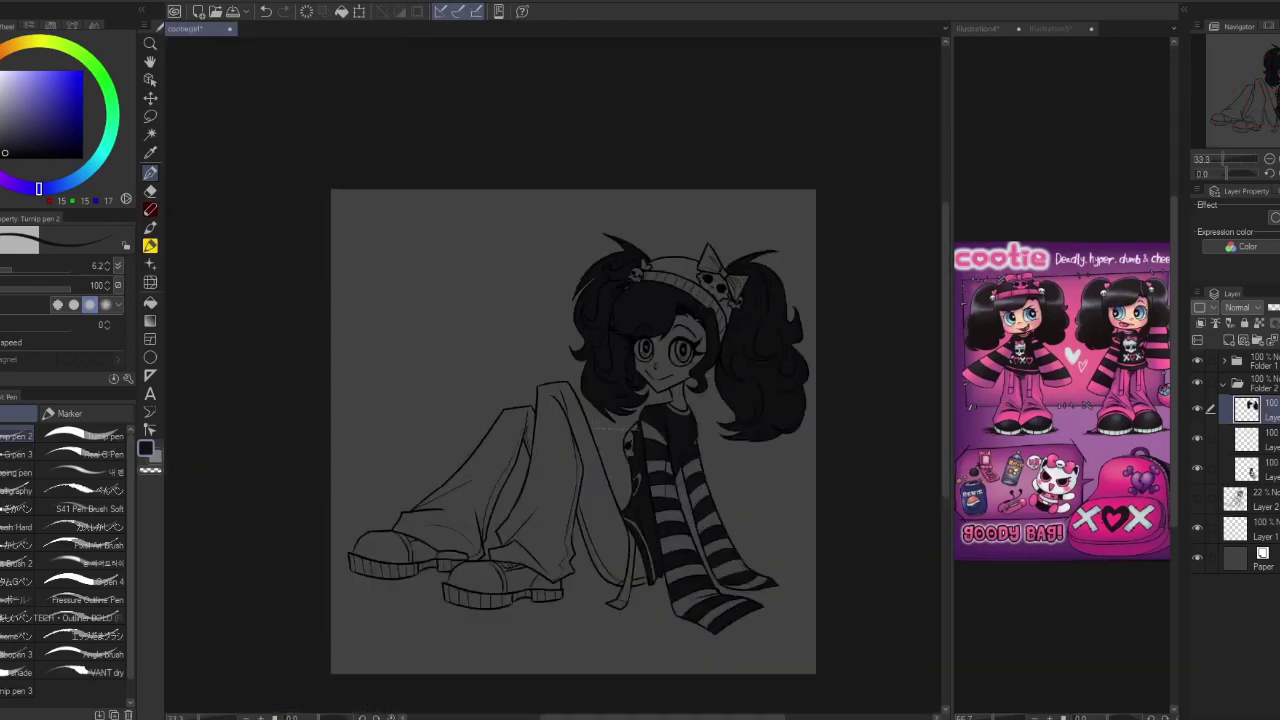
- On a new layer beneath the shirt colours, fill both shoe uppers with near-black, leaving straps and soles unfilled, and touch up the edges
scroll(600, 520, up, 1)
key(alt+bracketleft)
key(alt+bracketleft)
key(alt+bracketleft)
key(g)
mouse_move(333, 540)
mouse_down()
mouse_move(330, 575)
mouse_move(500, 612)
mouse_up()
key(p)
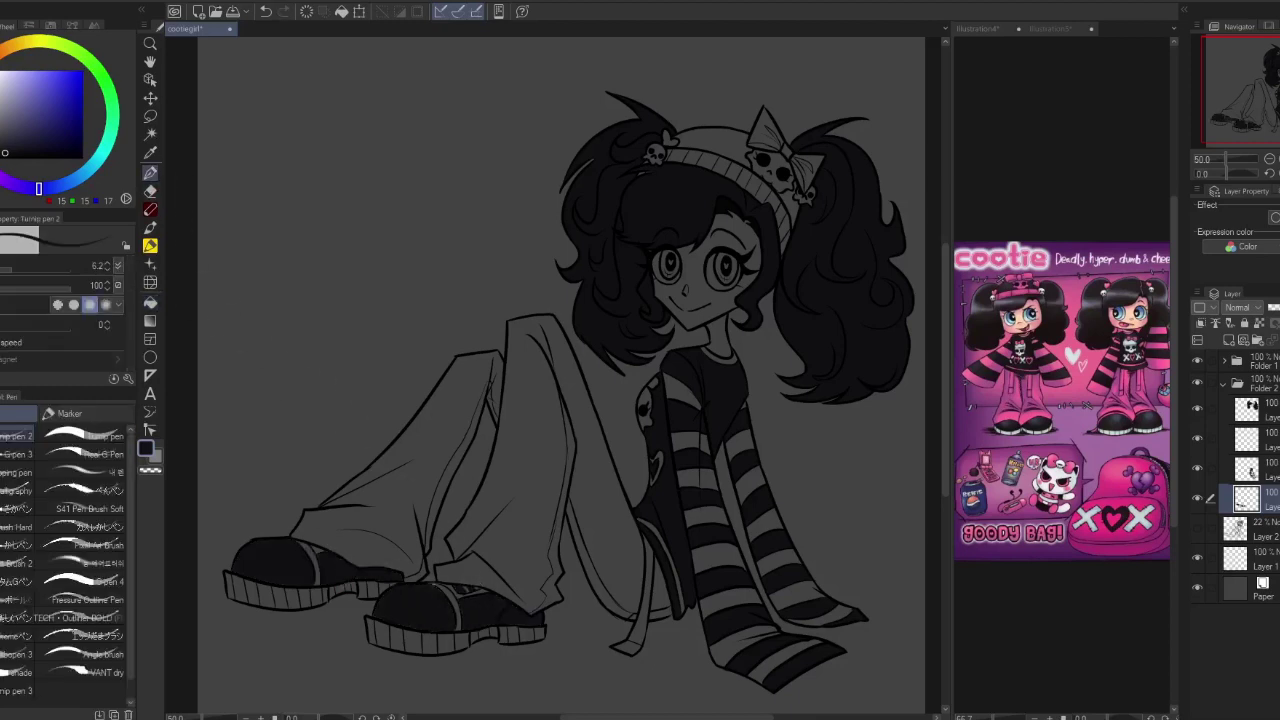
scroll(440, 490, up, 6)
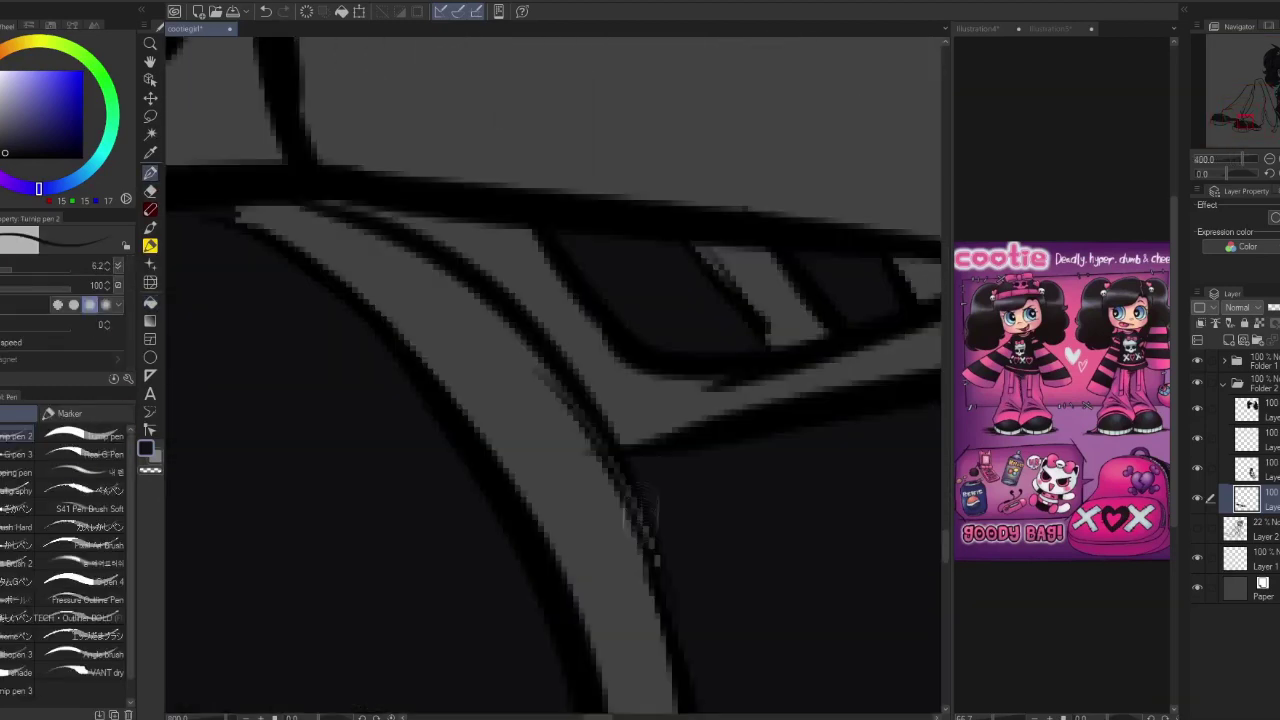
scroll(316, 472, down, 4)
scroll(550, 380, down, 5)
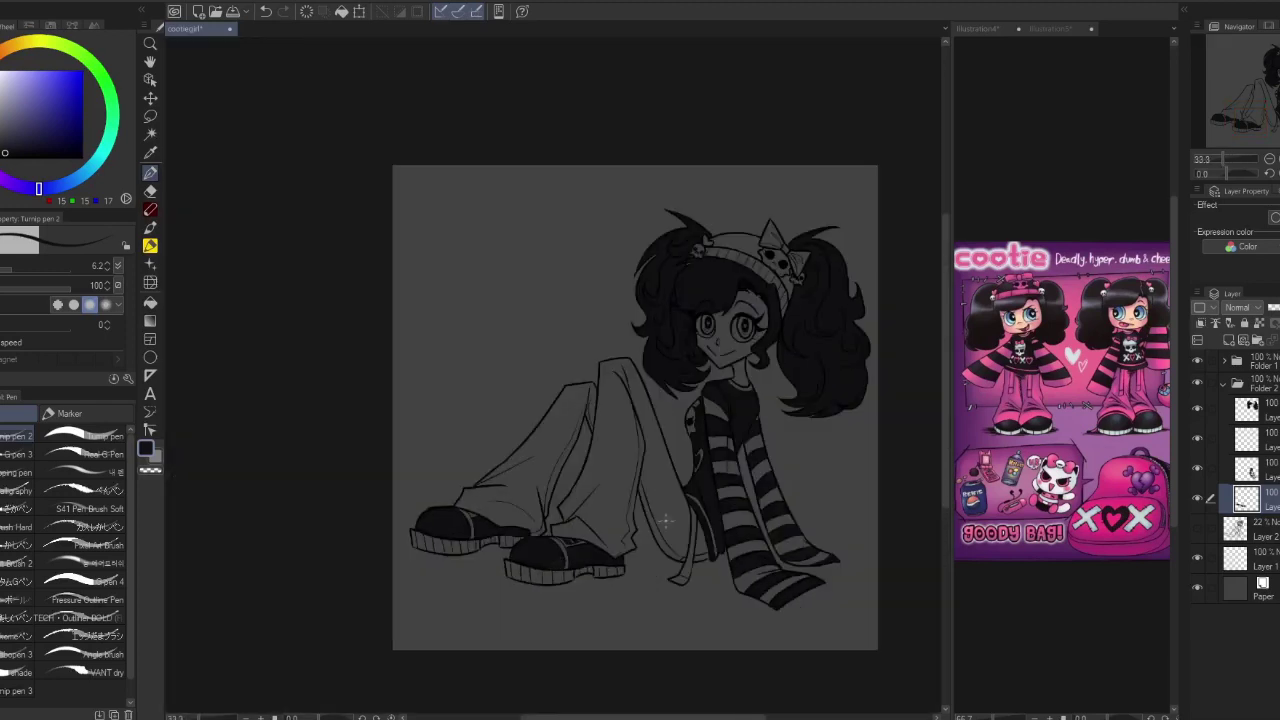
- Add a layer beneath, sample the reference's pink (212, 83, 132), and fill the remaining sleeve stripes, collar, heart print and hem trim
scroll(550, 380, up, 2)
key(ctrl+shift+n)
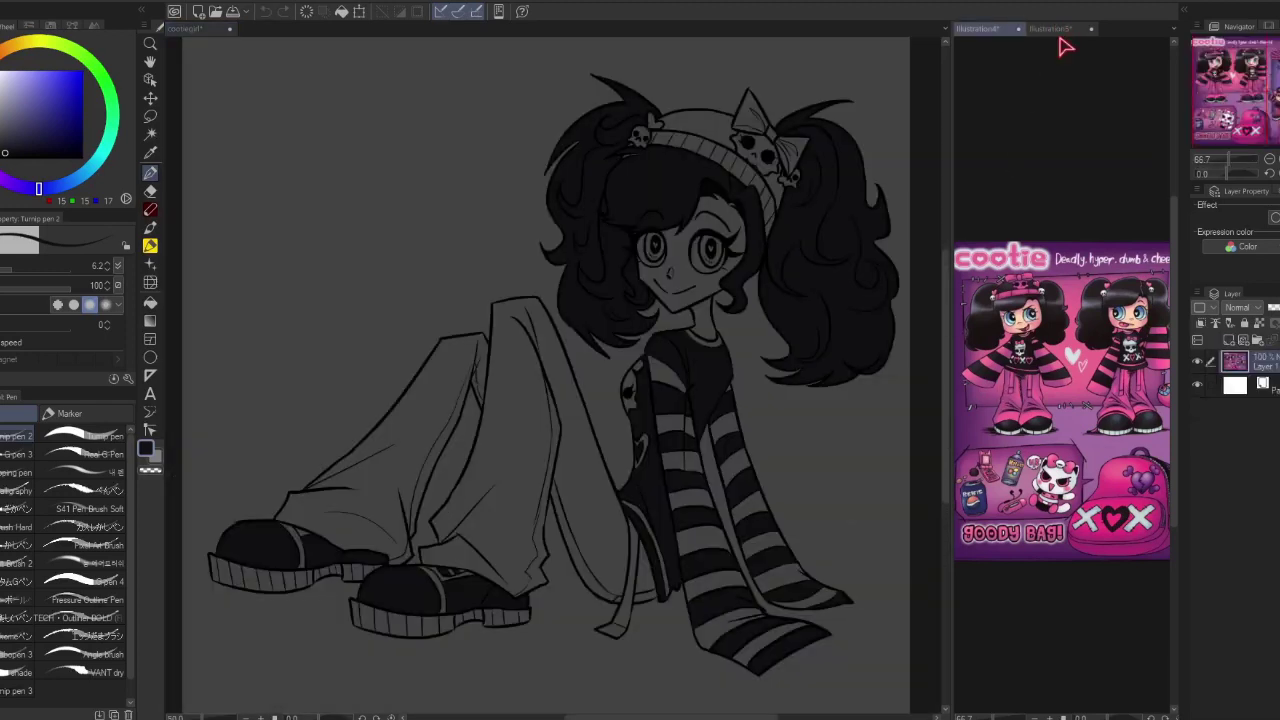
click(1060, 28)
alt+click(1142, 316)
scroll(1142, 316, down, 3)
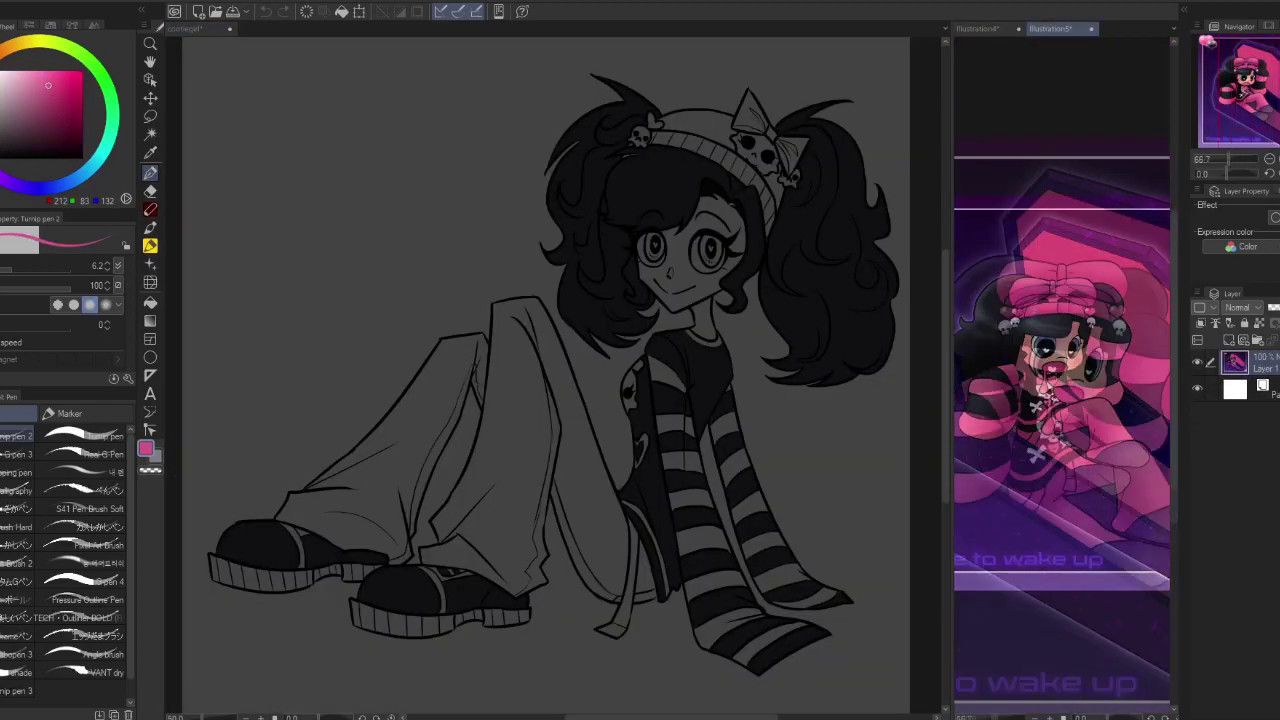
click(978, 28)
click(150, 302)
click(670, 424)
mouse_move(667, 374)
mouse_down()
mouse_move(730, 630)
mouse_move(797, 588)
mouse_up()
click(800, 590)
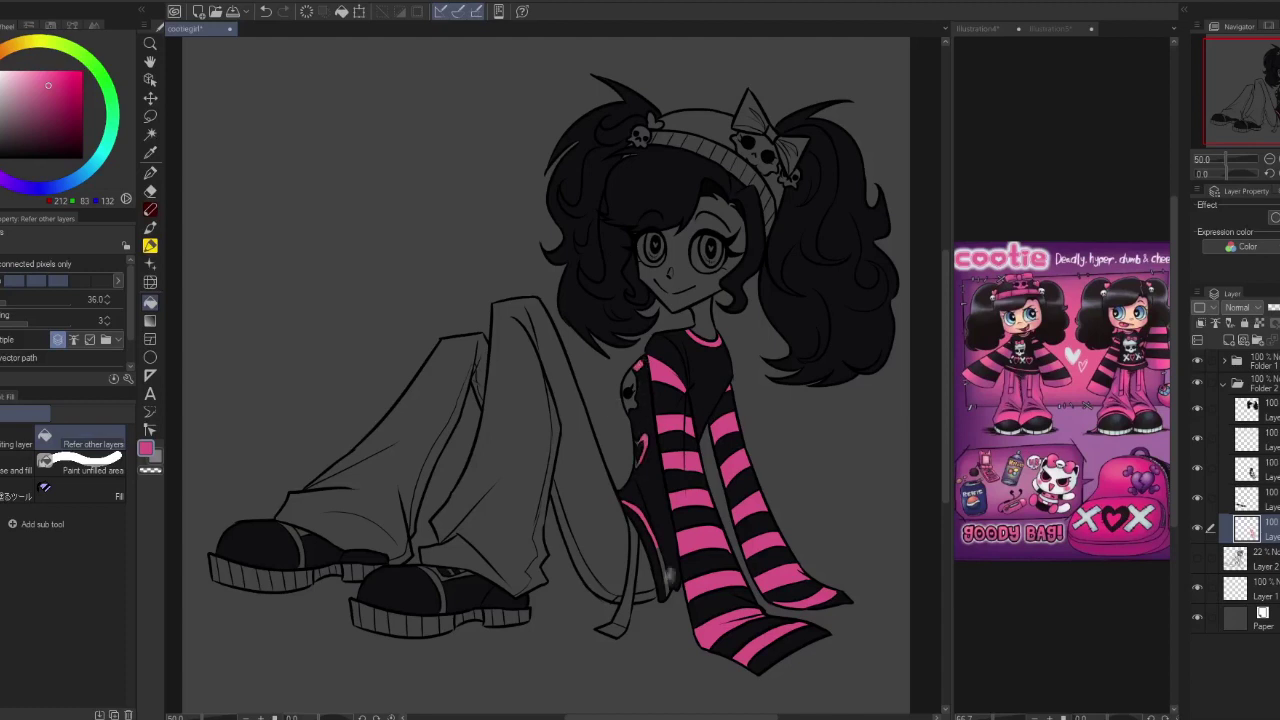
- Fill both trouser legs, the hanging strap and the shoe straps with the same pink
click(560, 480)
drag(590, 540, 535, 420)
click(380, 450)
click(411, 540)
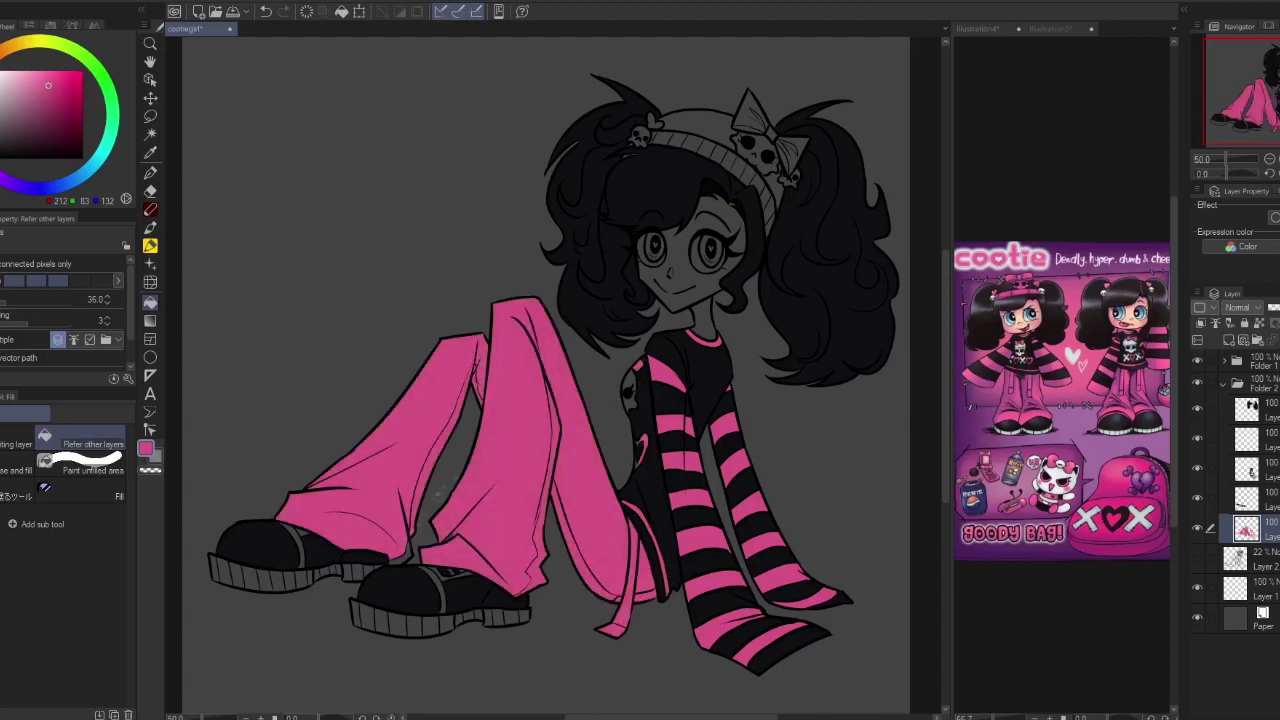
click(438, 572)
key(p)
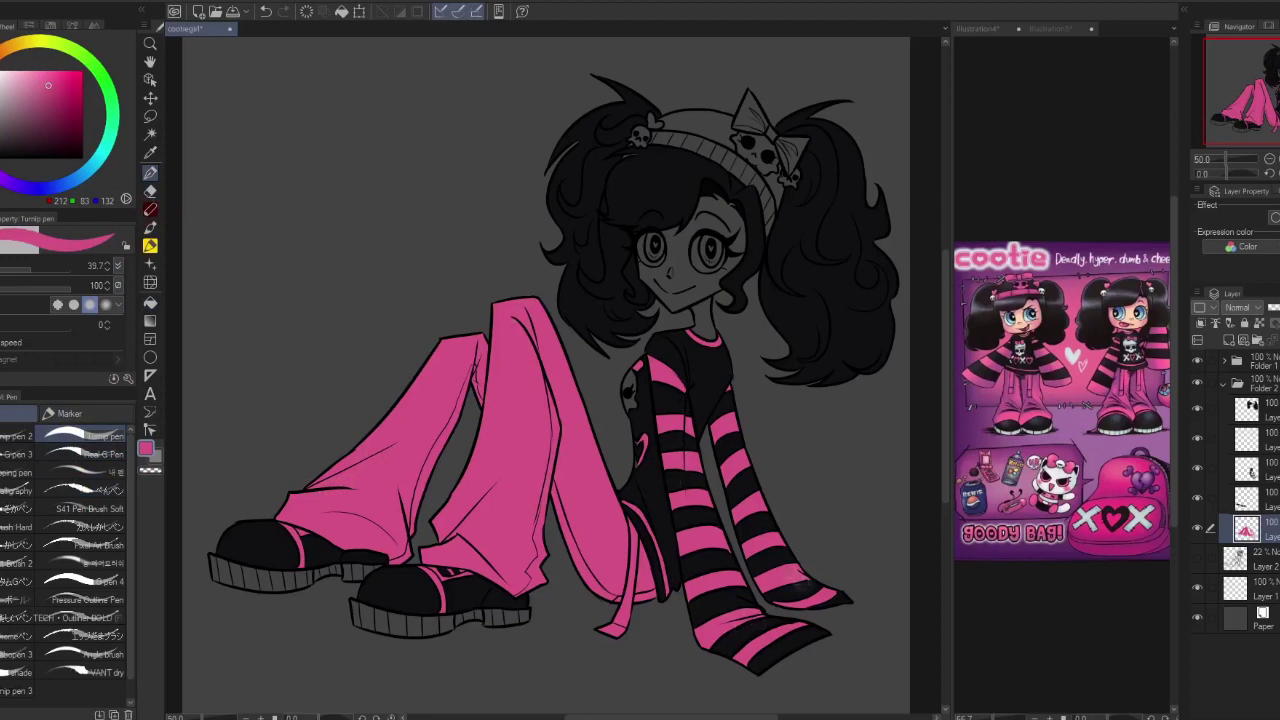
- Fill the hat band, the heart hair clip, the bow and the skull beneath the bow with pink
click(150, 302)
mouse_move(655, 128)
mouse_down()
mouse_move(753, 183)
mouse_move(775, 237)
mouse_up()
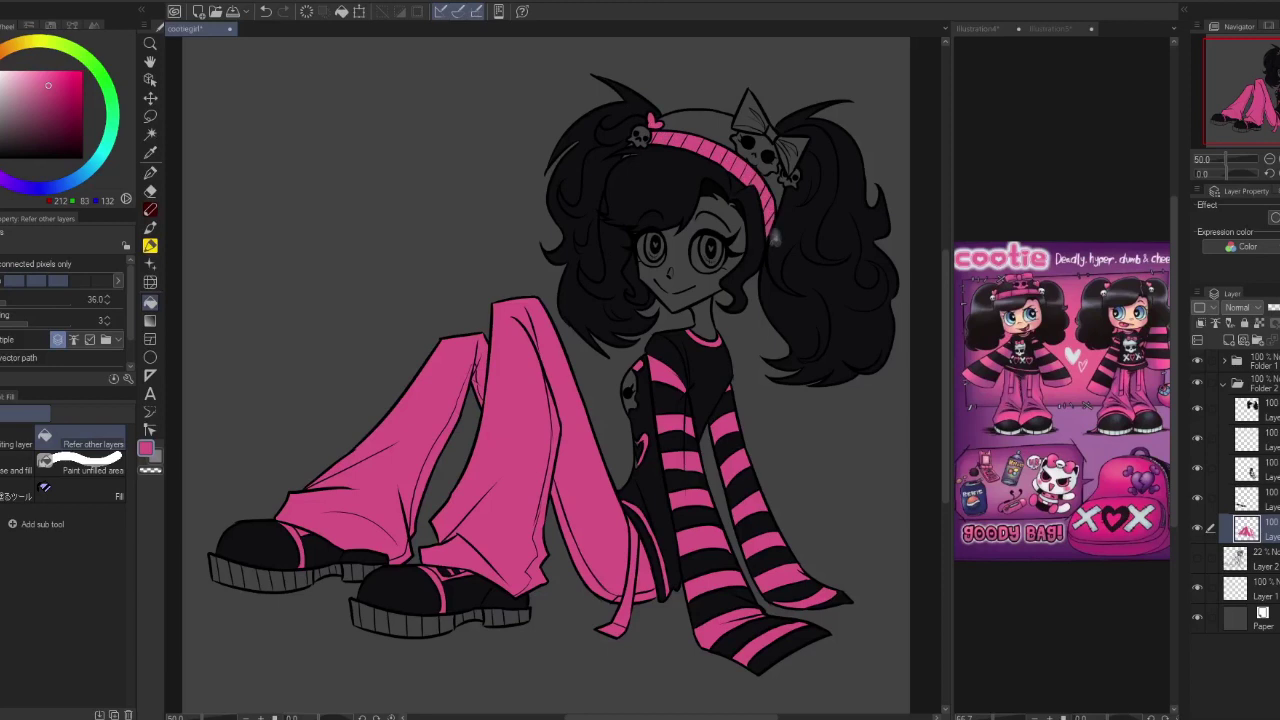
drag(752, 108, 792, 150)
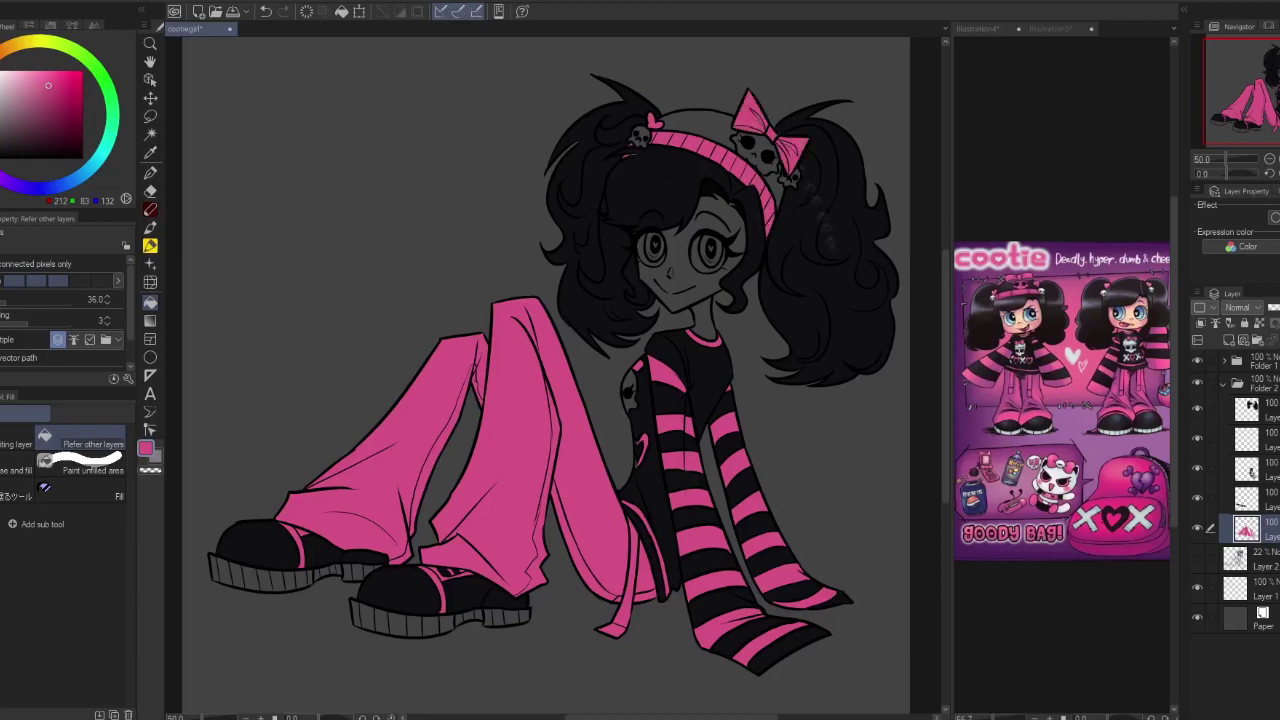
click(755, 145)
key(p)
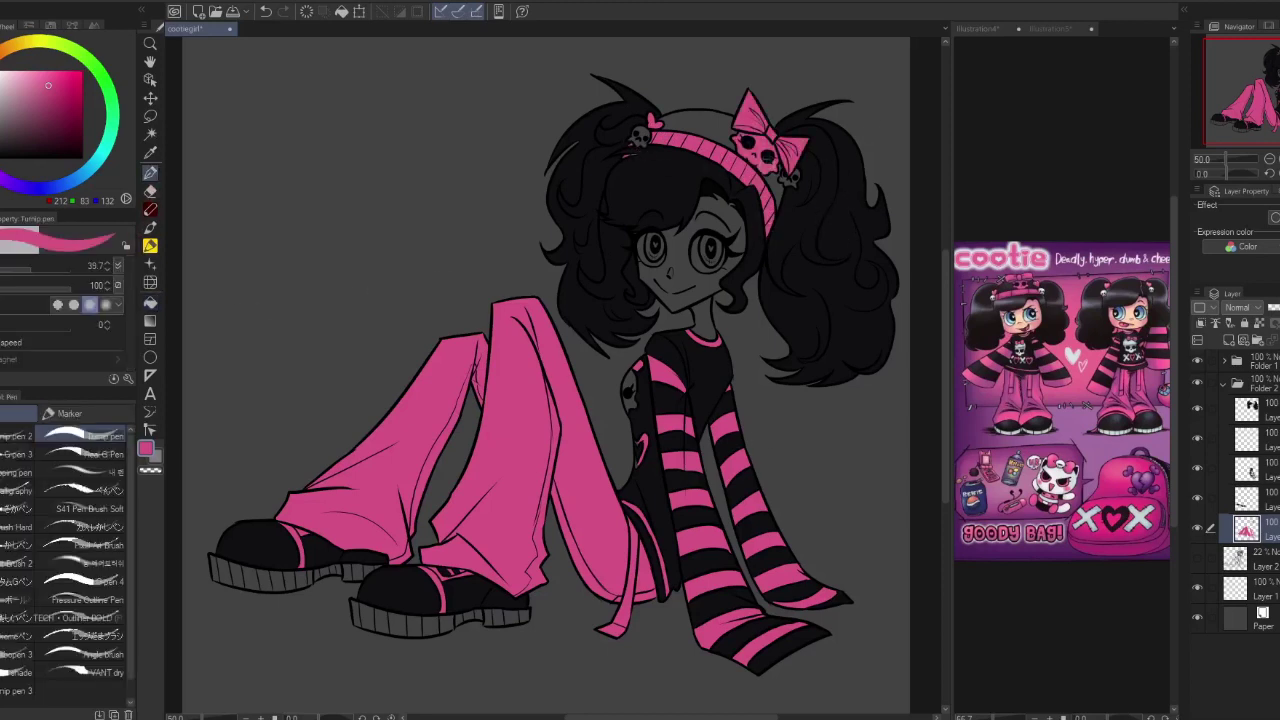
- Touch up leftover gaps in the pink on the shoes, trousers, shirt print and hat with the pen
scroll(611, 209, up, 5)
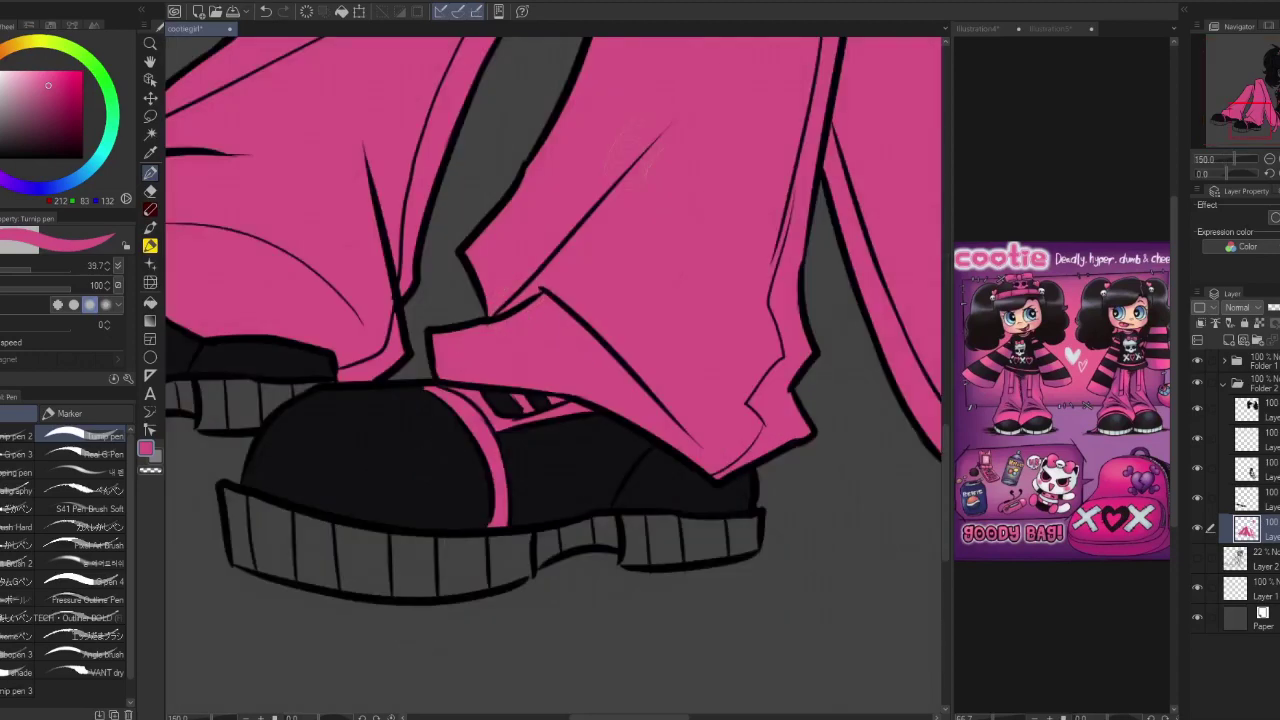
scroll(611, 209, down, 5)
scroll(660, 310, up, 3)
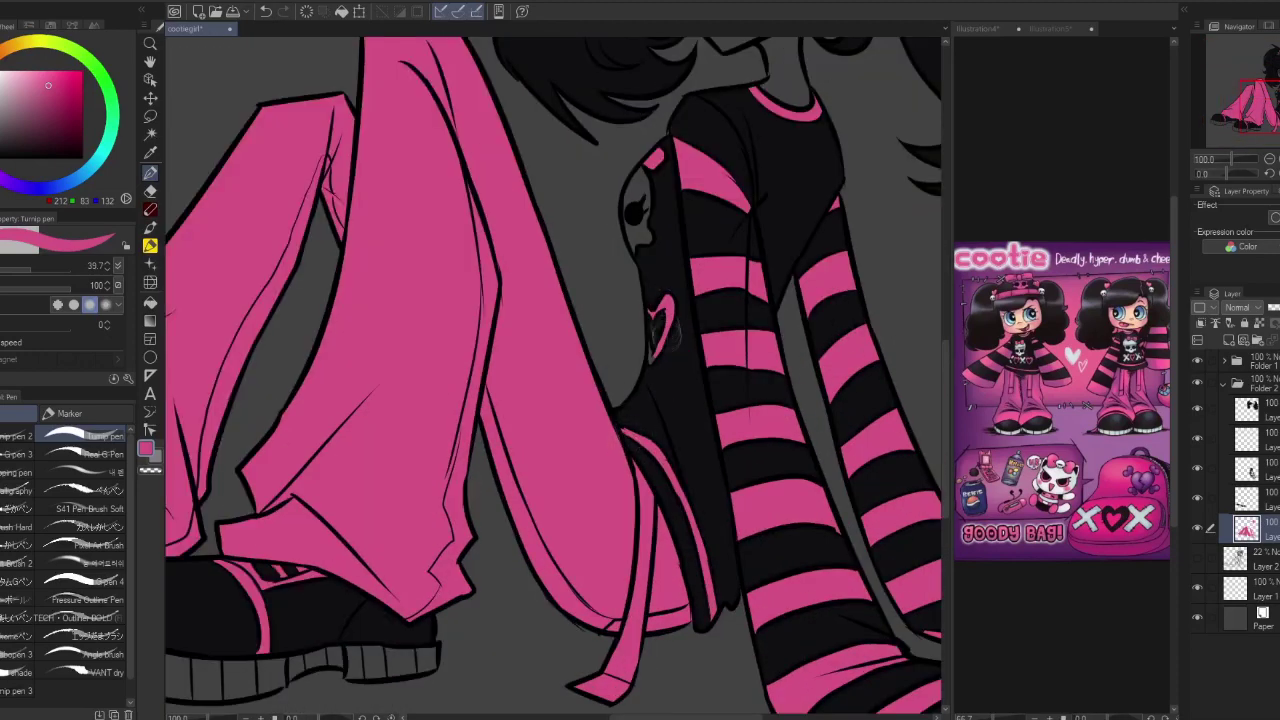
scroll(590, 605, down, 4)
scroll(626, 213, up, 5)
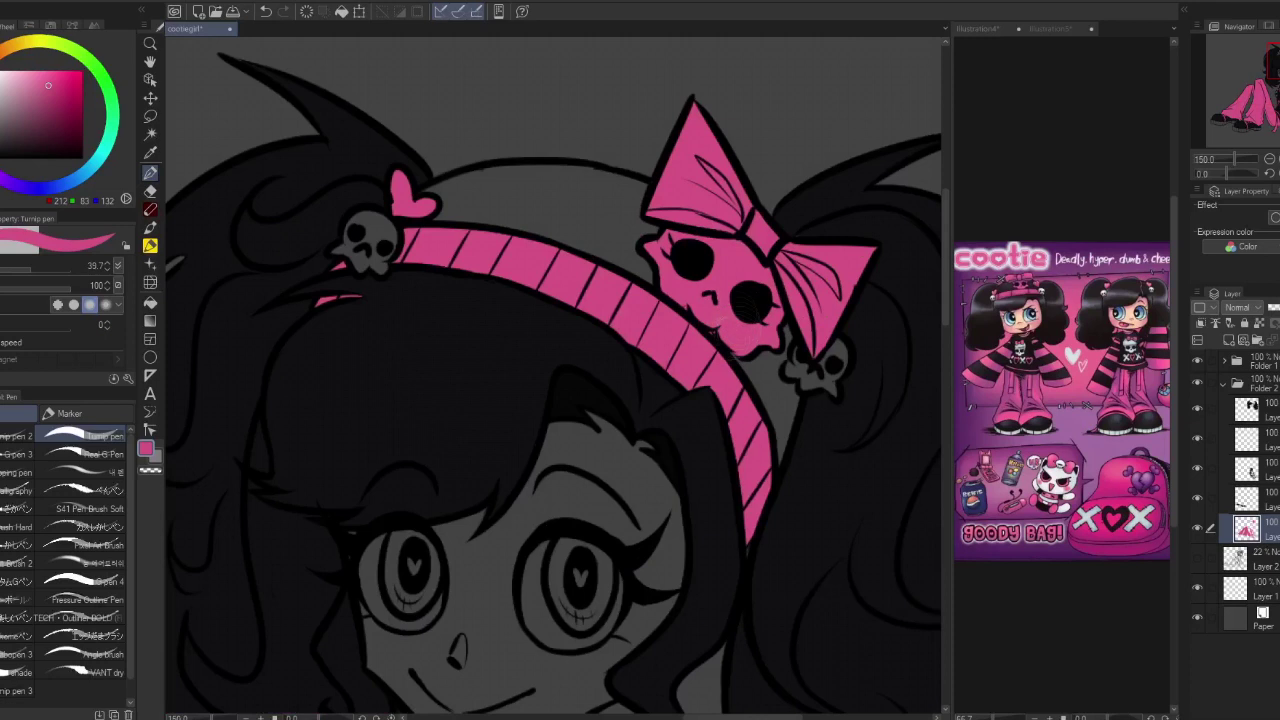
scroll(362, 410, down, 5)
- Add a layer beneath the pink and fill the shoe soles, shirt skull print and both skull hair clips with white
key(ctrl+shift+n)
key(x)
key(g)
mouse_move(222, 598)
mouse_down()
mouse_move(400, 597)
mouse_move(500, 645)
mouse_move(536, 640)
mouse_up()
click(638, 410)
key(p)
key(g)
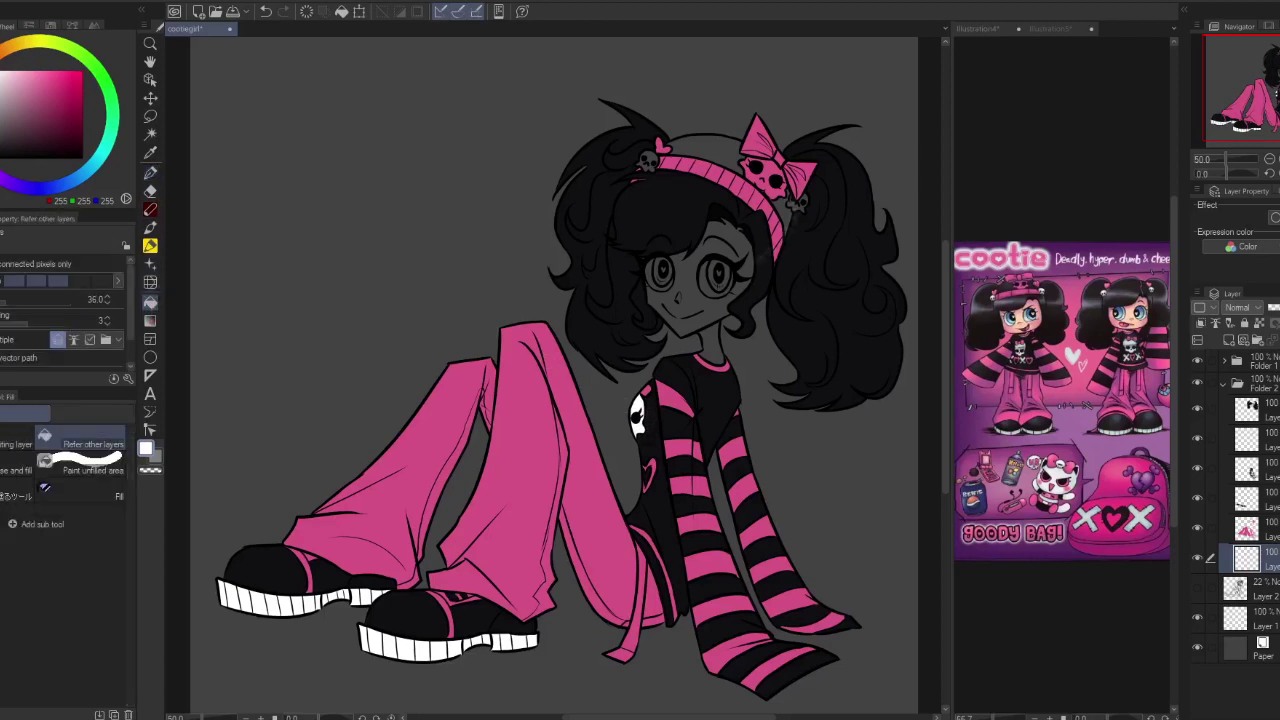
click(648, 160)
key(p)
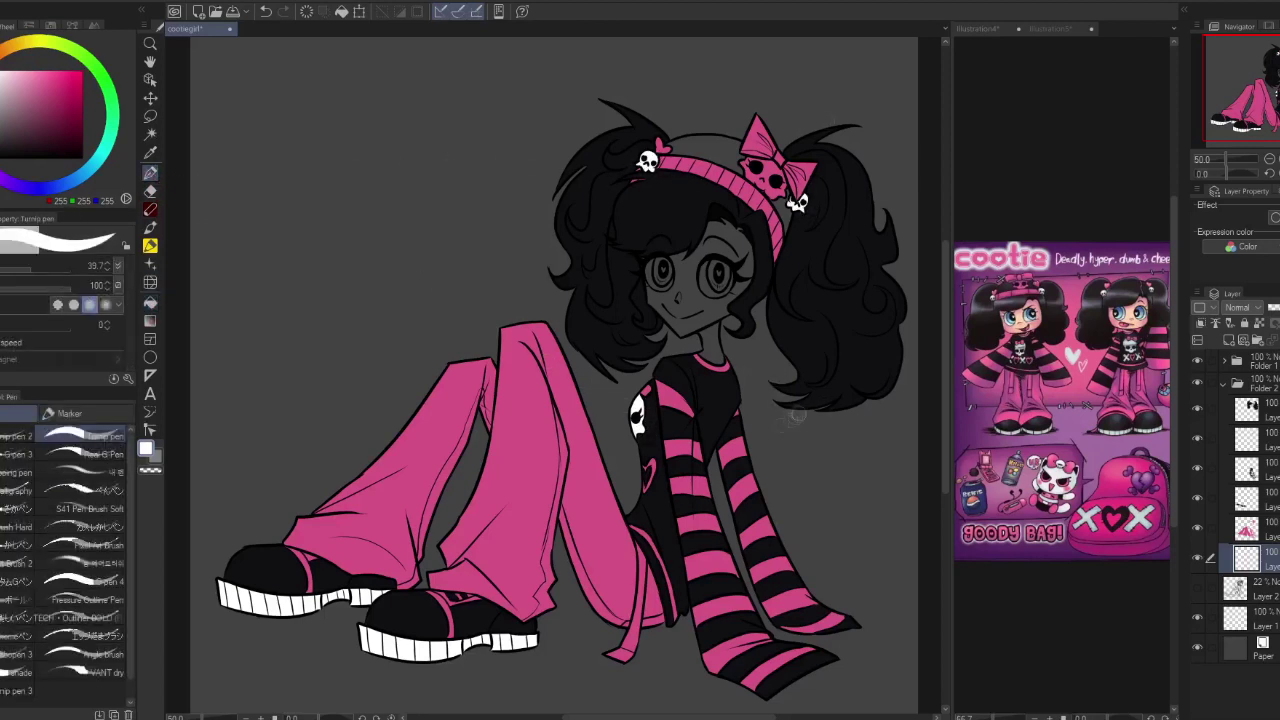
scroll(410, 645, up, 5)
scroll(410, 645, down, 8)
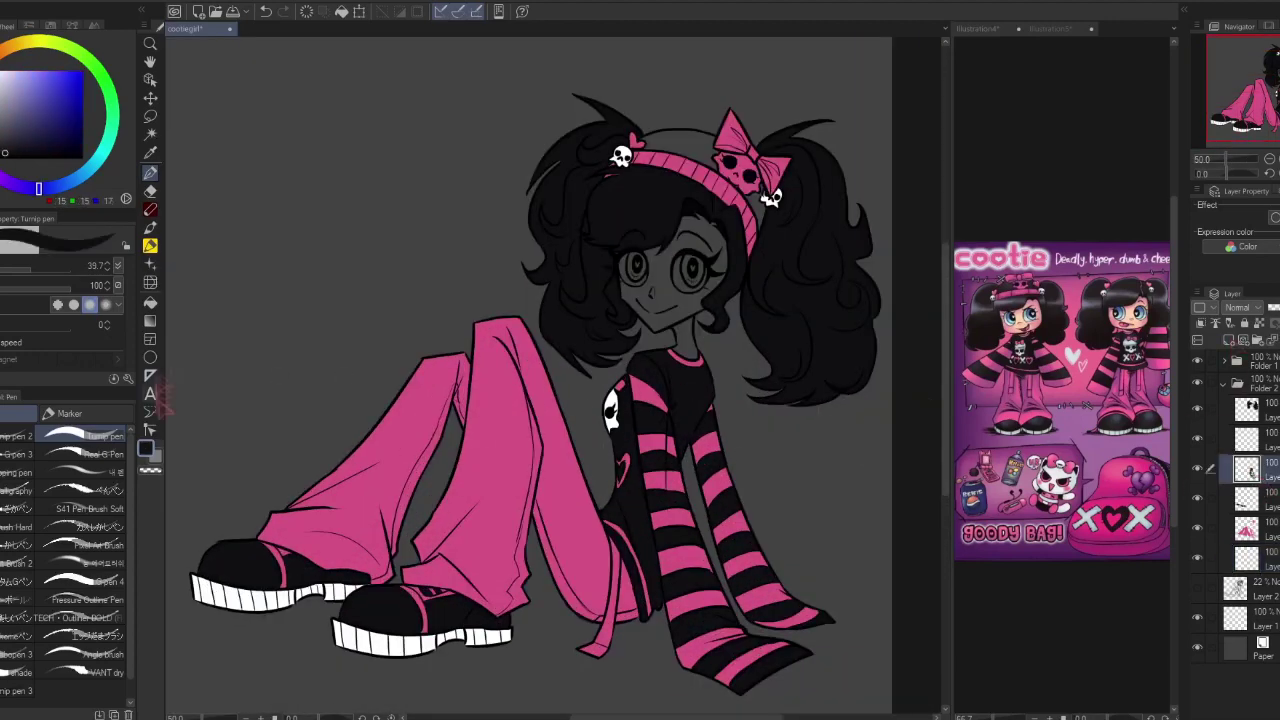
- Fill the hat's crown with near-black on the shirt colour layer and touch up the edges around it
key(g)
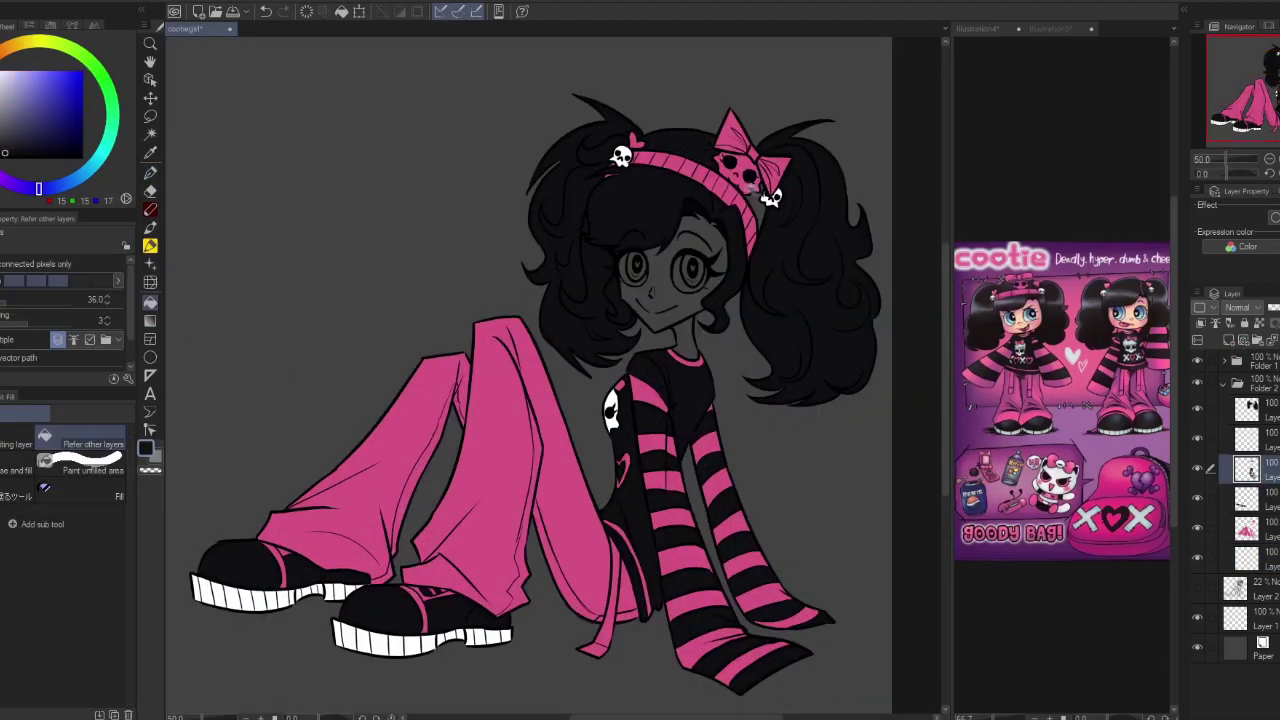
drag(9, 147, 7, 148)
key(p)
scroll(748, 160, up, 5)
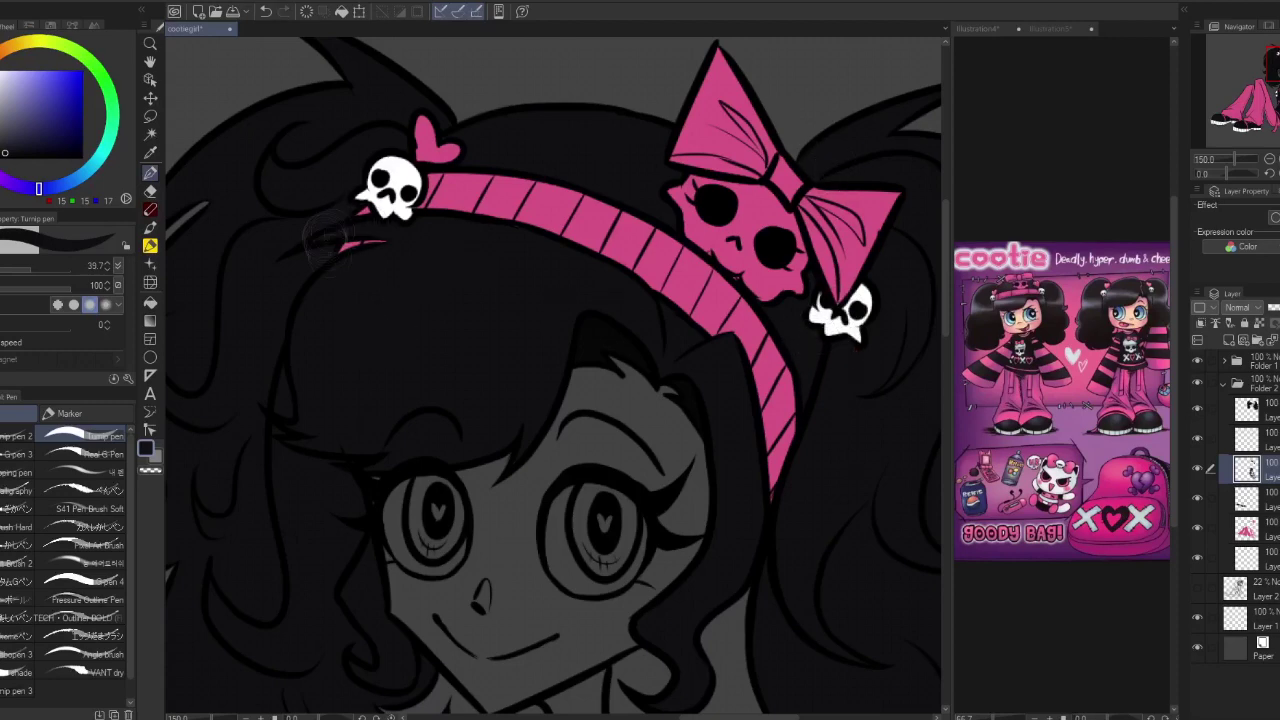
scroll(530, 305, down, 5)
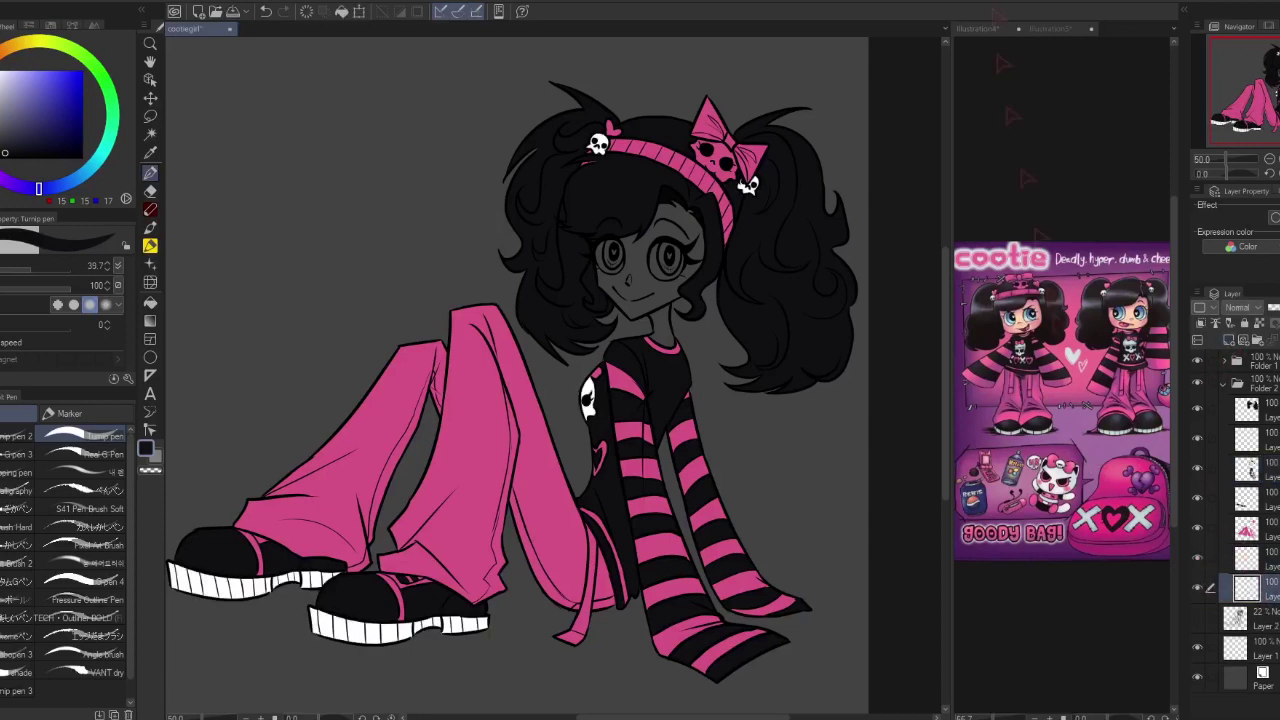
- Sample the peach skin tone (247, 195, 166) from the reference and fill the face and neck on the new bottom colour layer
key(ctrl+Tab)
key(ctrl+Tab)
key(g)
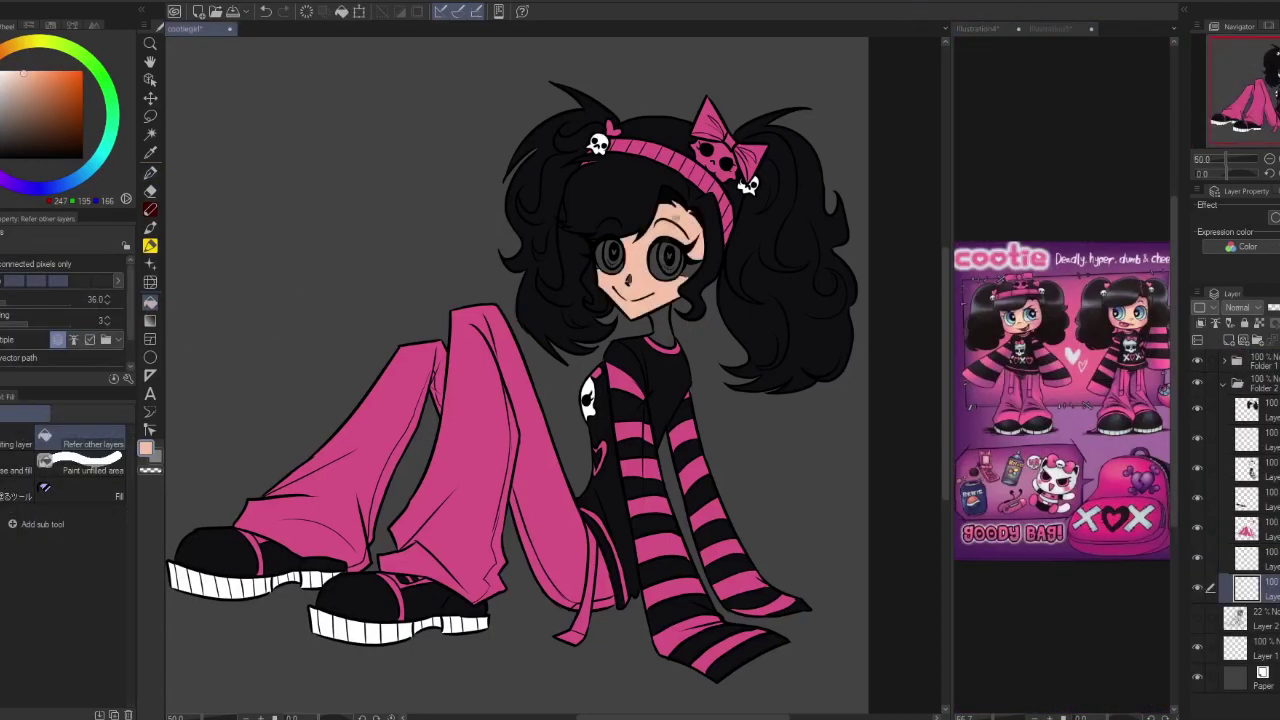
scroll(697, 283, up, 4)
key(p)
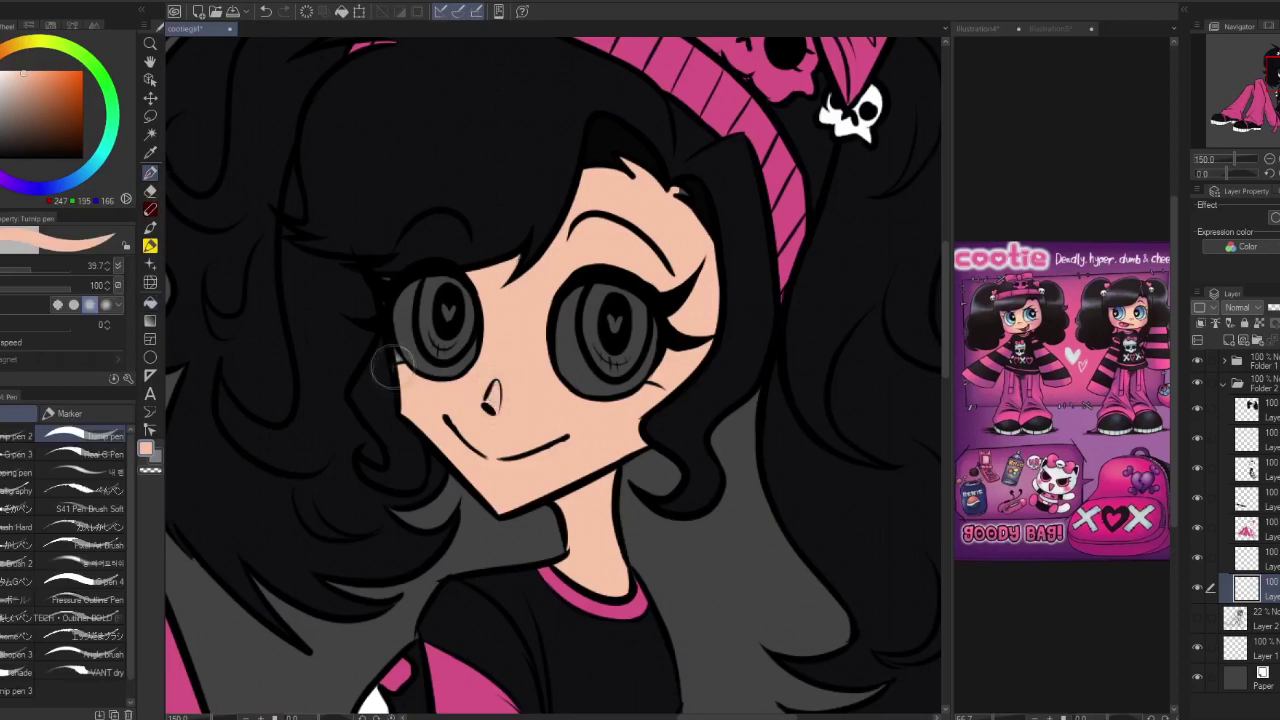
- Select the hair colour layer and sample its near-black for touching up the hair around the face
ctrl+shift+click(527, 262)
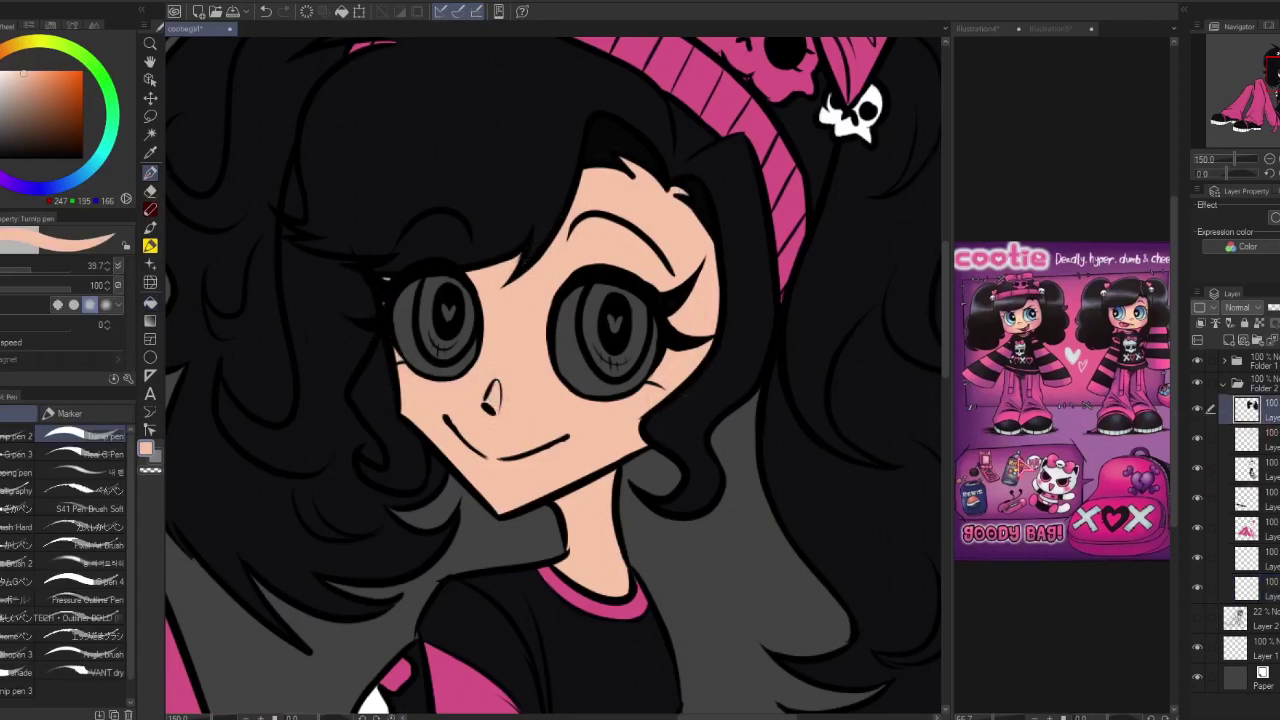
alt+click(532, 272)
scroll(506, 292, down, 4)
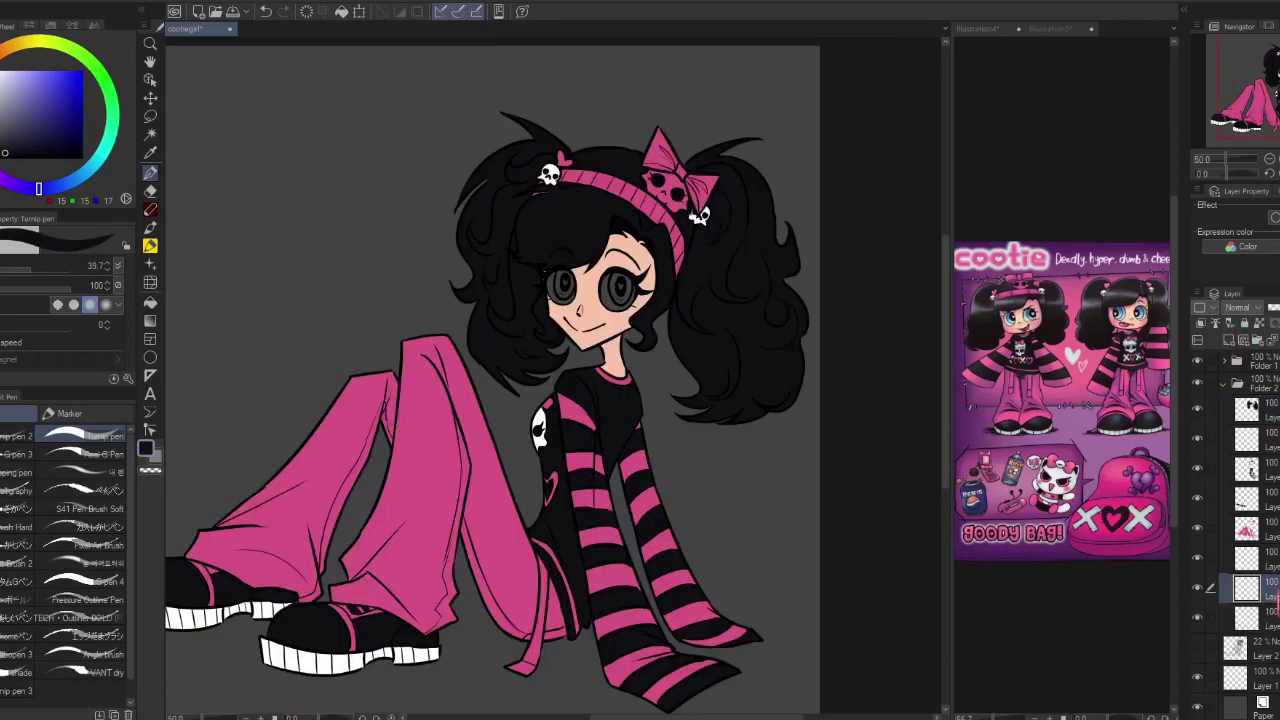
- Sample the light blue (113, 157, 181) from the second reference and fill both irises on a layer beneath the skin colour
key(x)
key(ctrl+Tab)
alt+click(1024, 365)
scroll(1060, 380, down, 4)
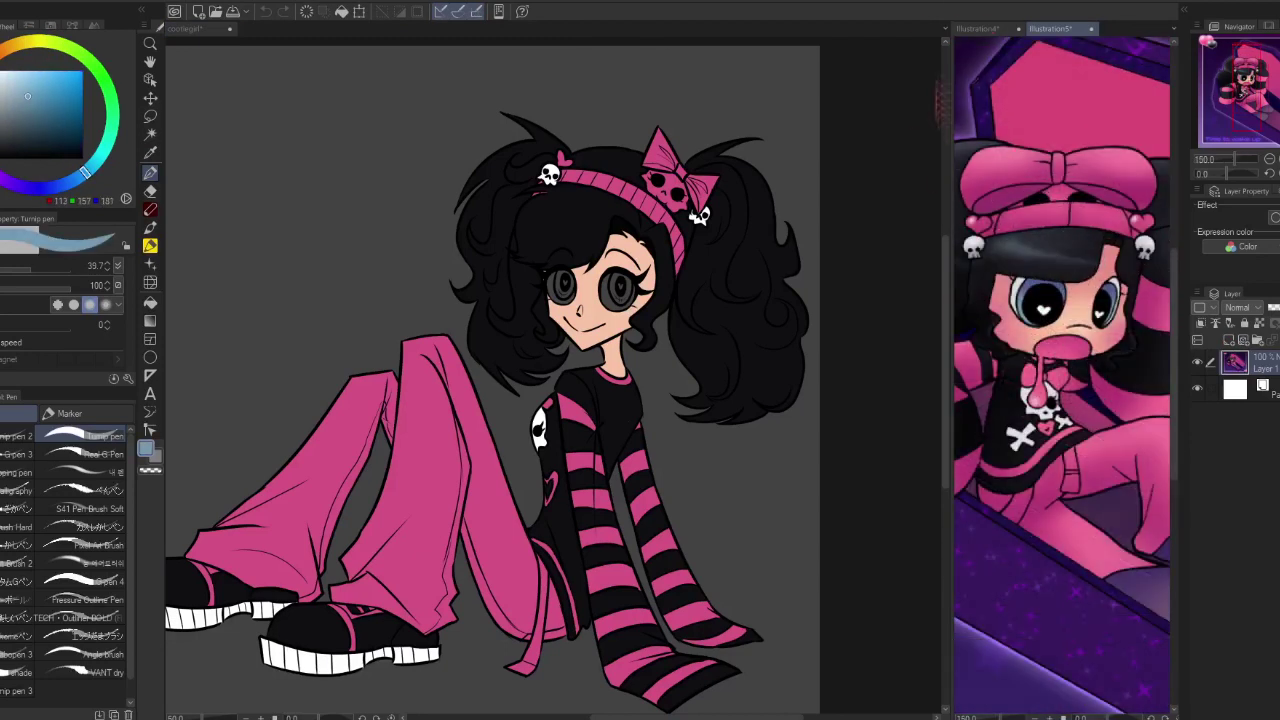
scroll(619, 256, up, 4)
drag(425, 292, 470, 355)
drag(595, 295, 630, 355)
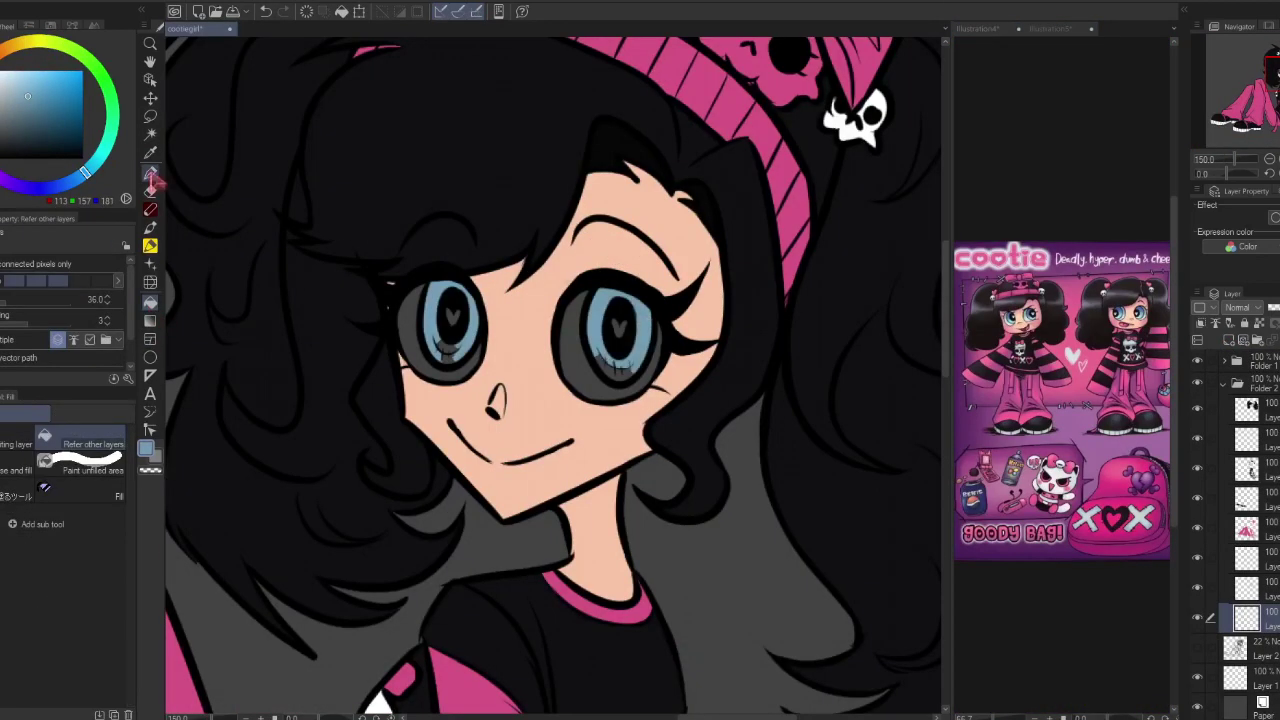
- Fill the remaining gaps in both blue irises, then paint the eye whites pure white on a new layer
drag(430, 325, 458, 364)
drag(580, 340, 632, 370)
key(x)
key(ctrl+shift+n)
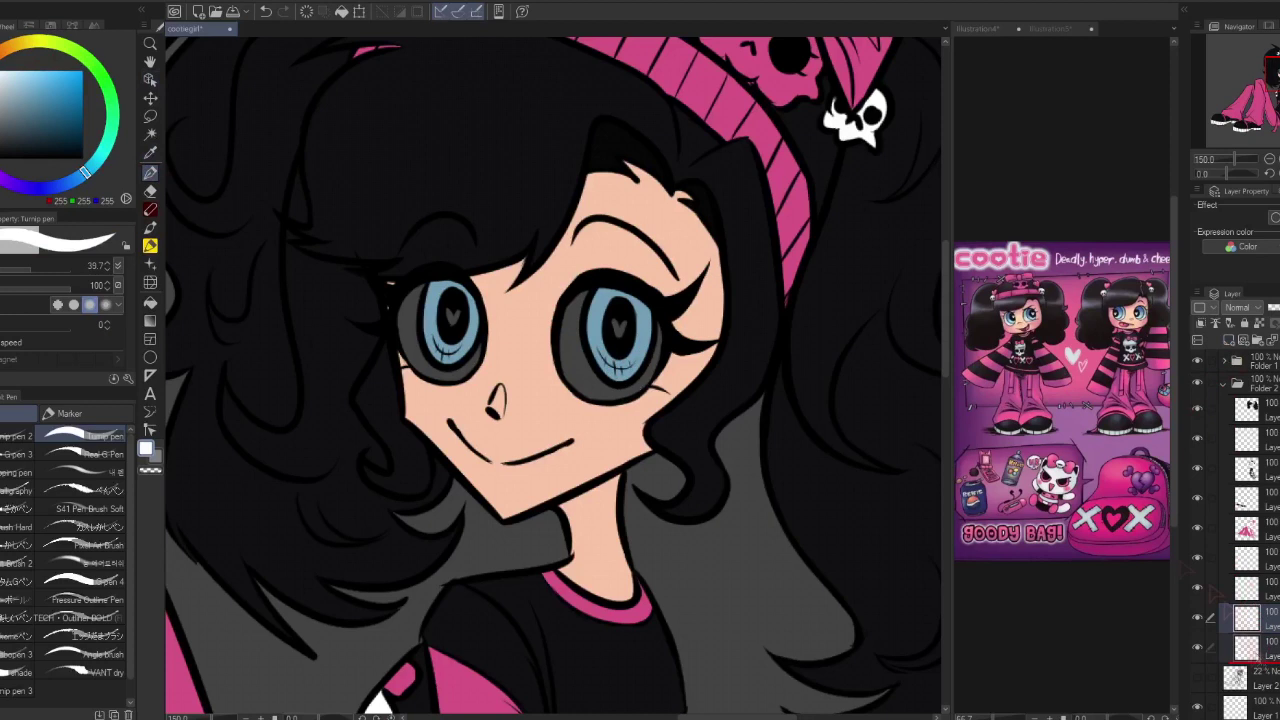
drag(575, 300, 655, 390)
drag(405, 290, 480, 380)
scroll(600, 478, down, 4)
scroll(600, 400, up, 4)
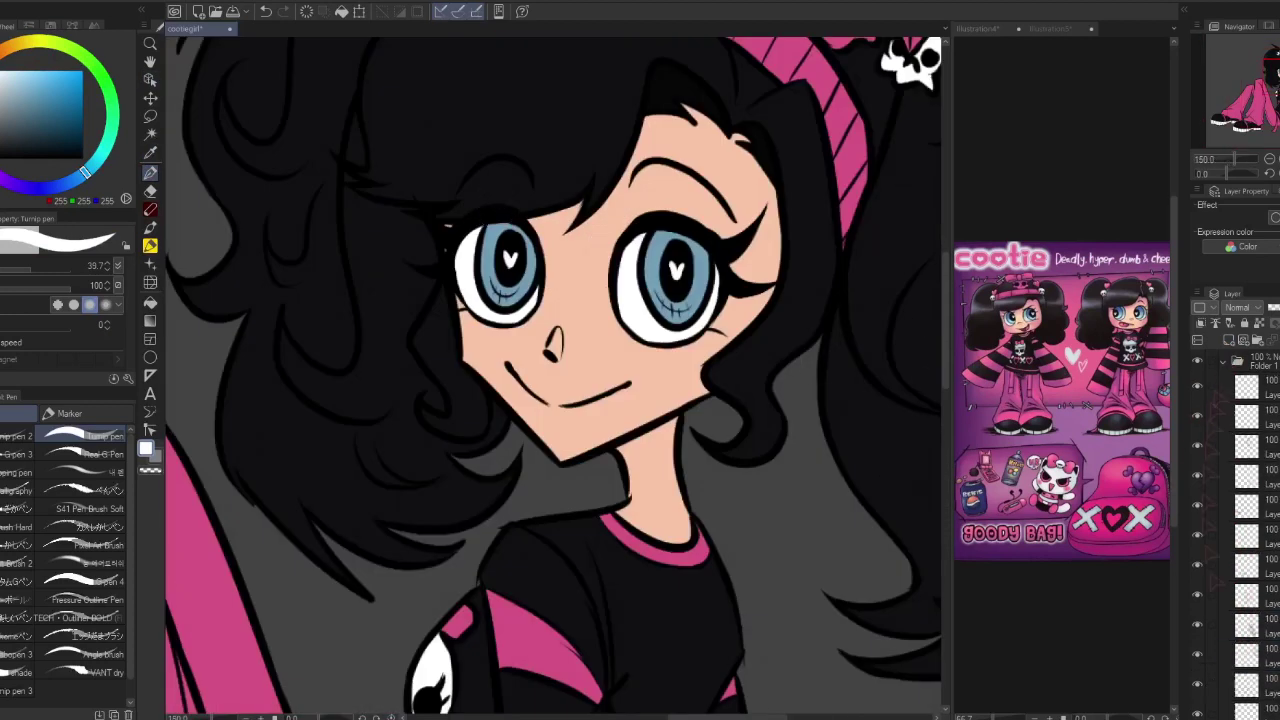
- Recolour the short line marks in the lower part of both irises white on the line art layer
scroll(1245, 500, down, 2)
mouse_move(672, 272)
mouse_down()
mouse_move(664, 312)
mouse_move(706, 330)
mouse_up()
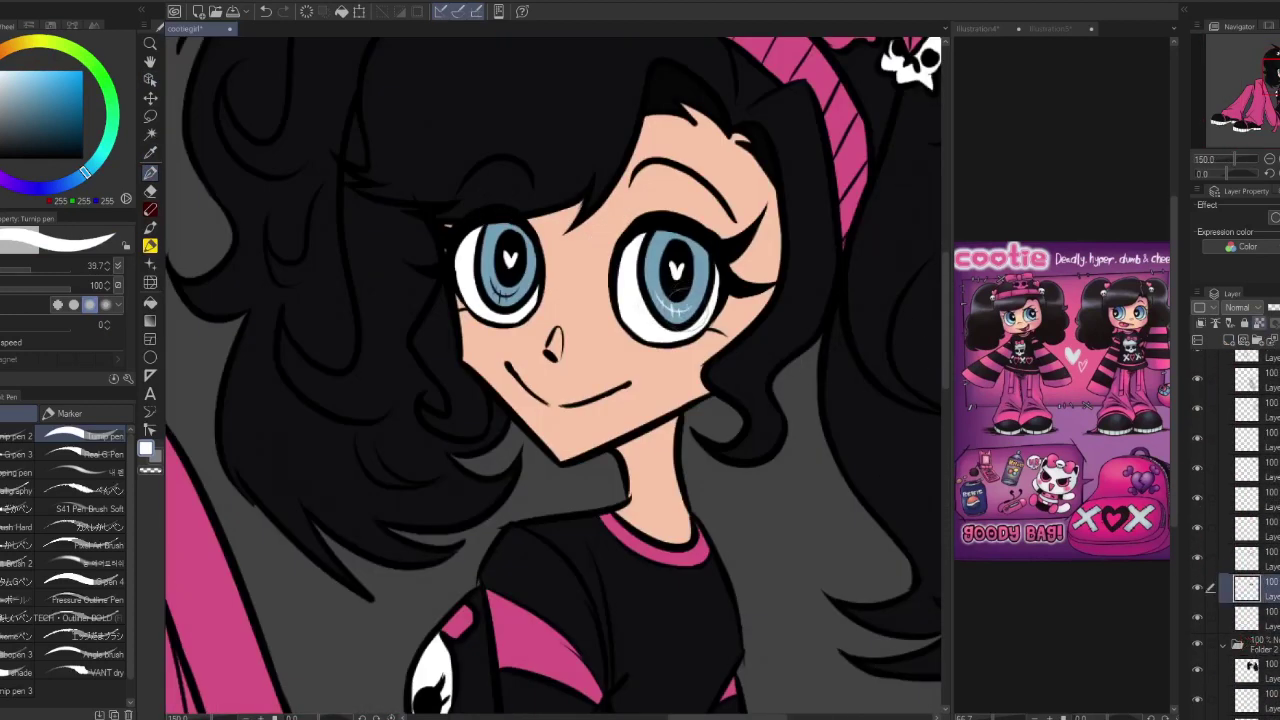
drag(488, 292, 512, 316)
scroll(1245, 500, up, 3)
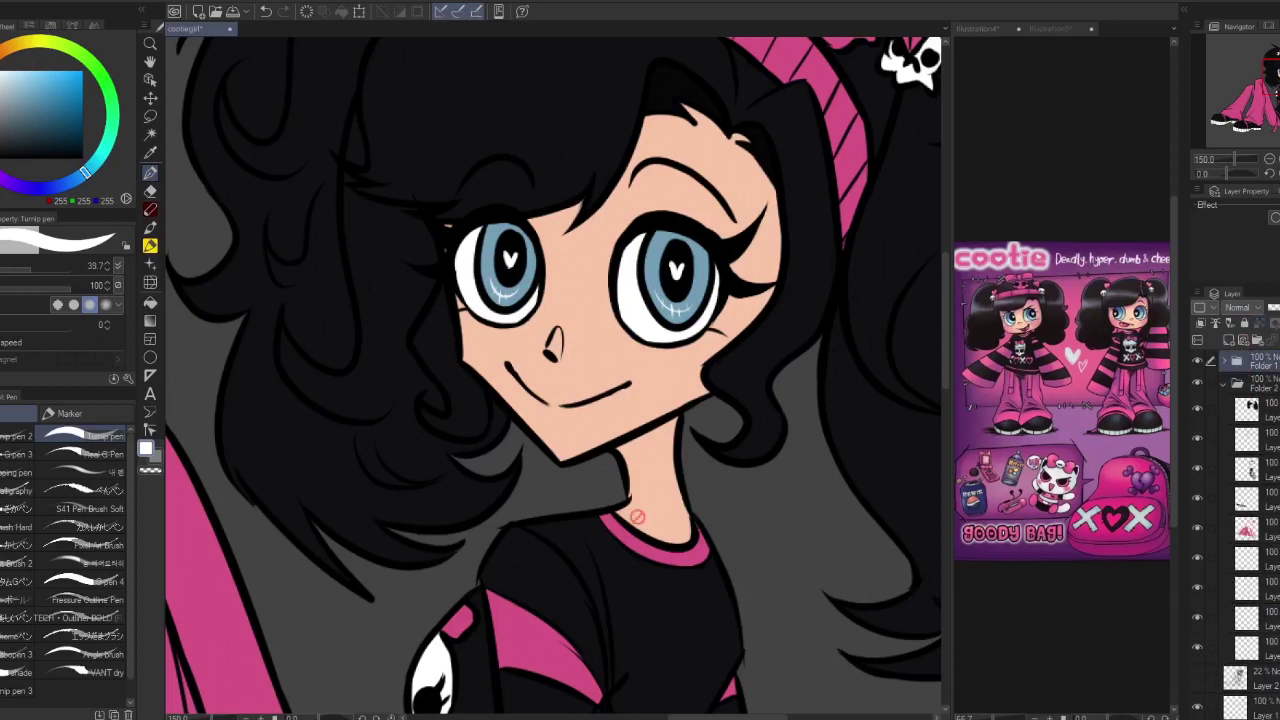
scroll(553, 378, down, 3)
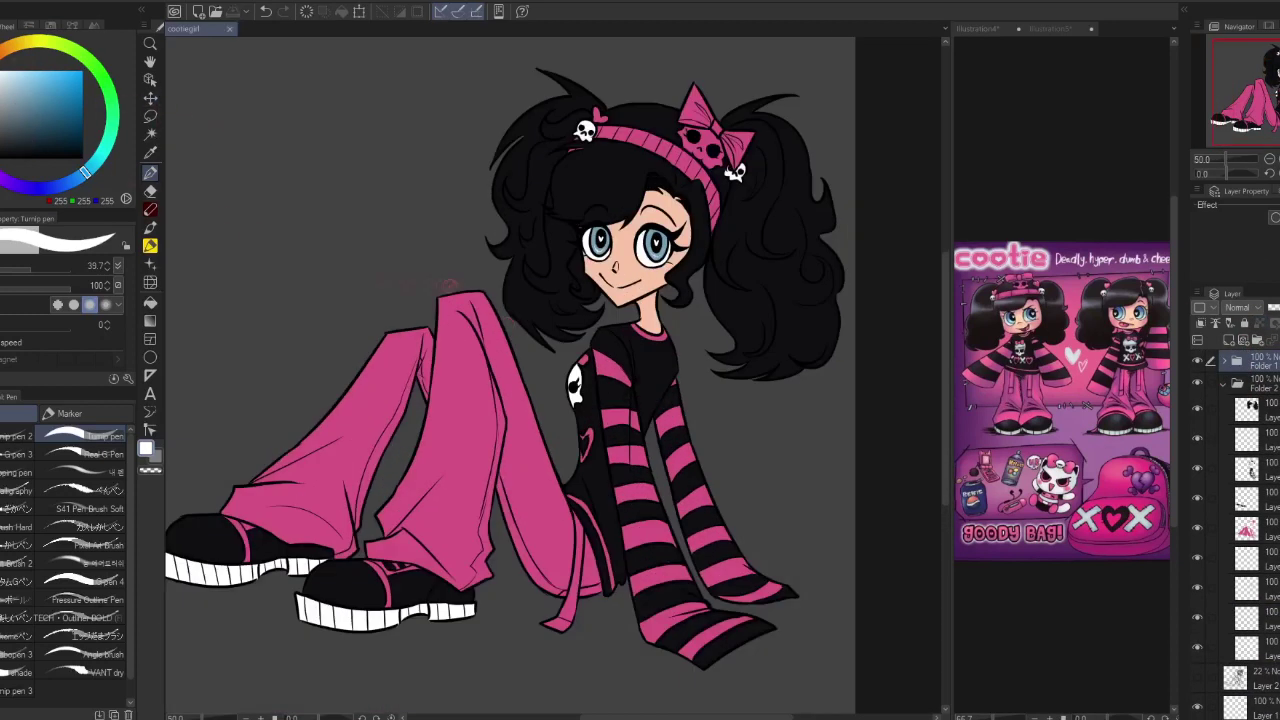
- Shade the far sleeve in dark purple (42, 26, 42) on a new layer clipped to the pink colours at 86% opacity
click(1245, 528)
alt+click(676, 330)
drag(662, 410, 730, 540)
key(ctrl+z)
click(1200, 322)
mouse_move(660, 408)
mouse_down()
mouse_move(690, 528)
mouse_move(750, 582)
mouse_up()
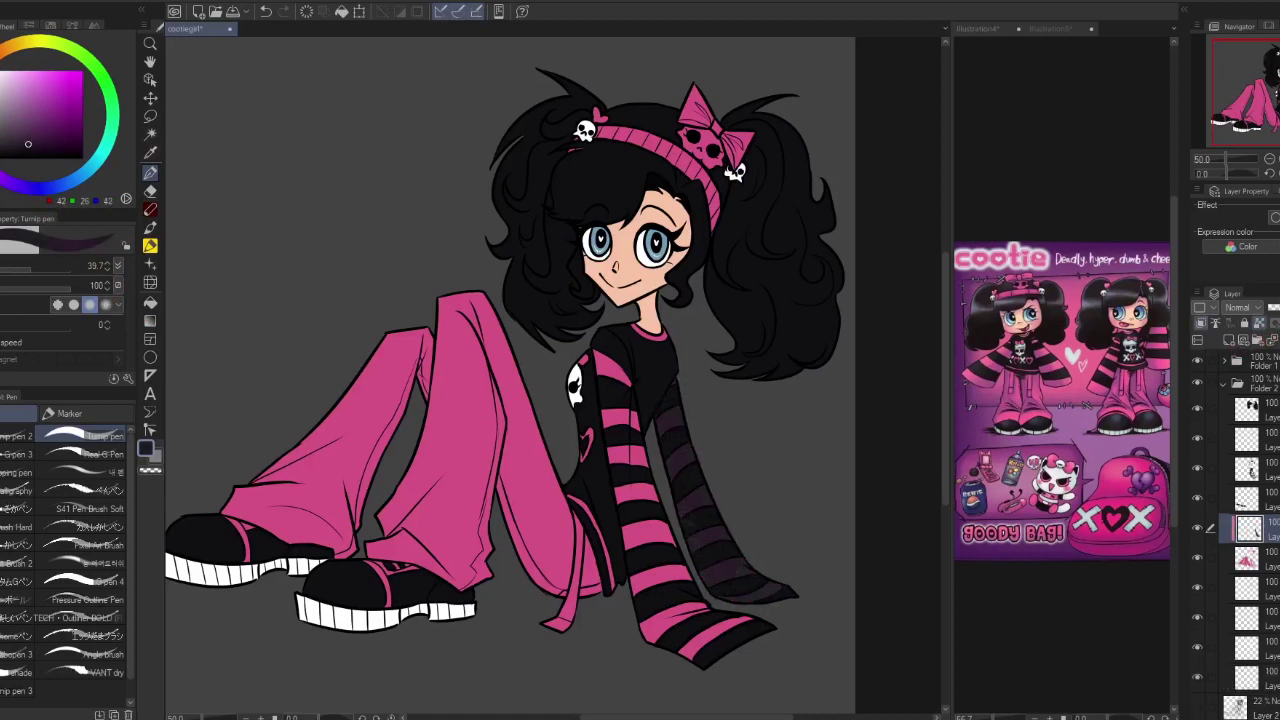
key(ctrl+z)
drag(688, 526, 756, 588)
drag(666, 444, 780, 600)
key(h)
key(h)
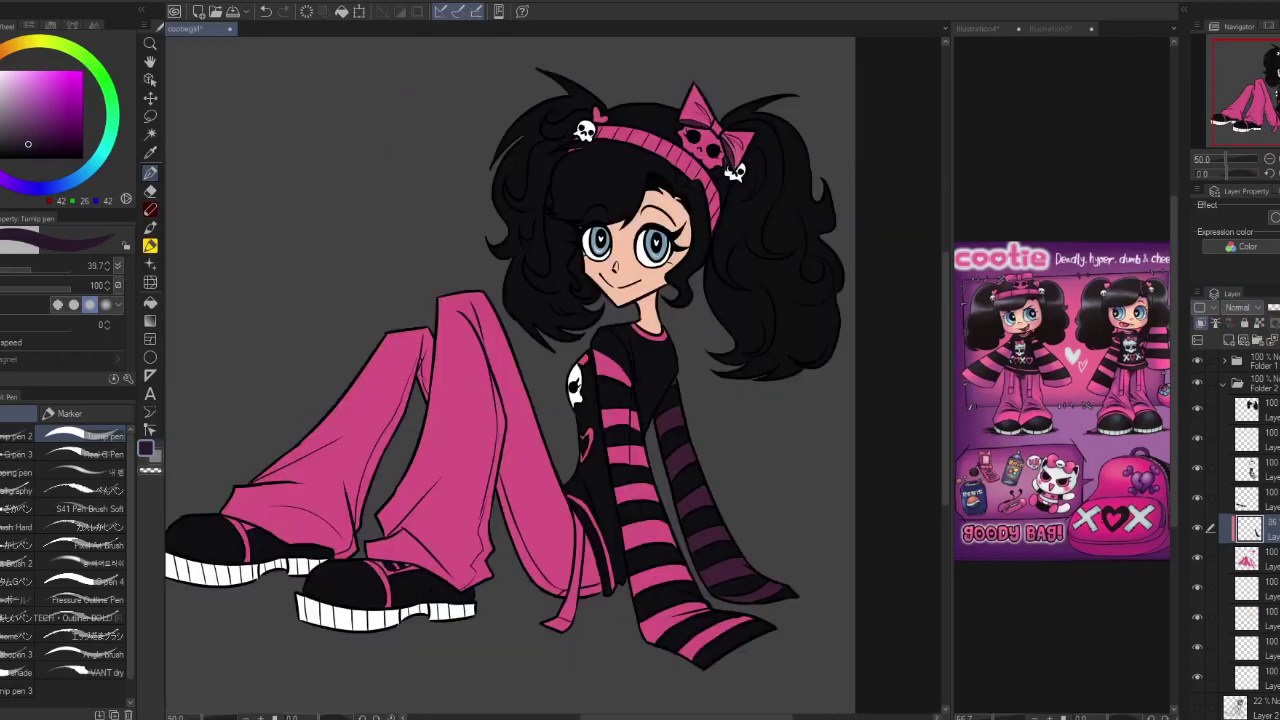
- Shade the far trouser leg dark purple, and darken the far shoe's sole on a separate clipped layer at 78% opacity
mouse_move(222, 562)
mouse_down()
mouse_move(268, 468)
mouse_move(398, 338)
mouse_move(296, 548)
mouse_move(404, 348)
mouse_move(392, 440)
mouse_move(424, 326)
mouse_up()
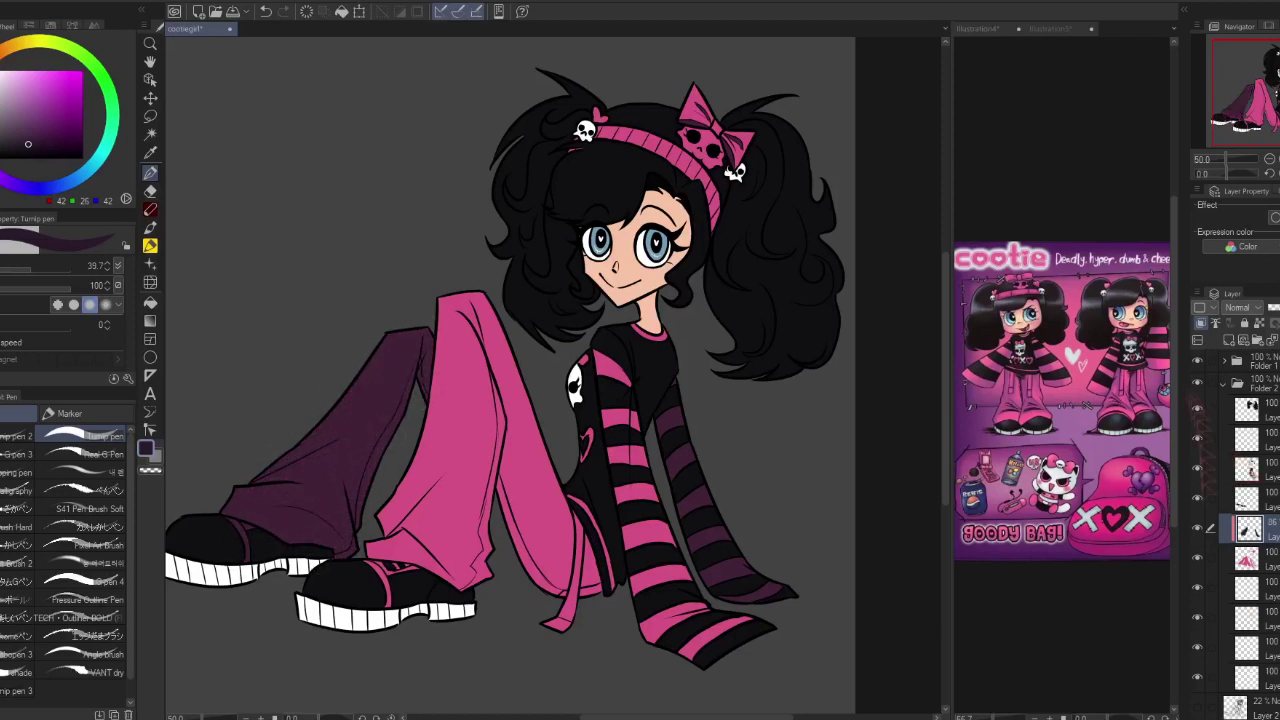
click(1248, 588)
mouse_move(170, 568)
mouse_down()
mouse_move(210, 610)
mouse_move(290, 568)
mouse_move(258, 572)
mouse_up()
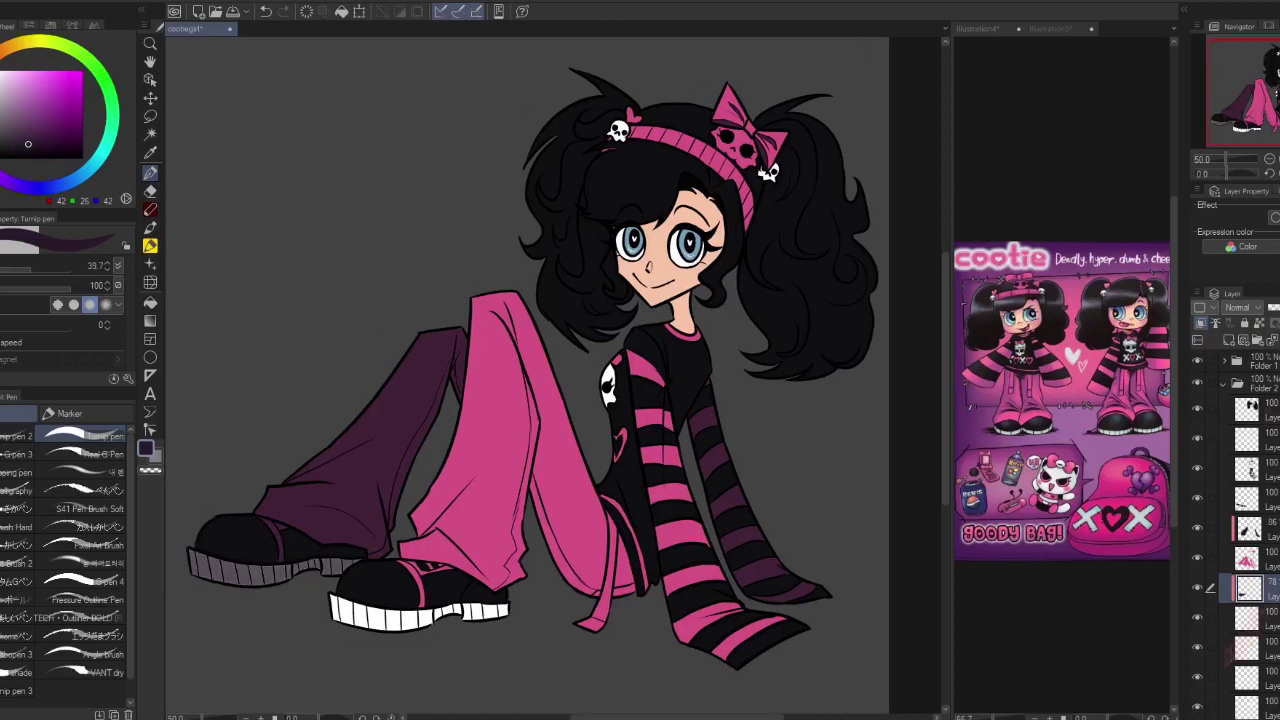
click(1248, 528)
key(e)
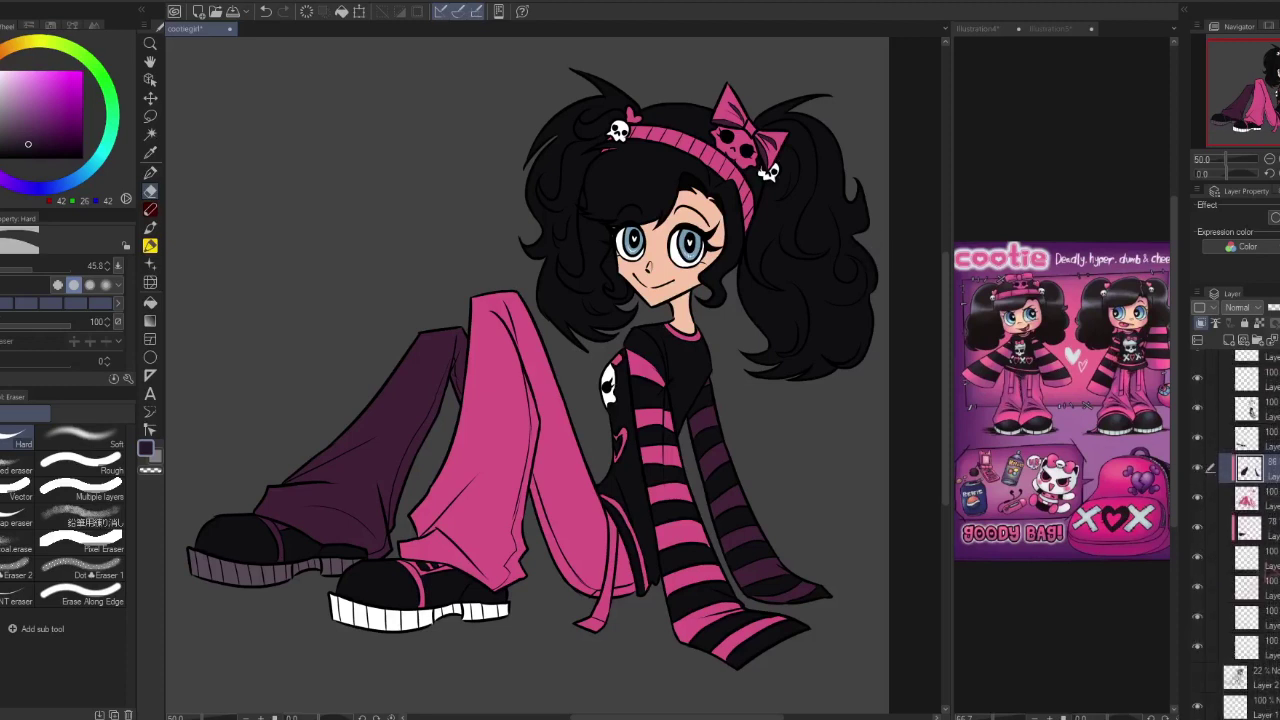
- Shade the face beneath the hair and the neck on a clipped skin layer at 62% opacity, softening the edges with the airbrush
click(1248, 588)
key(p)
drag(612, 228, 672, 232)
key(ctrl+z)
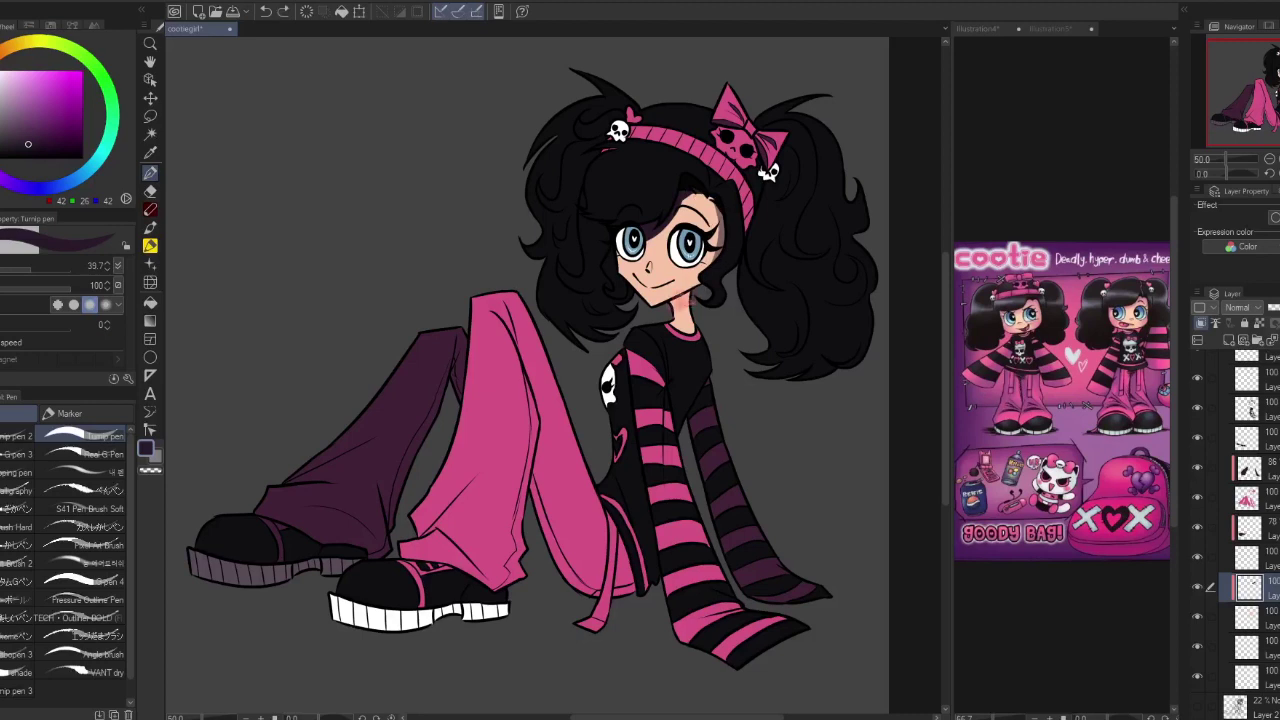
key(h)
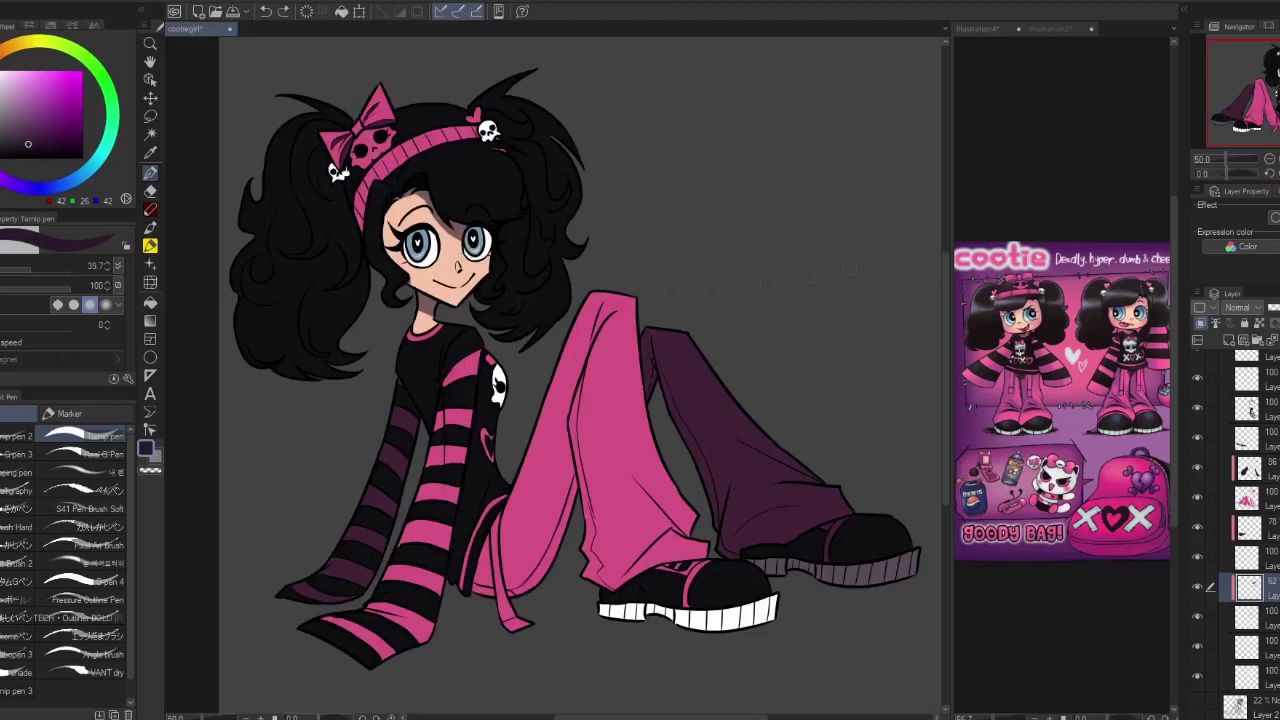
key(h)
key(b)
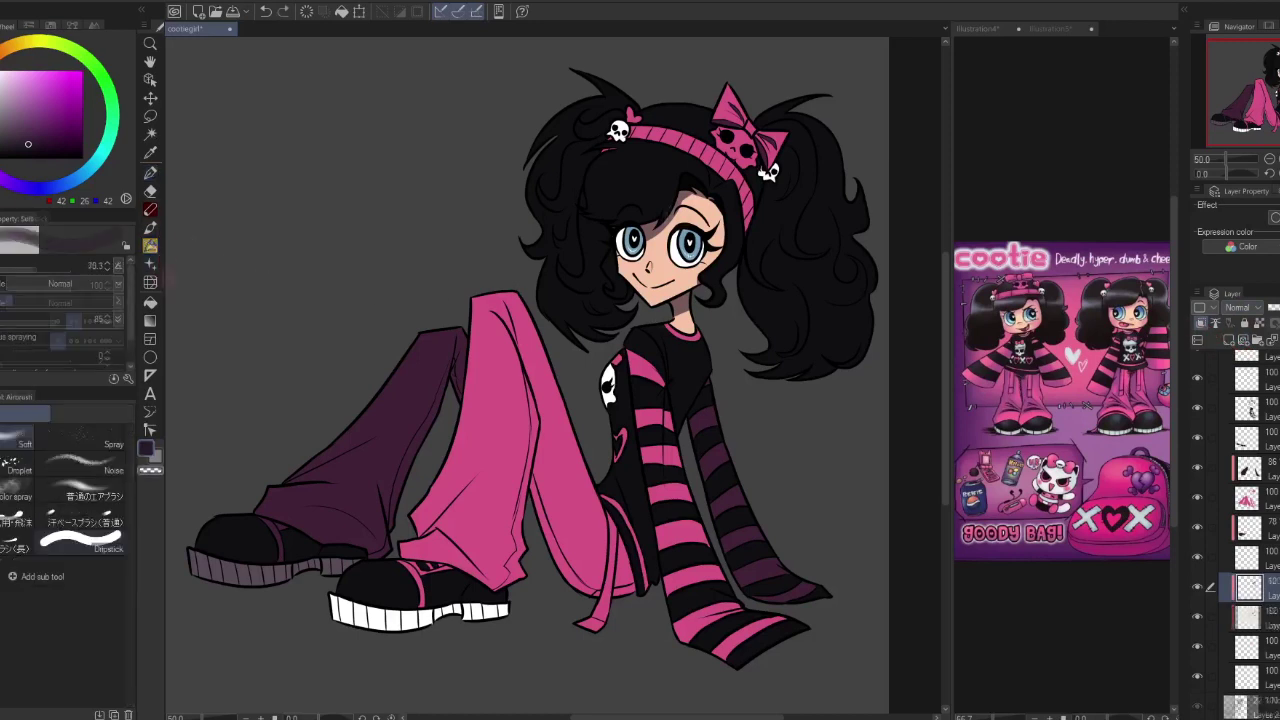
- Try to fade the shading on the far trouser leg using the soft airbrush with transparent colour
click(1210, 470)
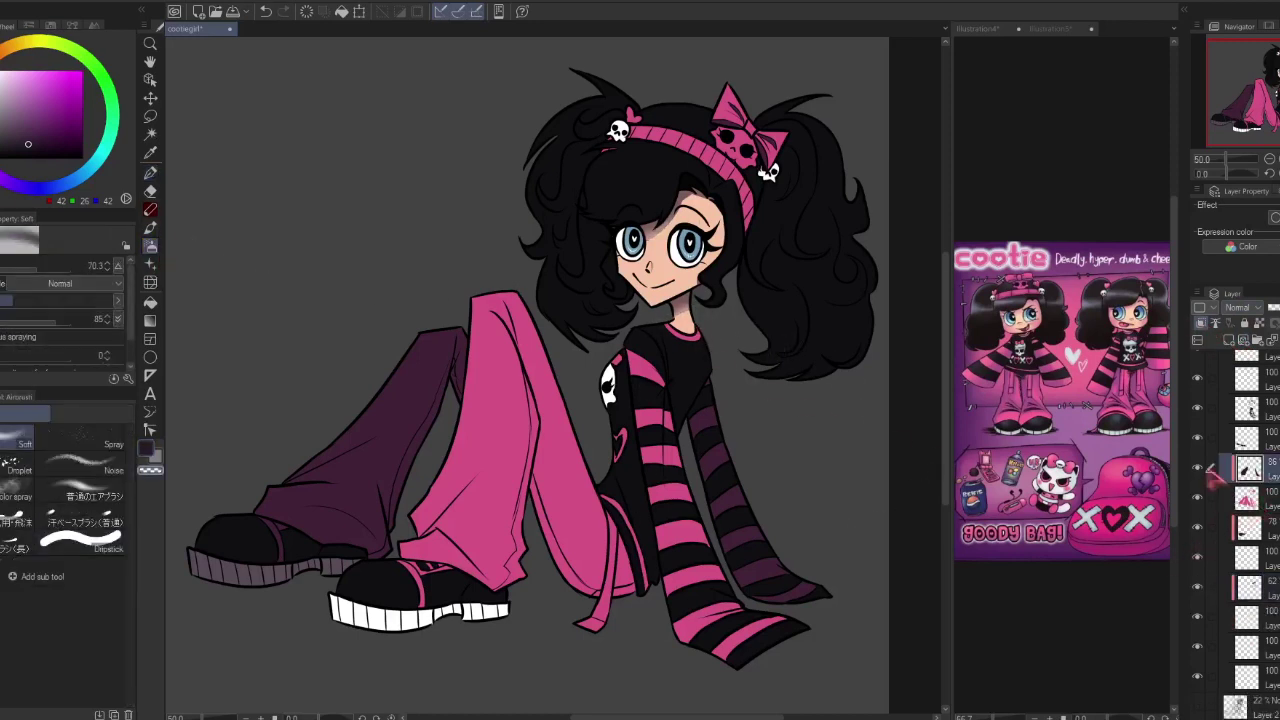
key(ctrl+z)
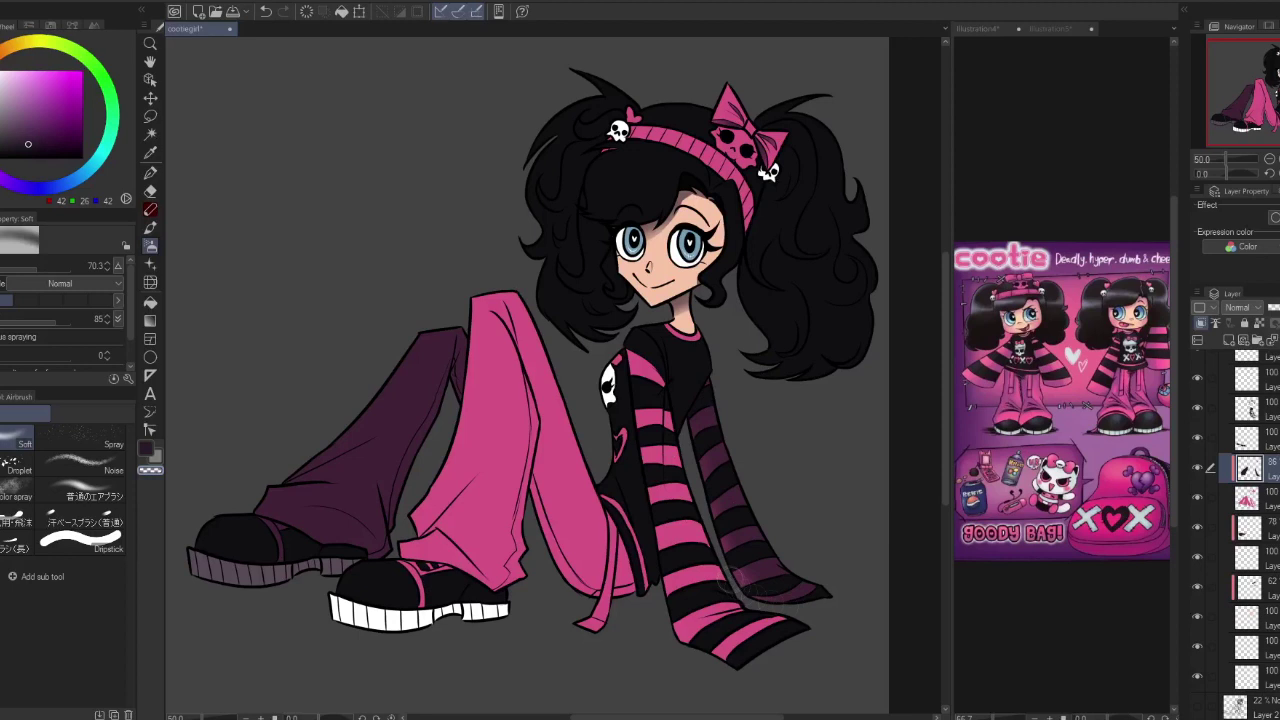
drag(345, 497, 240, 545)
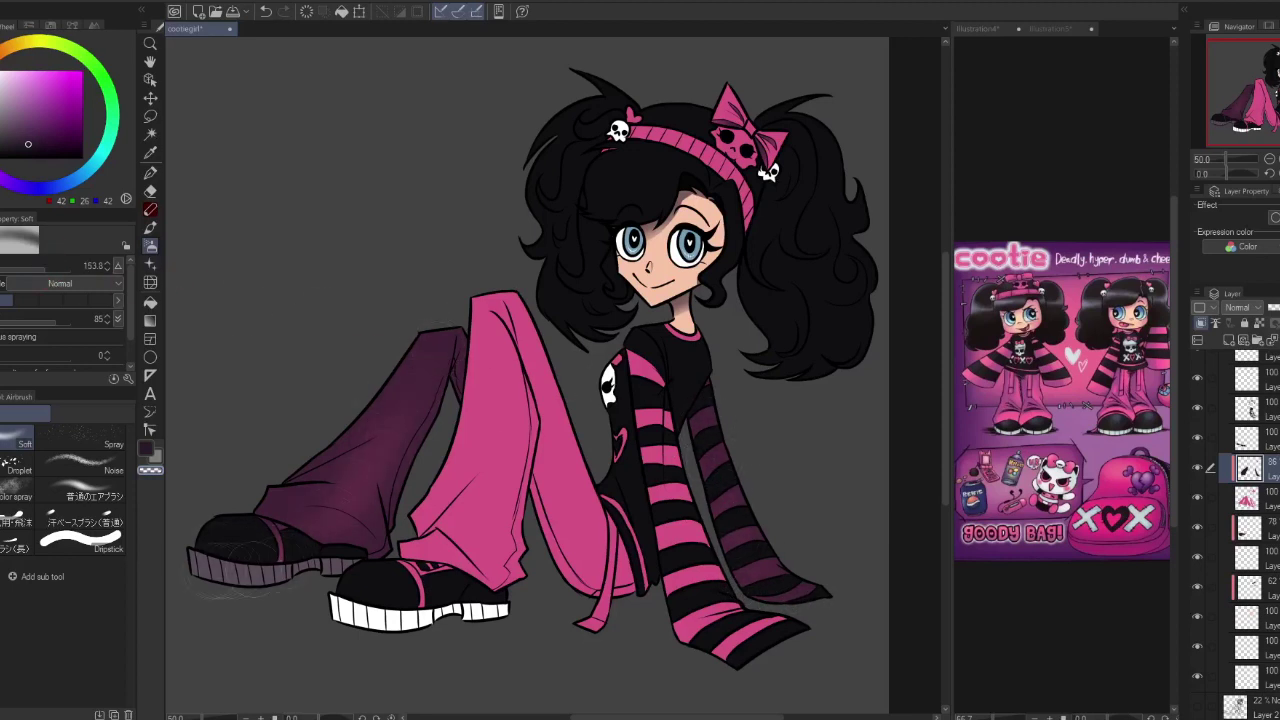
key(h)
key(h)
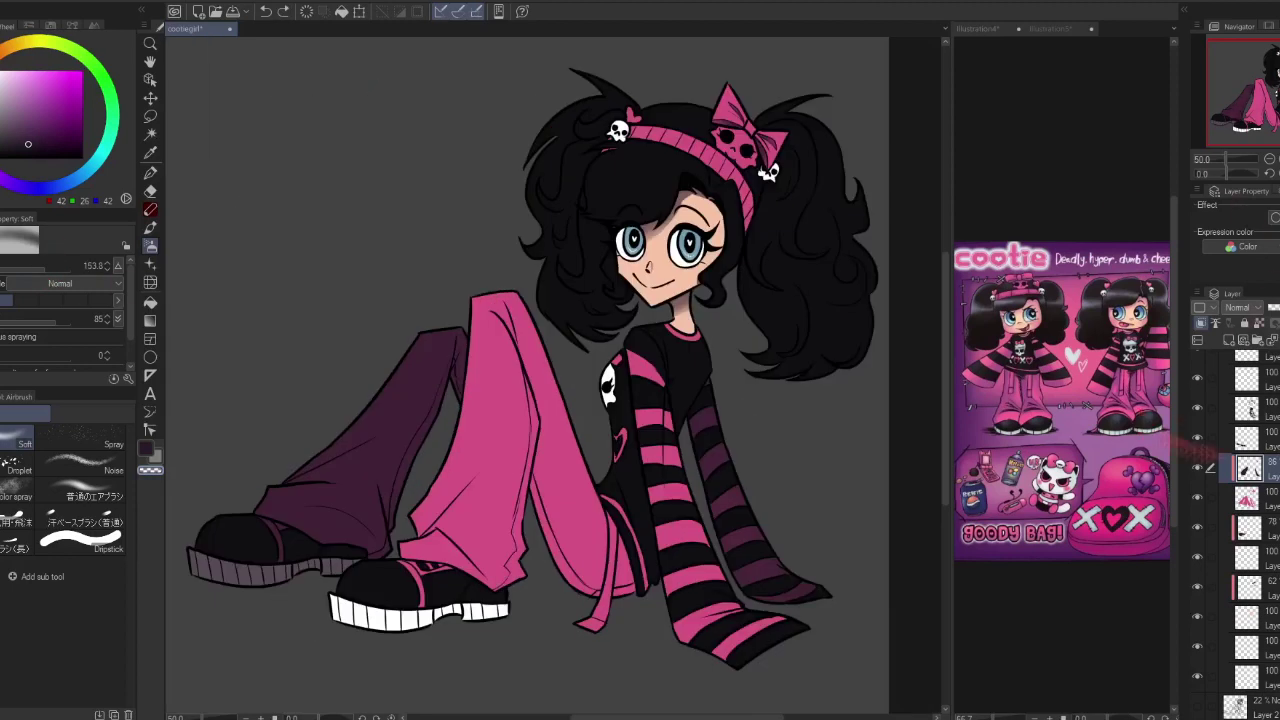
- Shade the side of the nose on the skin shadow layer with the dark purple Turnip pen and check the drawing mirrored
key(p)
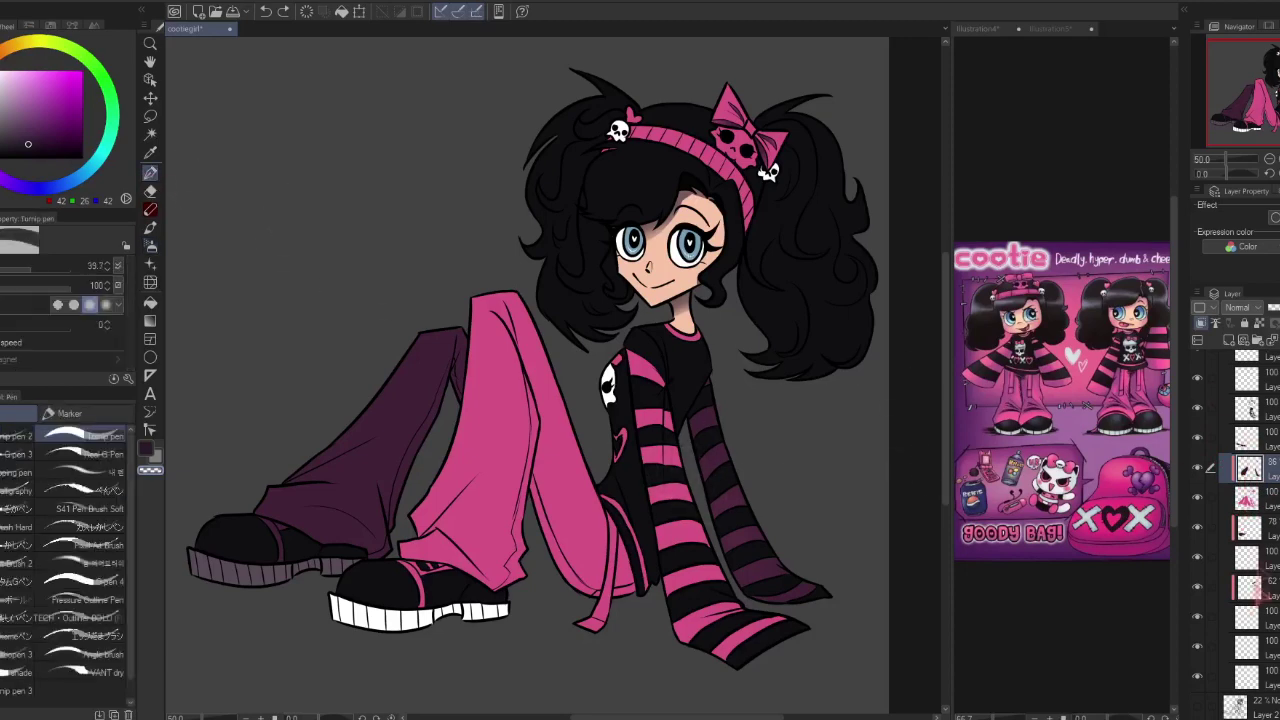
click(1248, 587)
scroll(600, 243, up, 4)
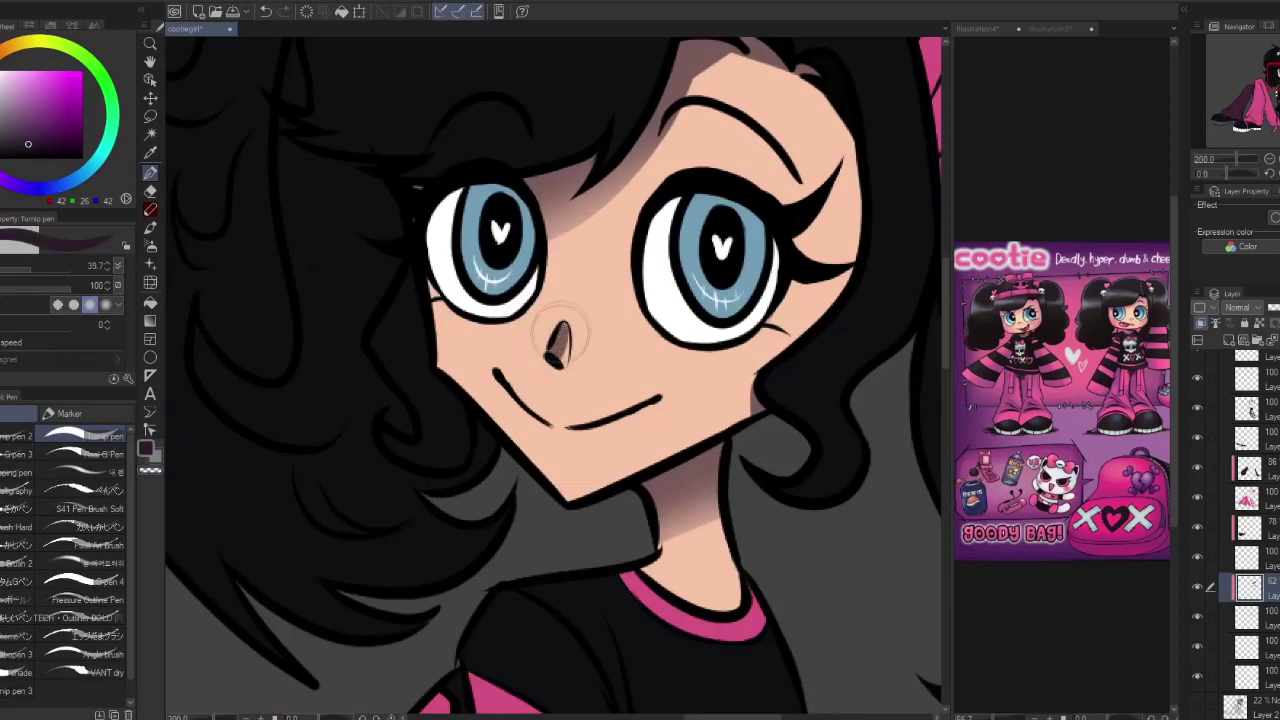
scroll(650, 276, down, 4)
key(b)
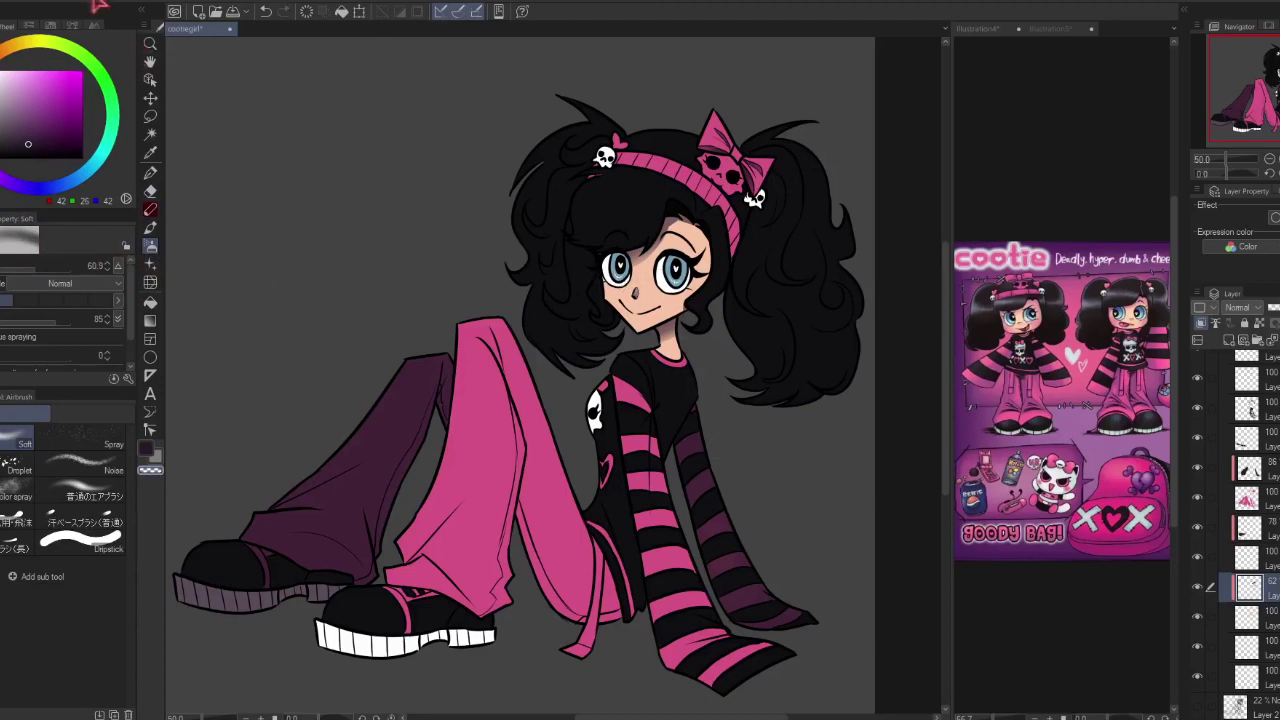
key(ctrl+z)
key(h)
key(h)
key(p)
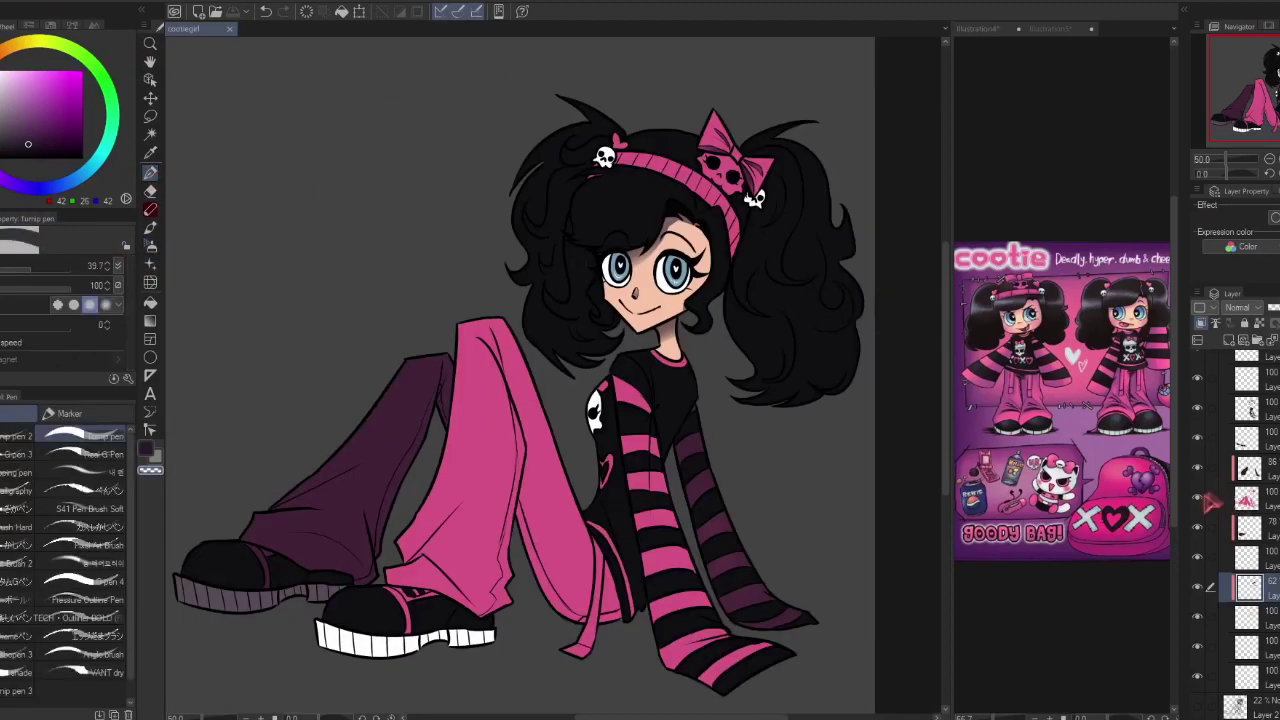
- Shade the bow's skull and the small headband heart on the pink shadow layer, blending with the soft airbrush
click(1248, 467)
key(c)
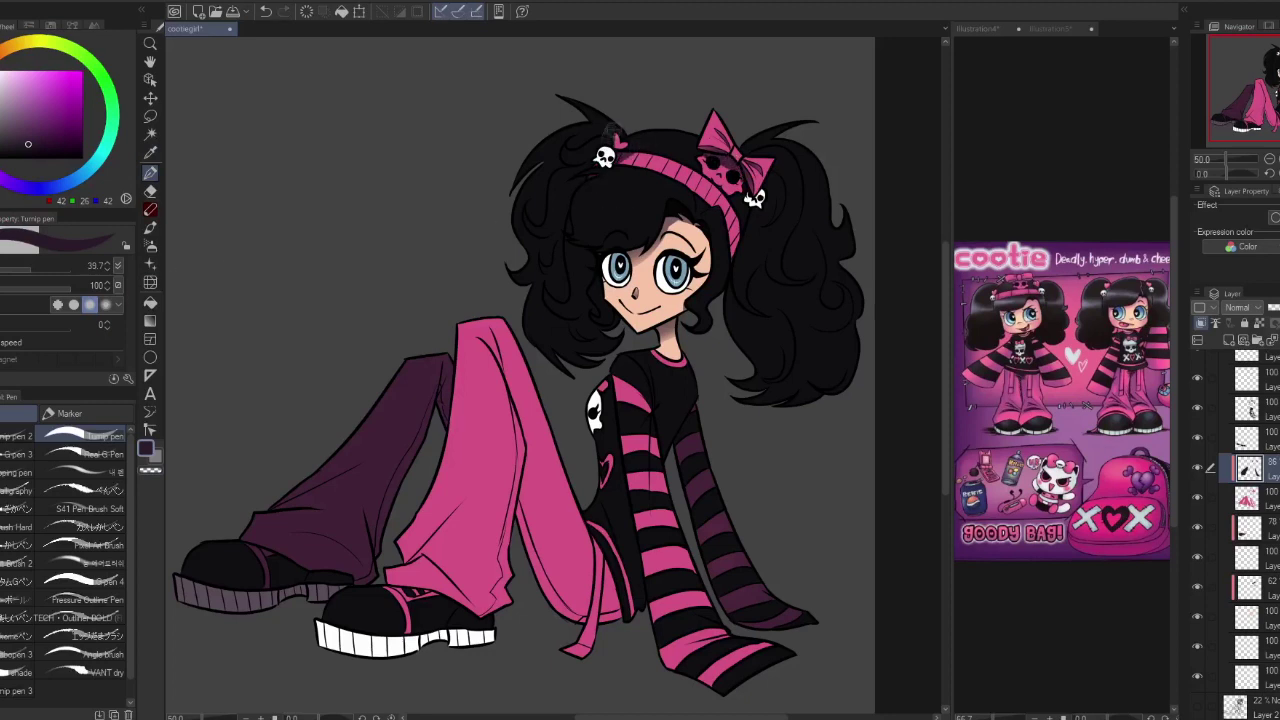
key(b)
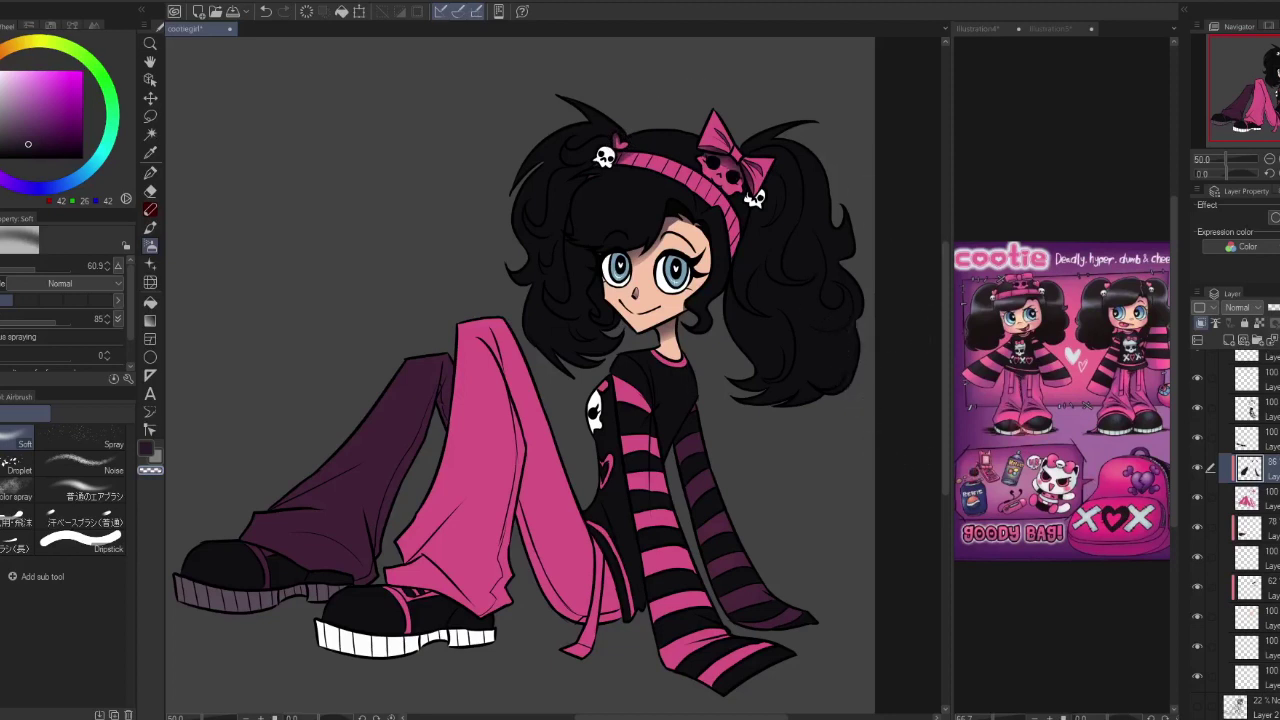
- Paint dark purple shadows along the underside of the near thigh and the back edge of the near trouser leg
key(p)
key(h)
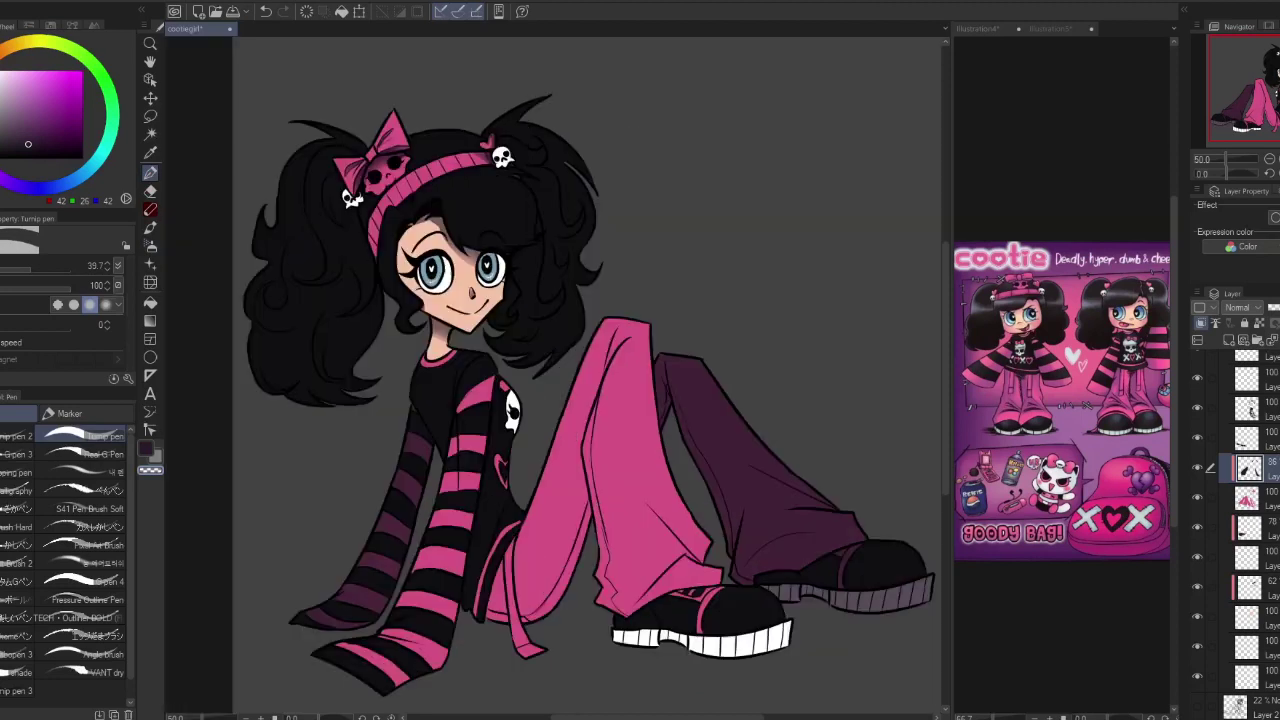
mouse_move(590, 490)
mouse_down()
mouse_move(516, 609)
mouse_move(486, 577)
mouse_move(510, 628)
mouse_up()
drag(585, 436, 600, 596)
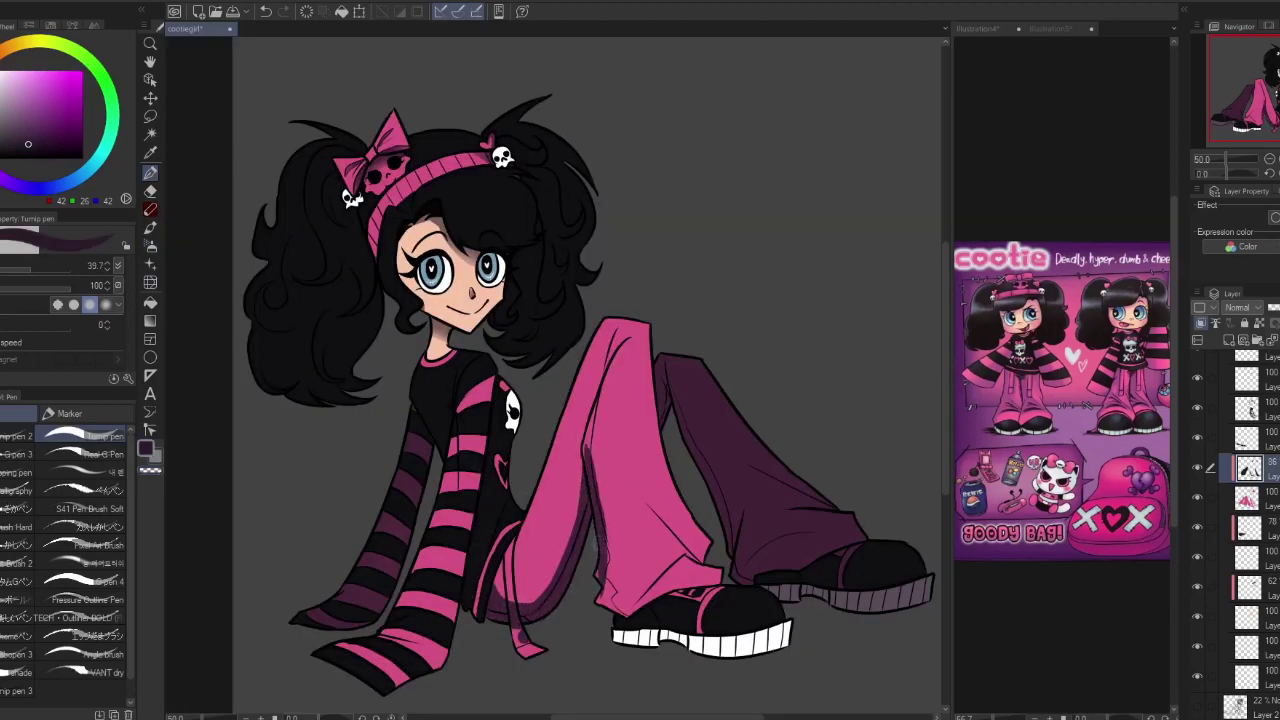
drag(600, 392, 588, 462)
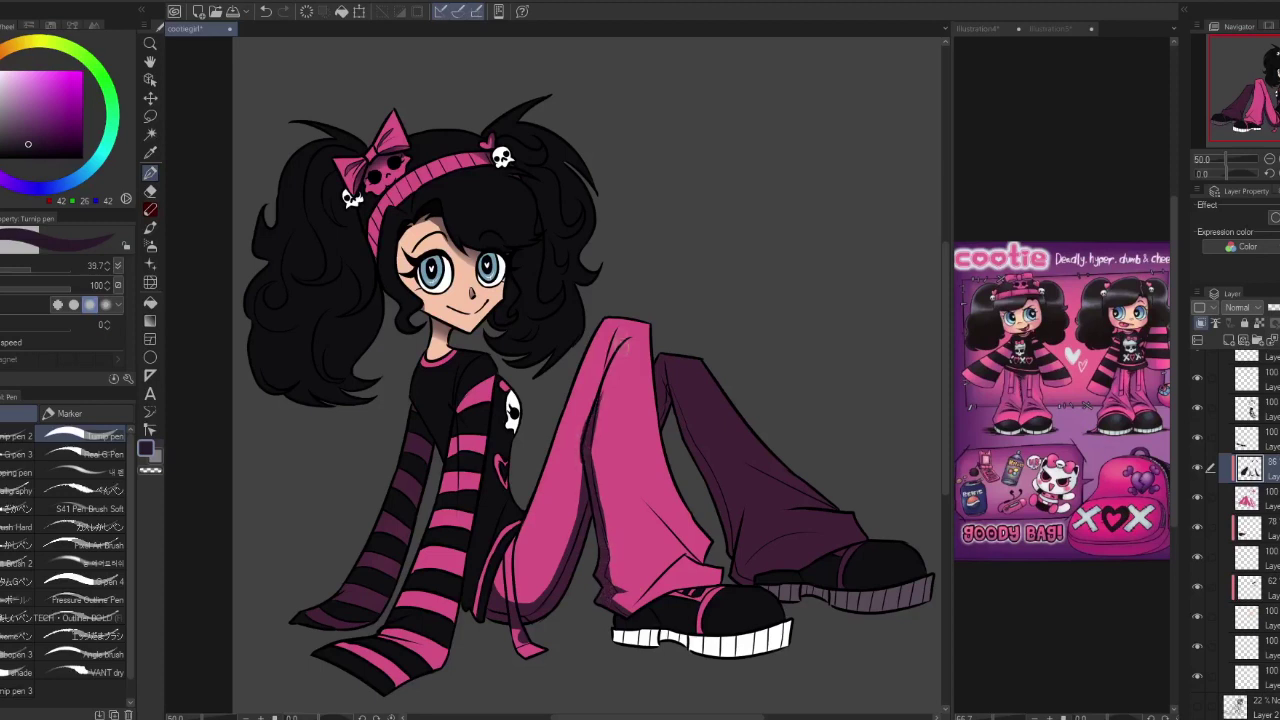
key(h)
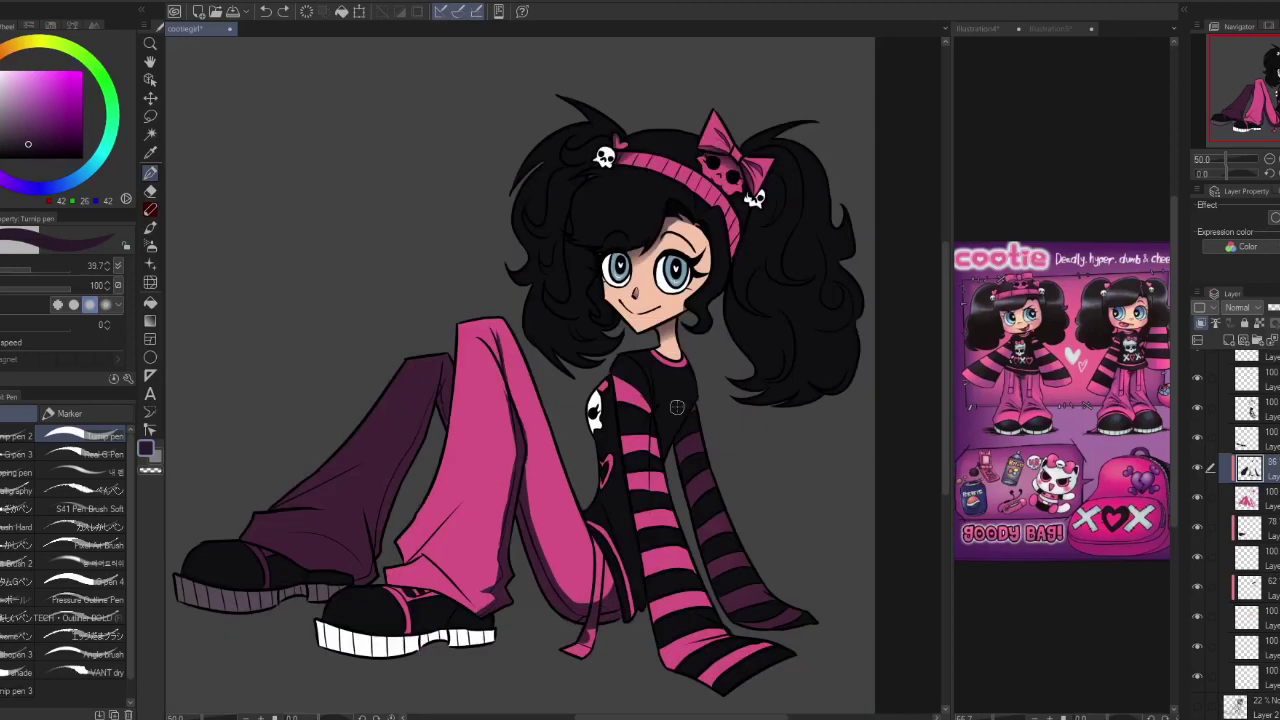
- Shade the folds and hem of the near trouser leg and the near shoe's pink details, trimming the shadows with transparent colour
key(c)
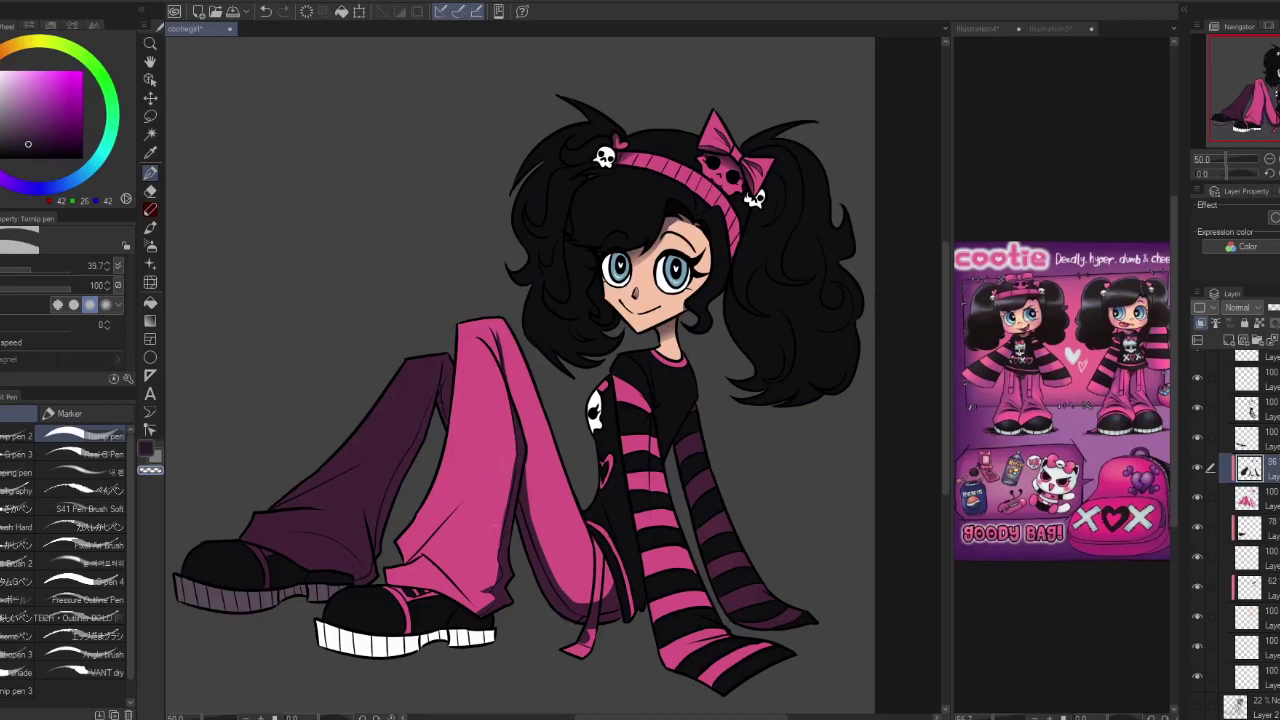
key(c)
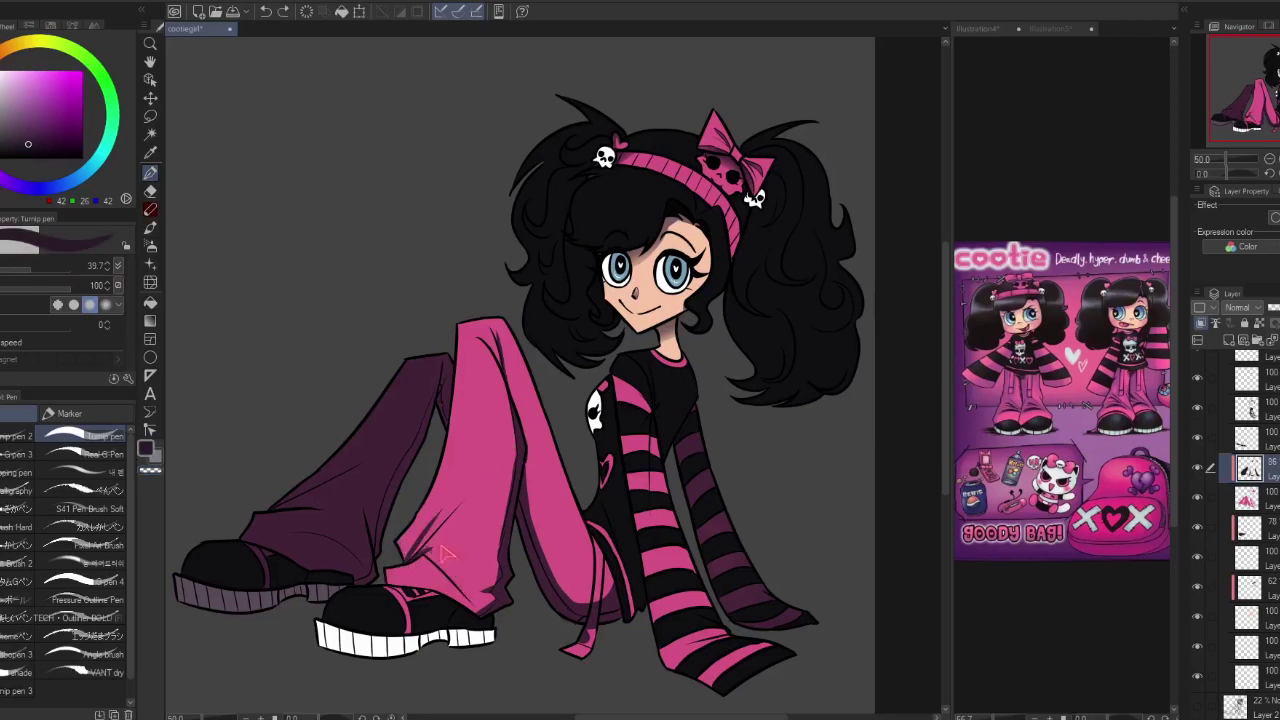
key(c)
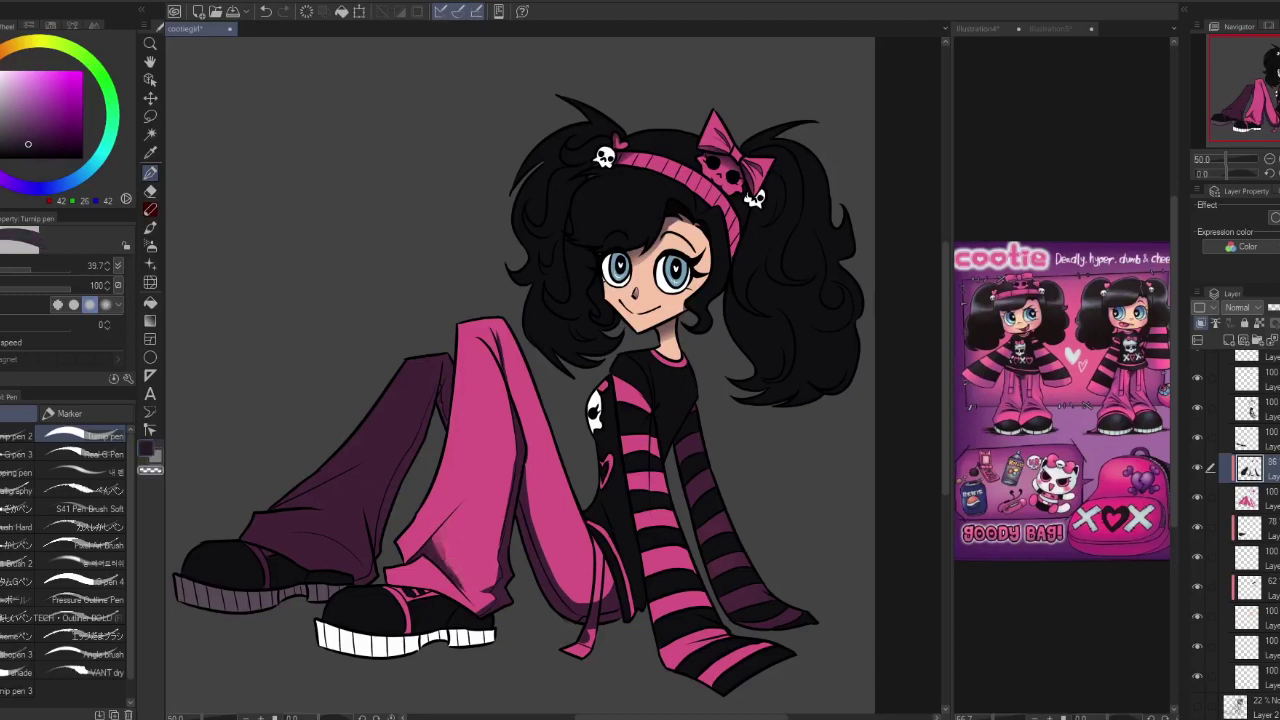
key(c)
drag(380, 584, 422, 597)
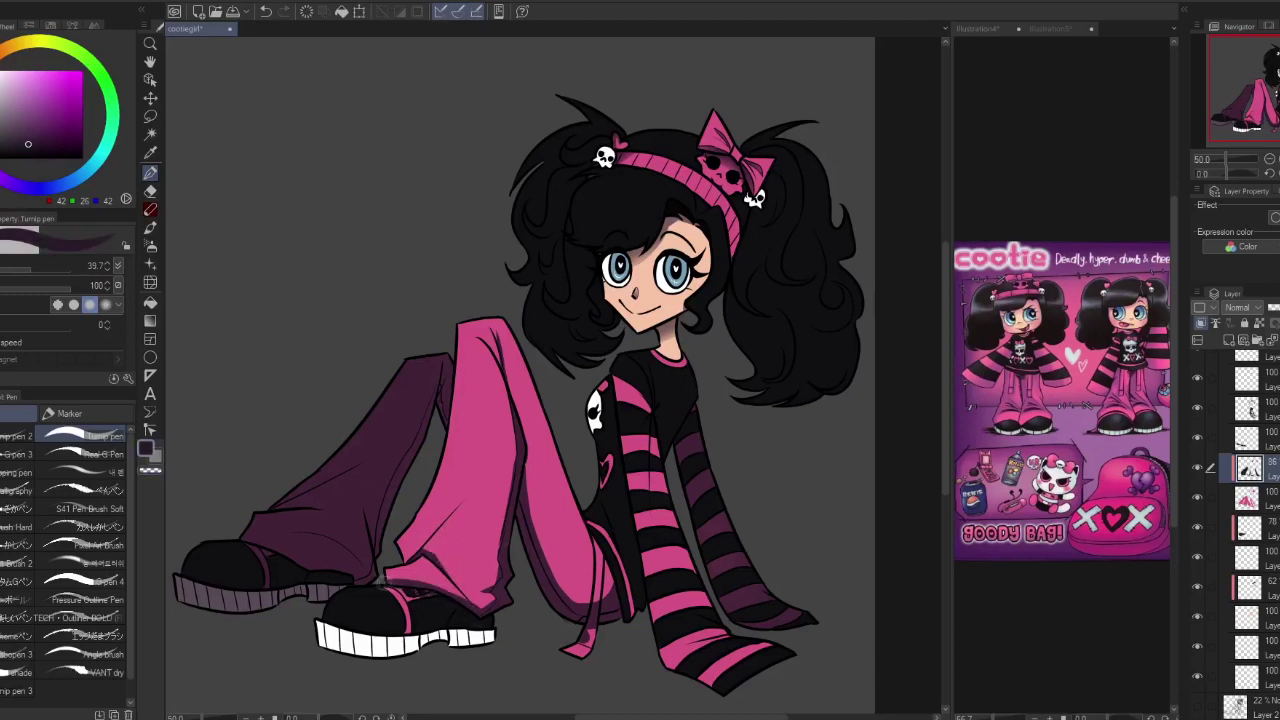
key(c)
key(c)
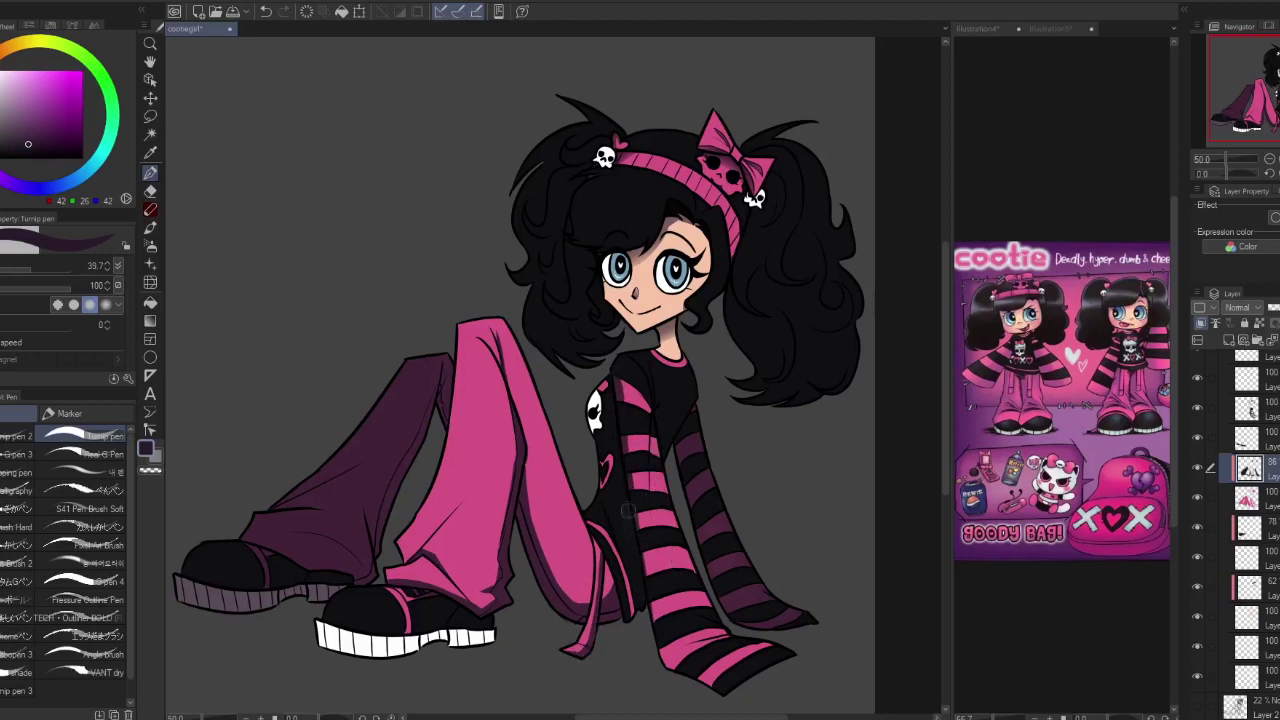
- Shade the near sleeve's pink stripes and soften the shadows on the near trouser leg with the soft airbrush
key(ctrl+shift+h)
key(ctrl+shift+h)
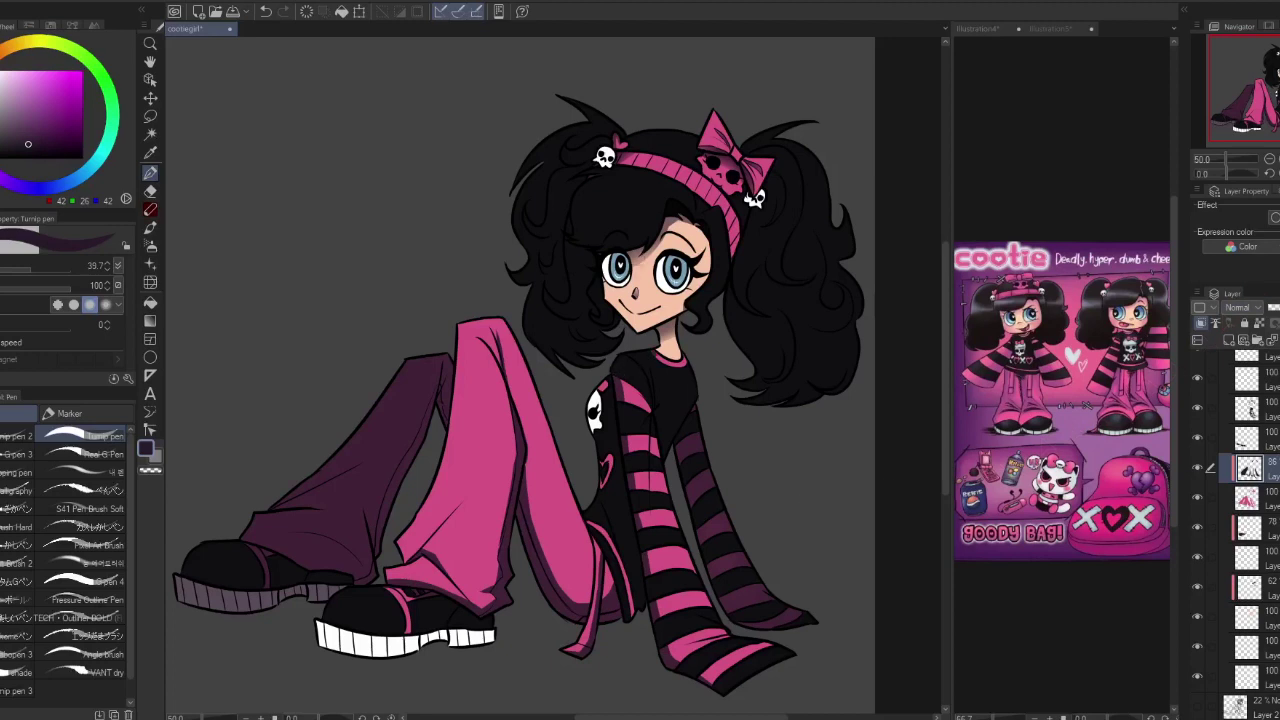
click(150, 246)
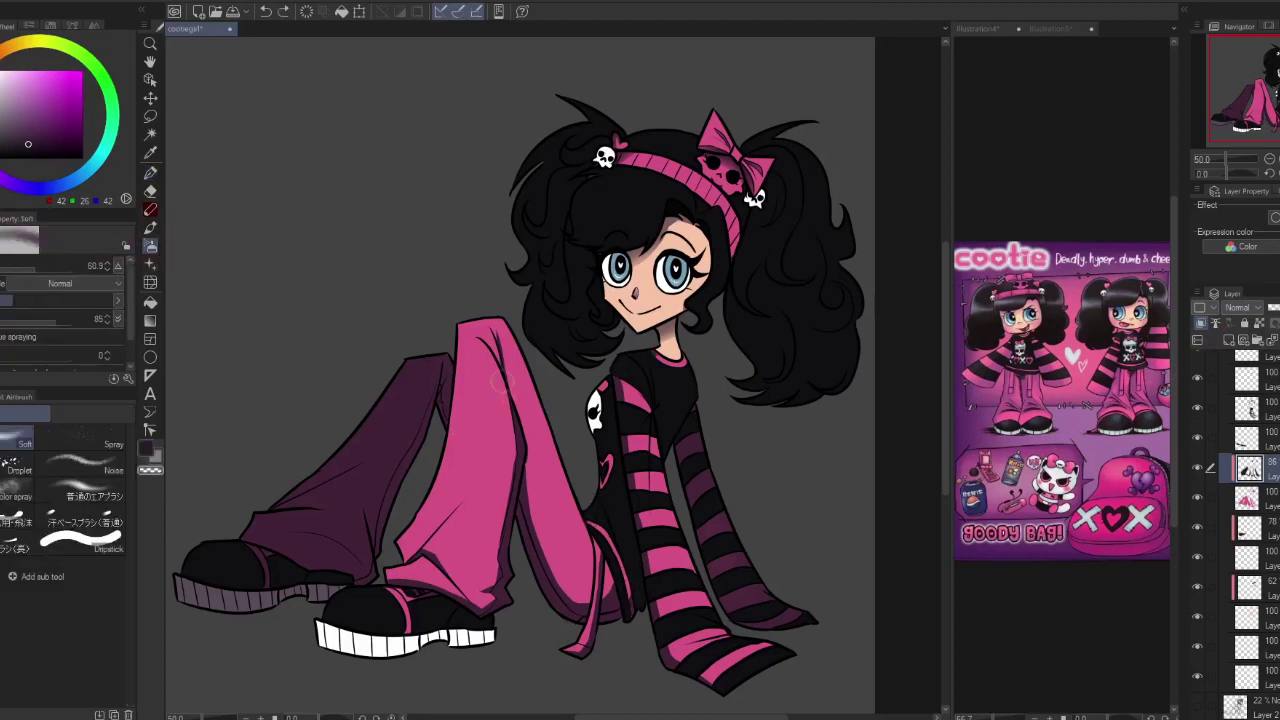
drag(539, 472, 566, 636)
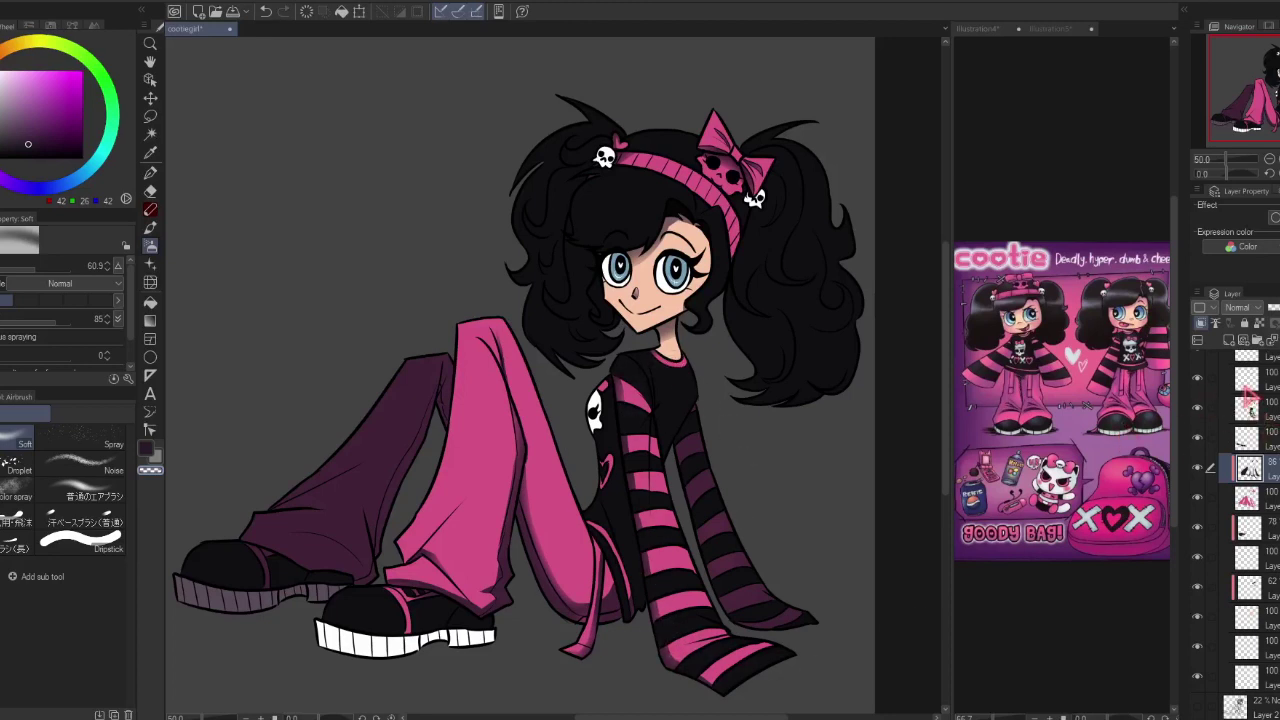
- Shade the lower edges of the near shoe's white sole and heel with dark purple, softening the shadow with the soft airbrush
key(p)
click(1248, 527)
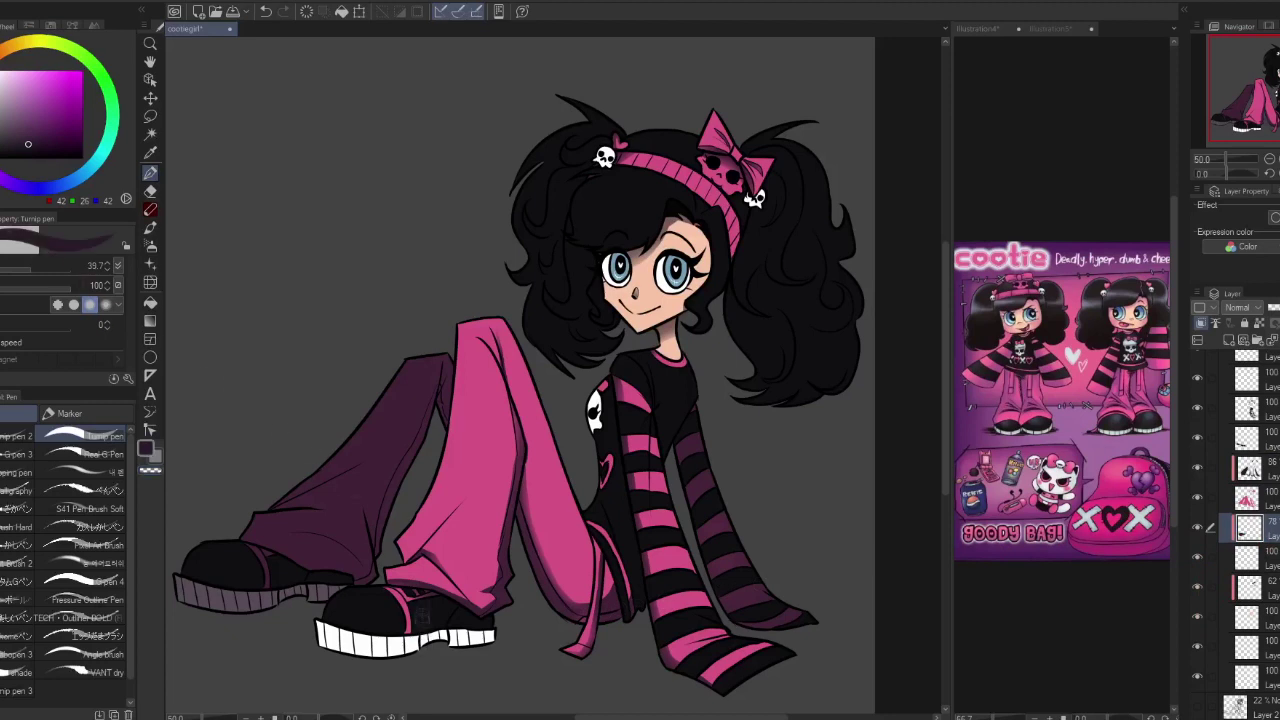
drag(305, 645, 430, 652)
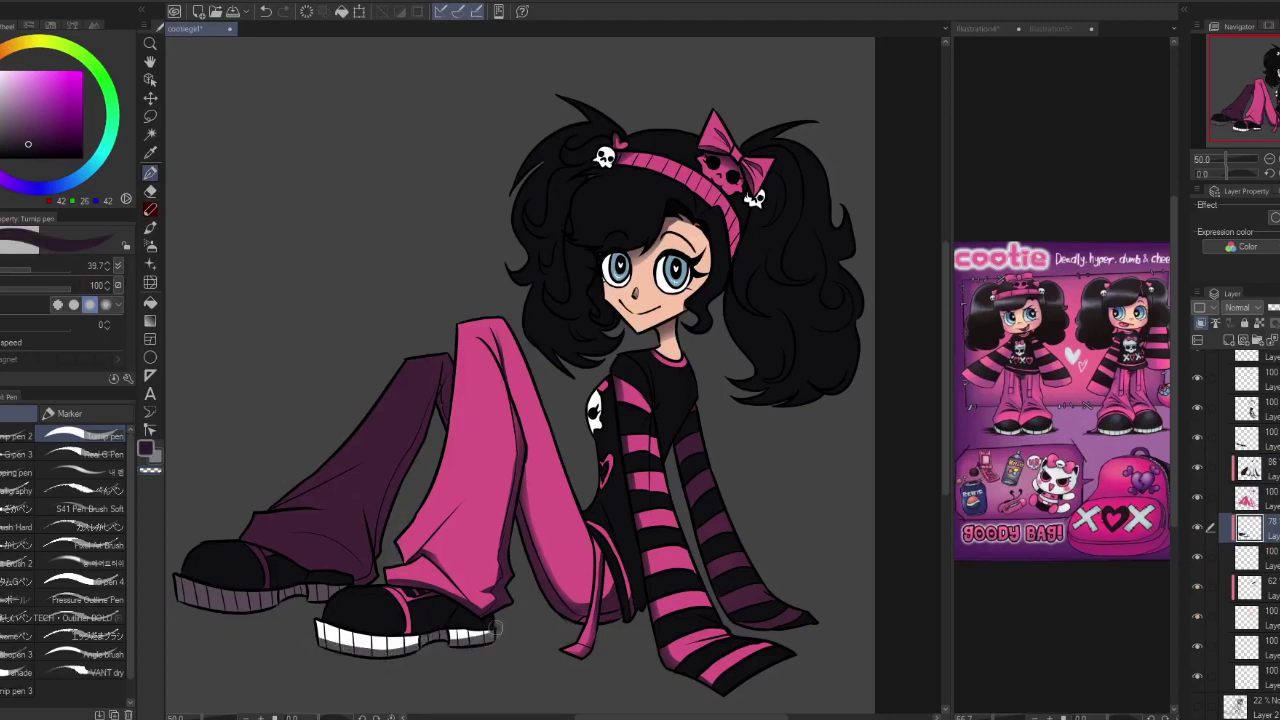
key(b)
key(ctrl+z)
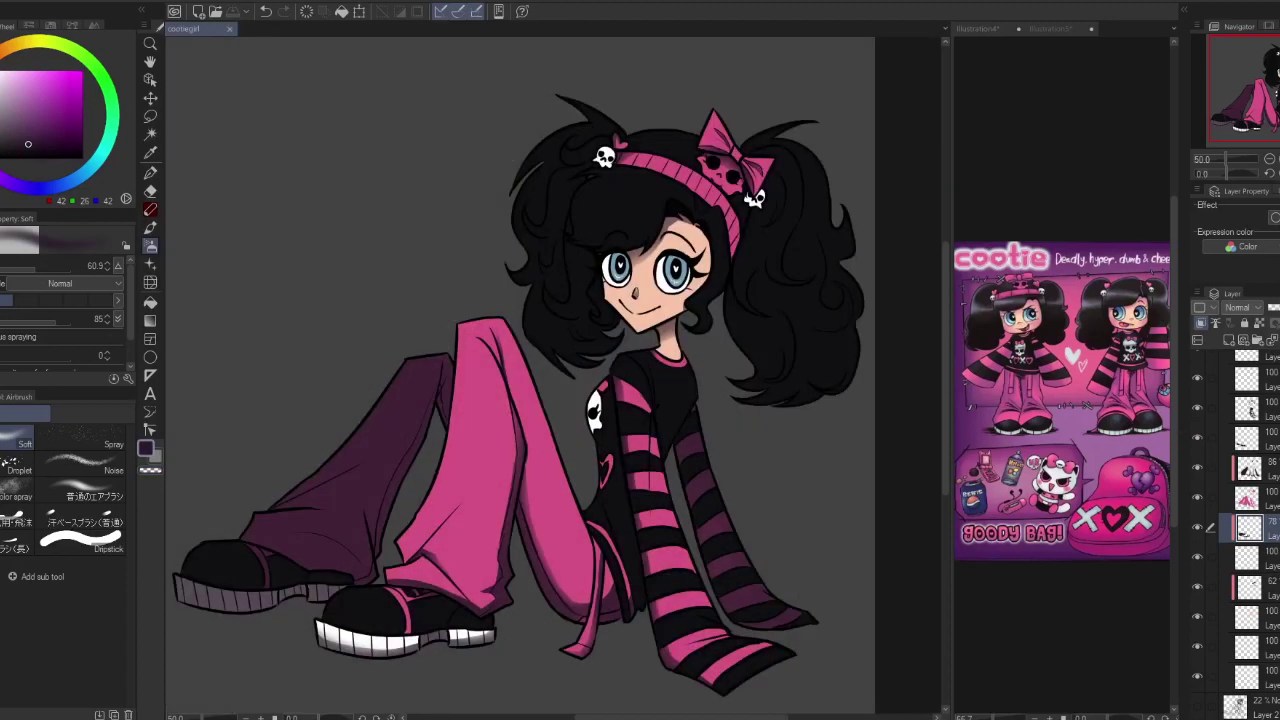
- Airbrush a deeper blue over both irises on the eye colour layer with its transparent pixels locked
key(h)
click(1246, 655)
scroll(640, 270, up, 3)
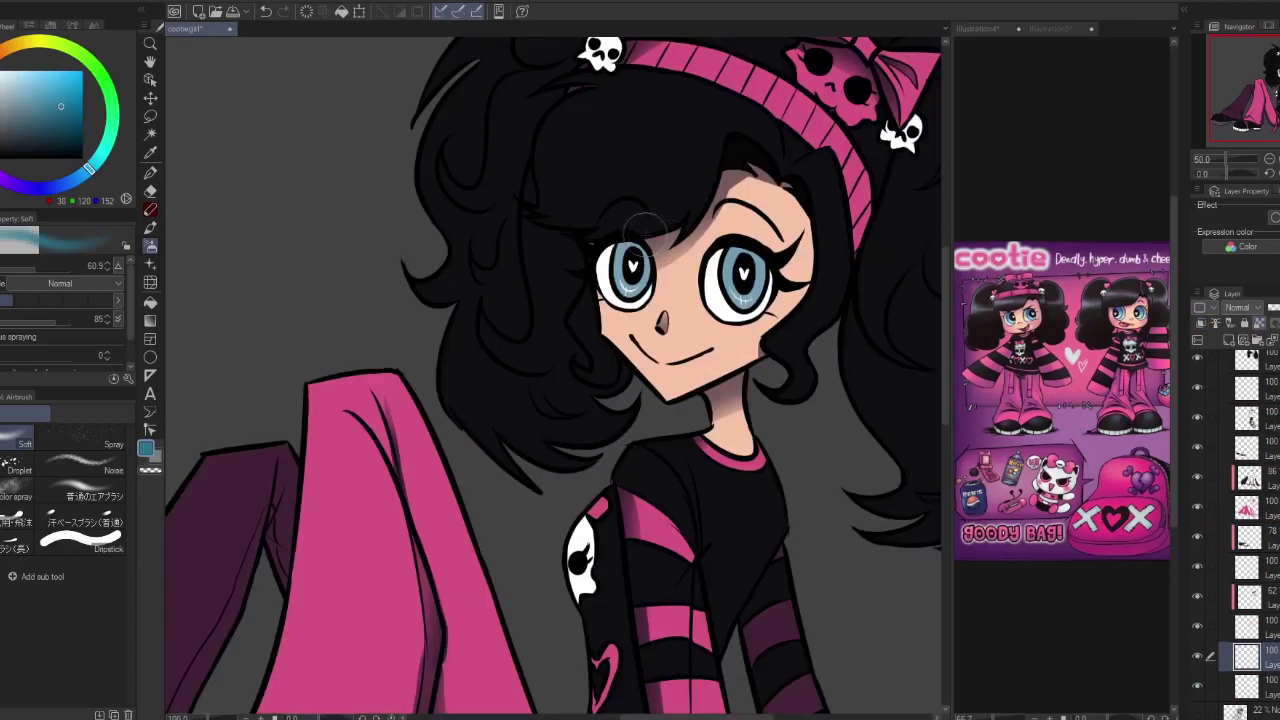
key(p)
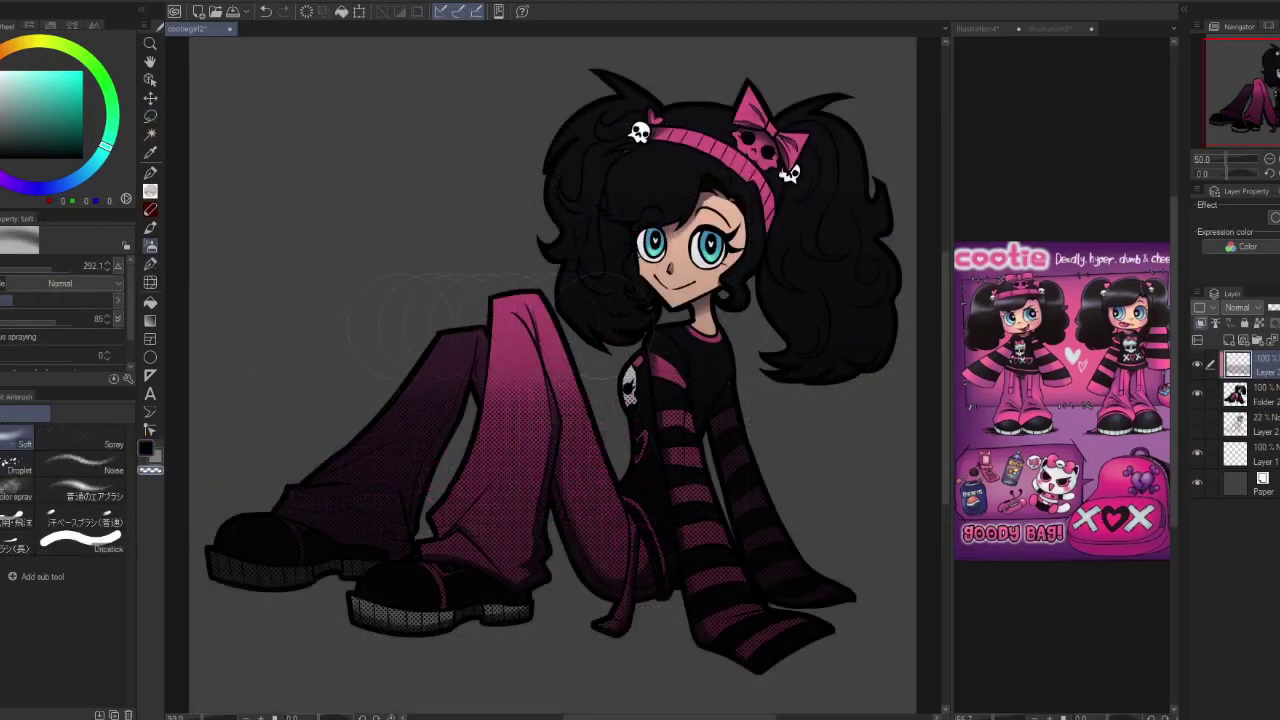
- Airbrush a black fade over the legs, shoes and lower sleeves on a layer clipped to the figure's folder, at 12% opacity
drag(560, 400, 486, 528)
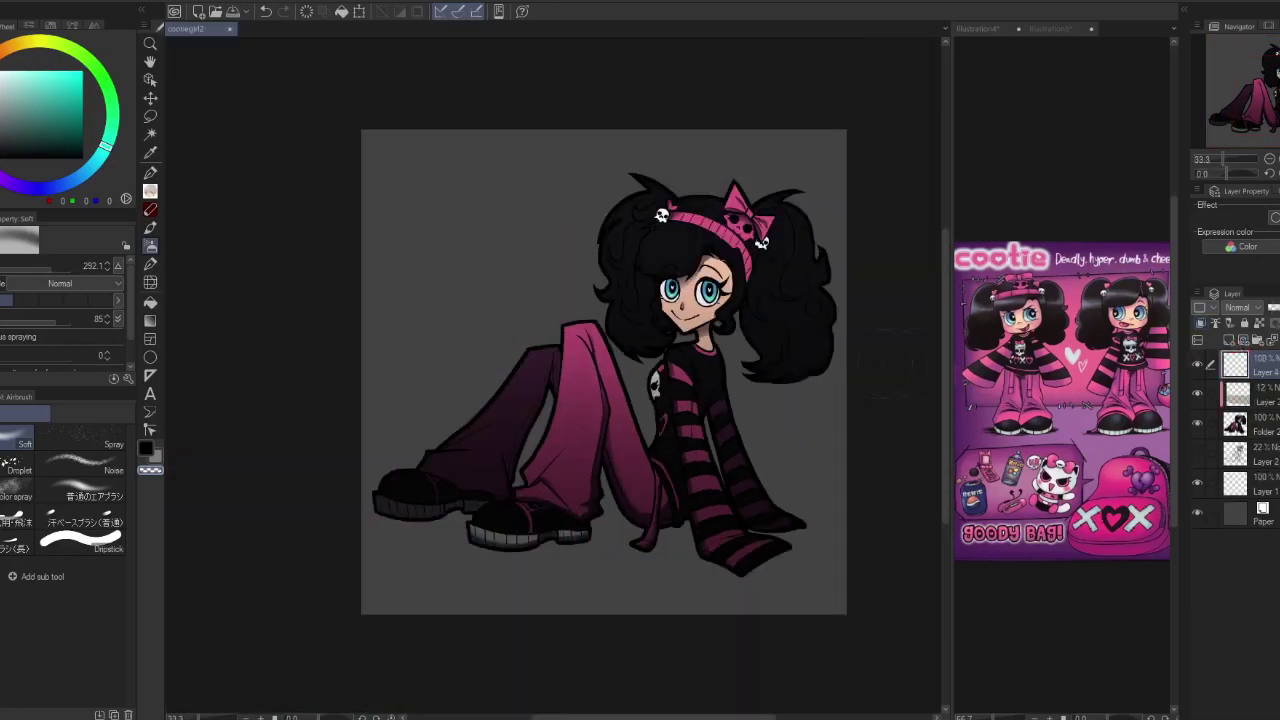
key(ctrl+plus)
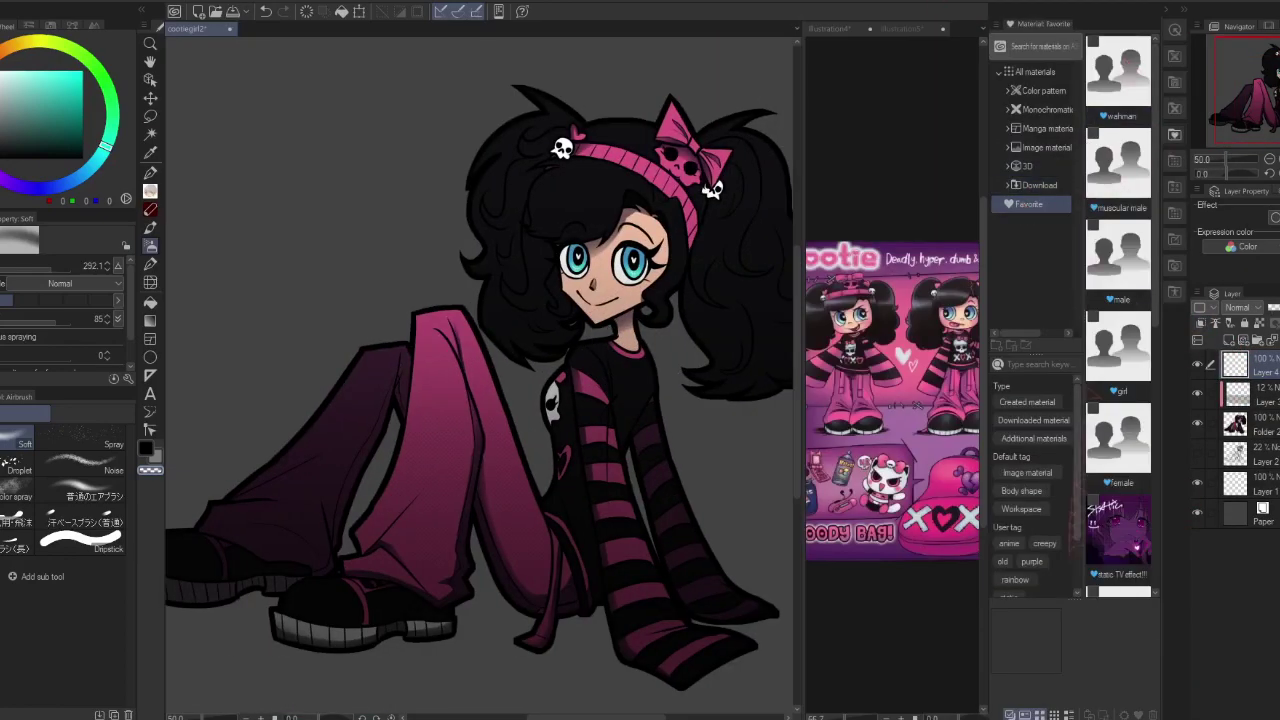